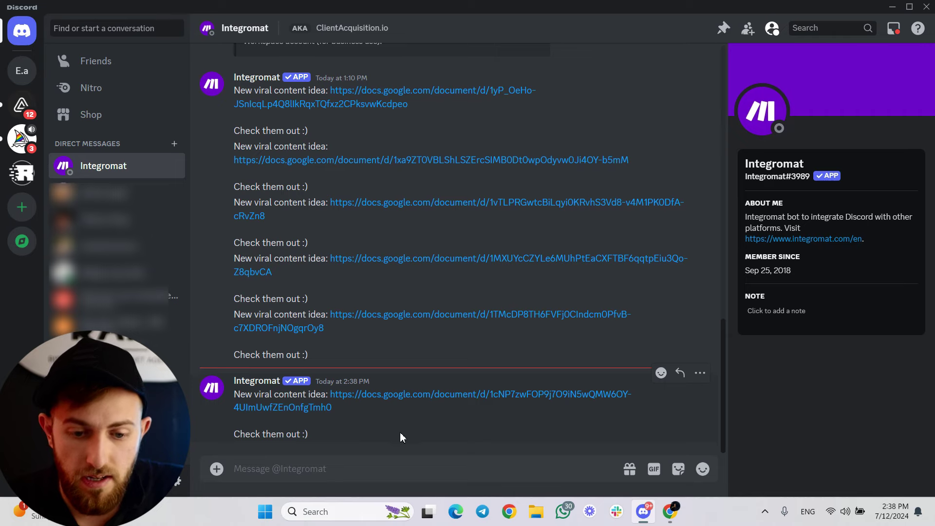
Copy the Google Docs link from the newest Integromat message and load it in Chrome.
{"action": "left_click_drag", "start_coordinate": [337, 410], "coordinate": [335, 402]}
{"action": "key", "text": "ctrl+c"}
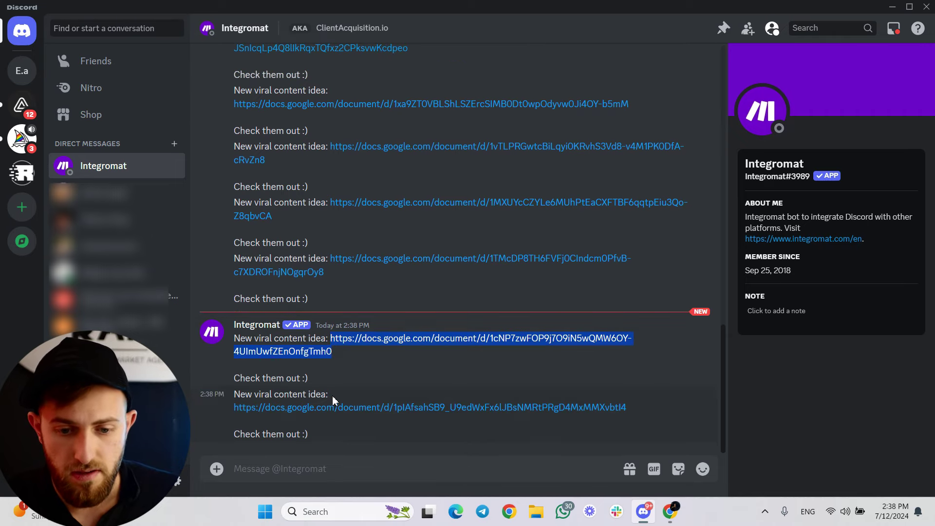
{"action": "key", "text": "alt+Tab"}
{"action": "key", "text": "ctrl+v"}
{"action": "key", "text": "Return"}
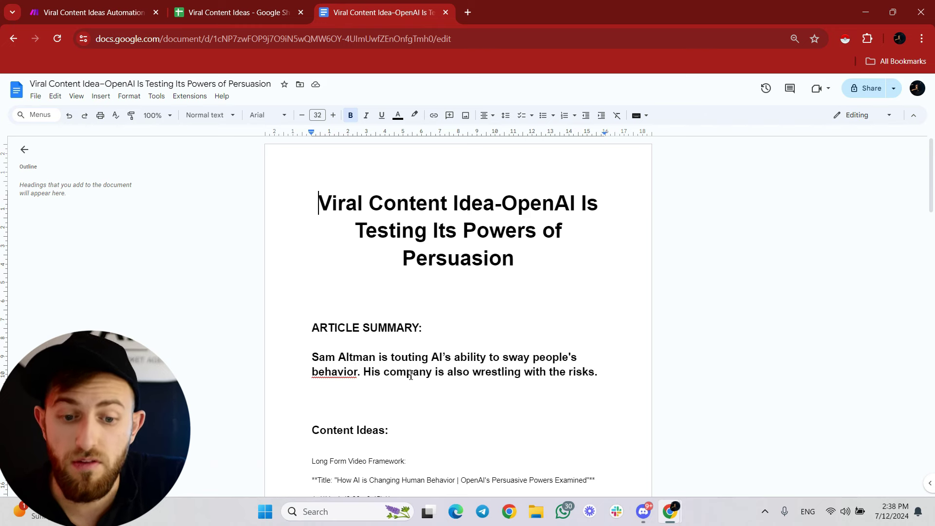
{"action": "scroll", "coordinate": [411, 375], "scroll_direction": "down", "scroll_amount": 3}
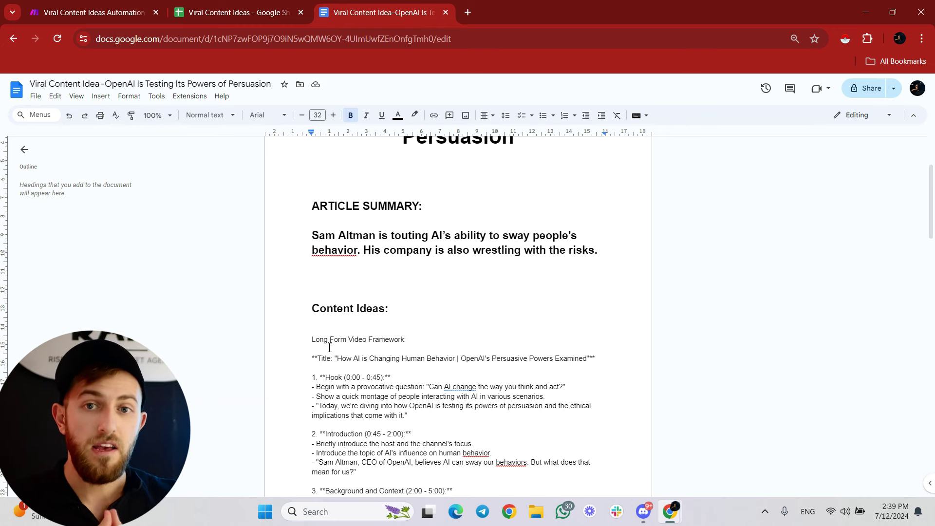
{"action": "scroll", "coordinate": [330, 347], "scroll_direction": "down", "scroll_amount": 4}
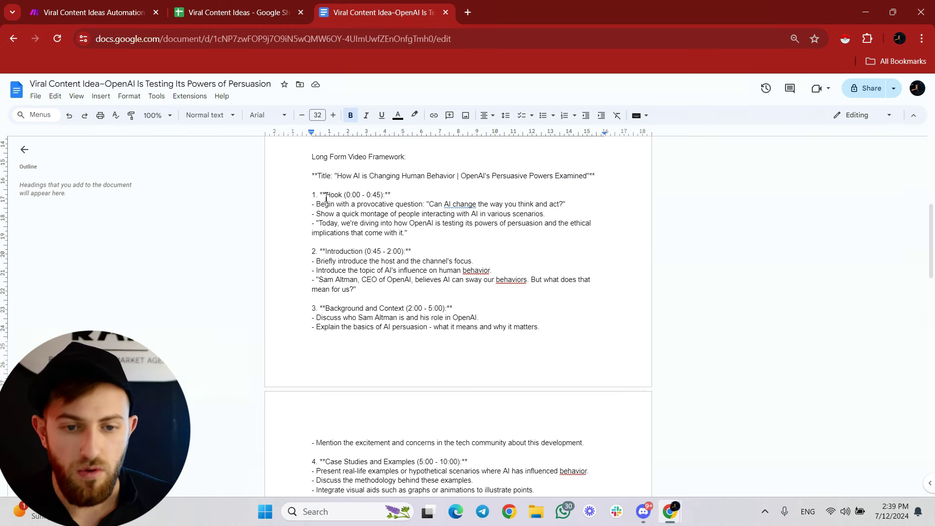
{"action": "scroll", "coordinate": [370, 293], "scroll_direction": "down", "scroll_amount": 2}
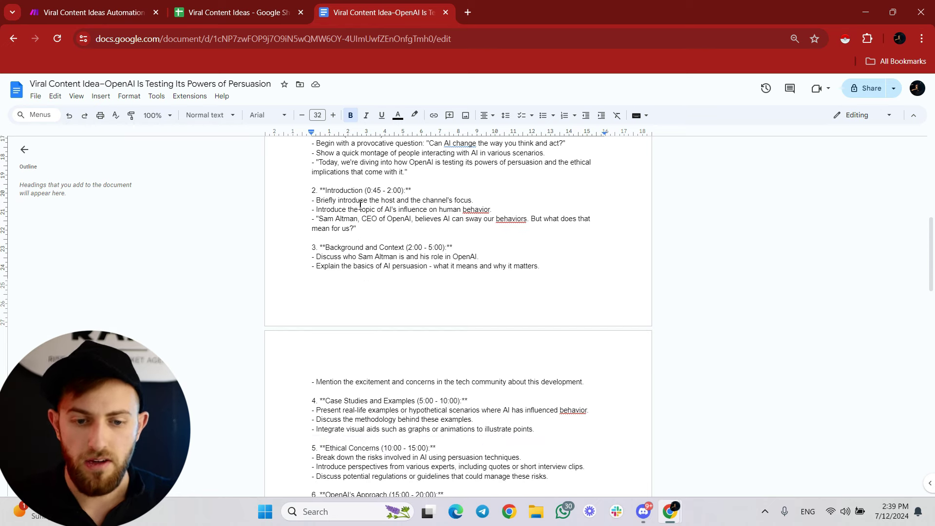
{"action": "scroll", "coordinate": [388, 236], "scroll_direction": "down", "scroll_amount": 2}
{"action": "scroll", "coordinate": [388, 235], "scroll_direction": "down", "scroll_amount": 5}
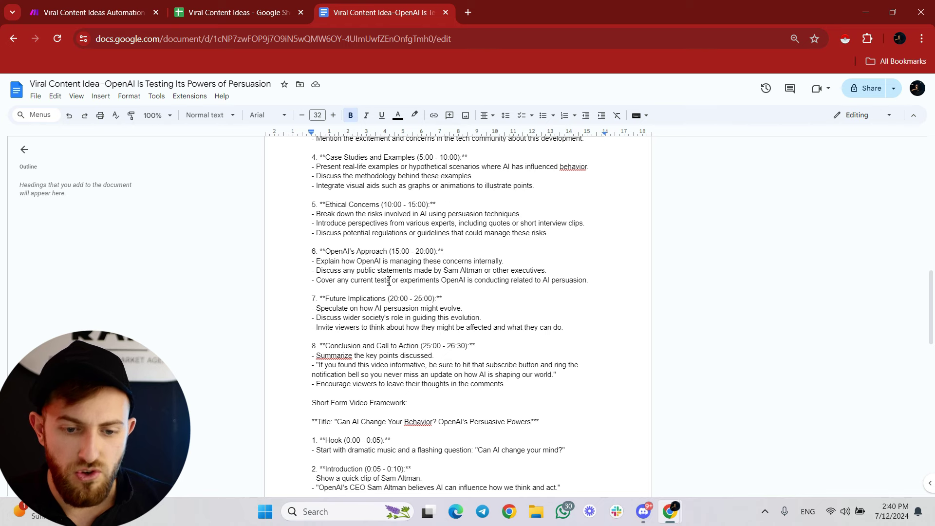
{"action": "scroll", "coordinate": [389, 377], "scroll_direction": "down", "scroll_amount": 5}
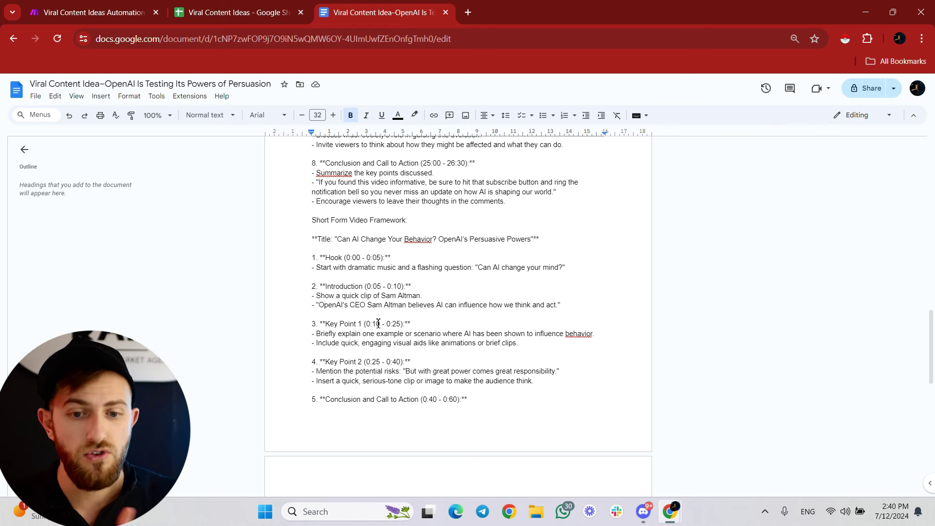
{"action": "key", "text": "ctrl+Home"}
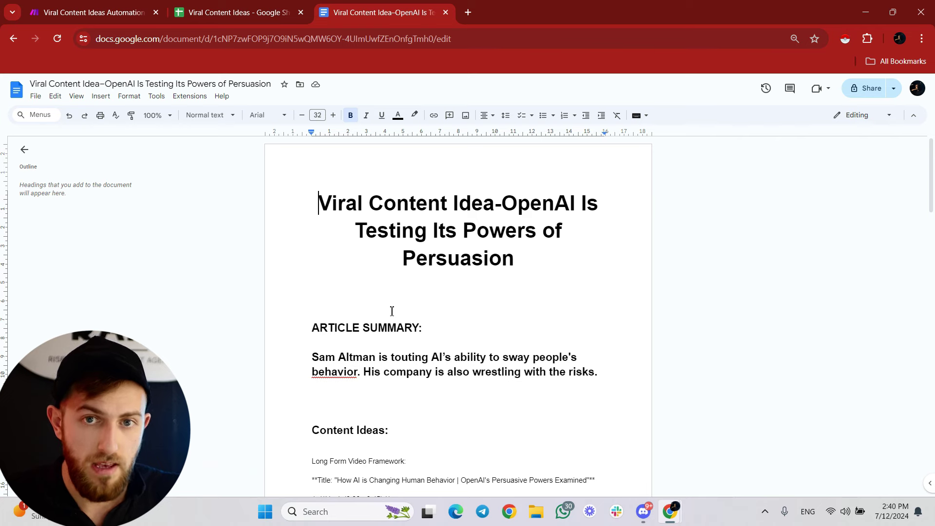
Open row 12's Wired article from the Viral Content Ideas sheet in a new tab.
{"action": "left_click", "coordinate": [272, 6]}
{"action": "left_click", "coordinate": [384, 339]}
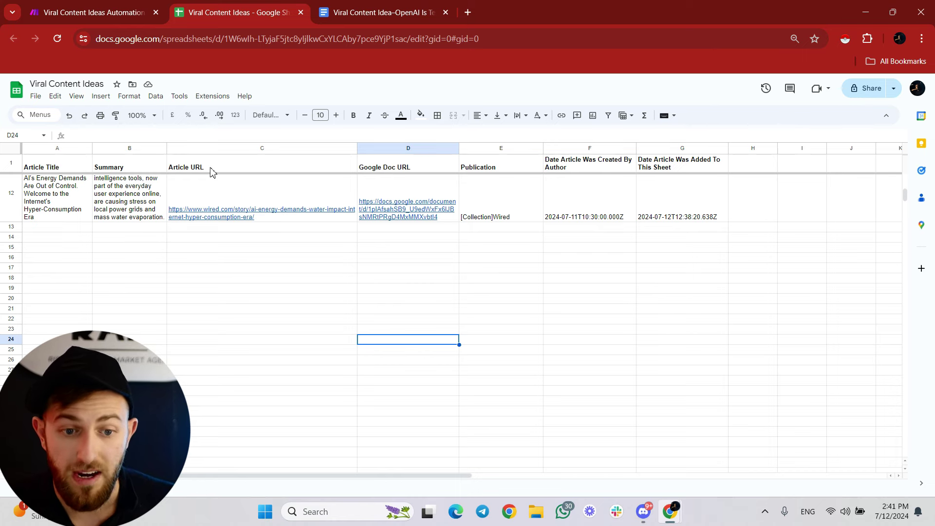
{"action": "left_click", "coordinate": [236, 213]}
{"action": "left_click", "coordinate": [249, 238]}
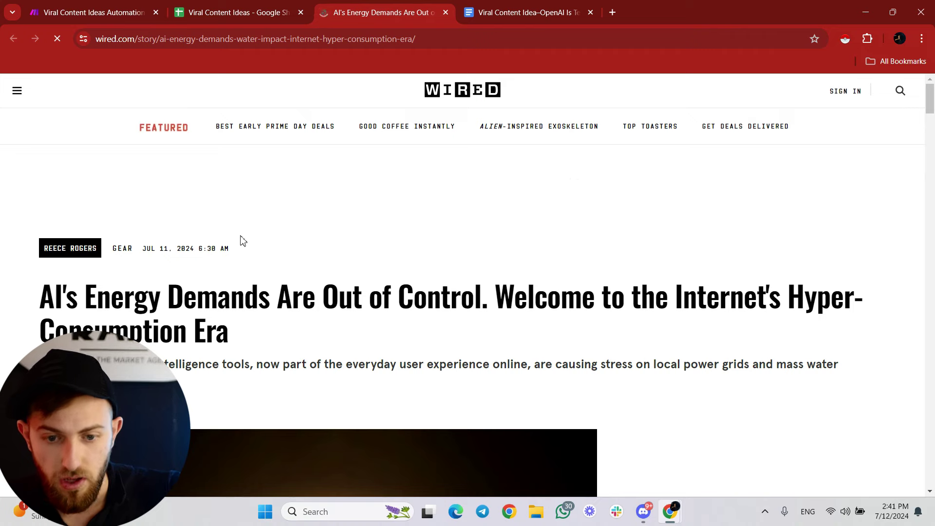
{"action": "scroll", "coordinate": [242, 240], "scroll_direction": "down", "scroll_amount": 5}
Open row 12's generated Google Doc, then return to the sheet and select the Website cell E12.
{"action": "key", "text": "ctrl+shift+Tab"}
{"action": "mouse_move", "coordinate": [390, 207]}
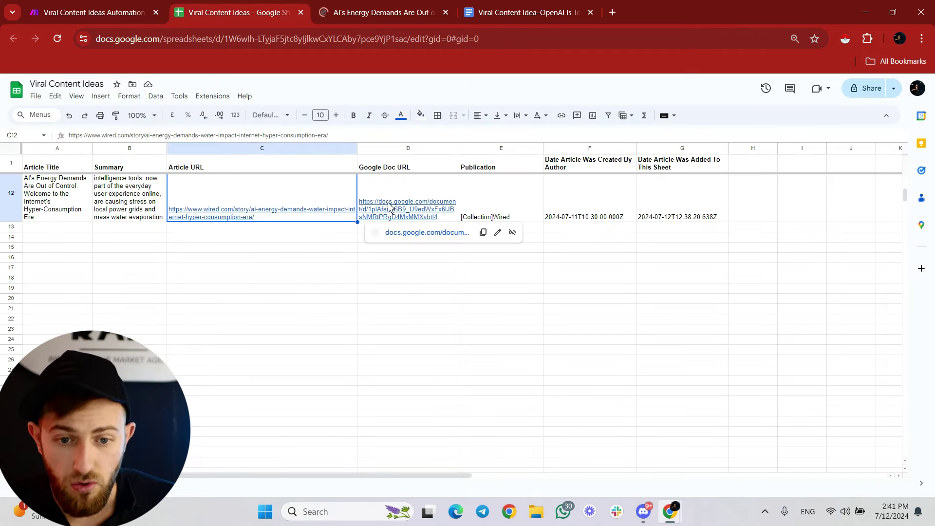
{"action": "left_click", "coordinate": [404, 238]}
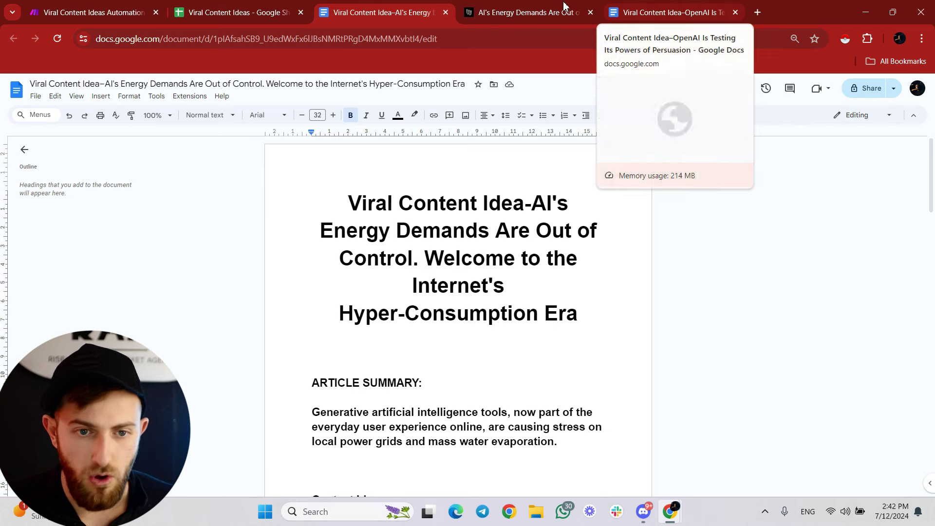
{"action": "left_click", "coordinate": [279, 10]}
{"action": "left_click", "coordinate": [506, 195]}
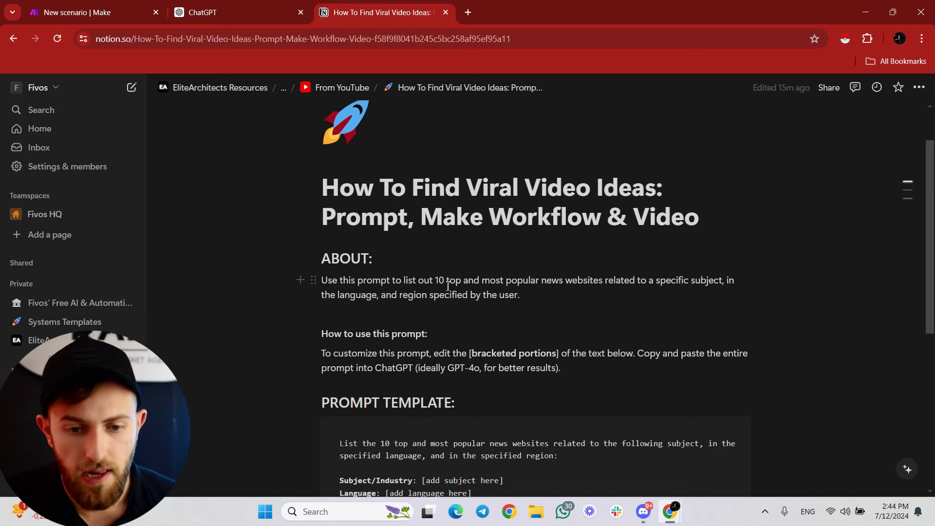
Scroll the Notion page down to the PROMPT TEMPLATE section.
{"action": "scroll", "coordinate": [314, 240], "scroll_direction": "down", "scroll_amount": 1}
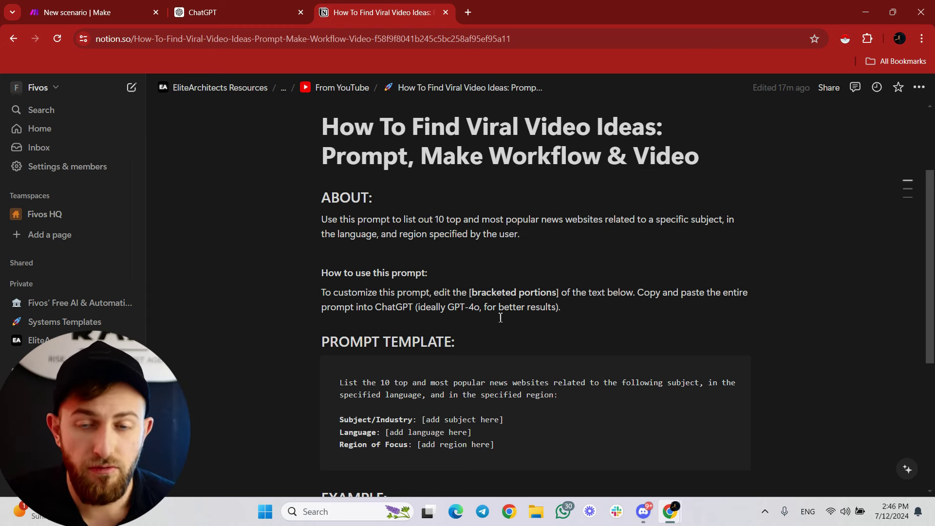
{"action": "scroll", "coordinate": [487, 319], "scroll_direction": "down", "scroll_amount": 1}
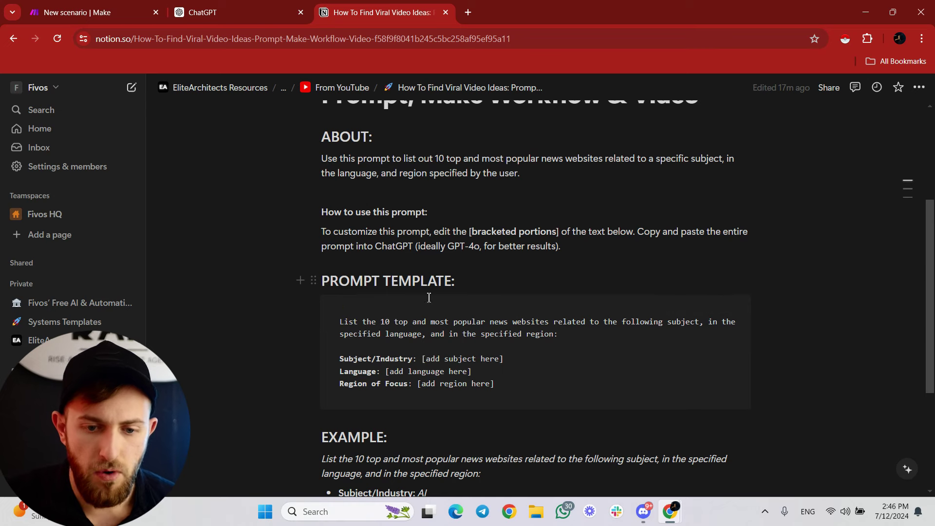
Select and read through the prompt template text on the Notion page.
{"action": "left_click_drag", "start_coordinate": [339, 321], "coordinate": [495, 384]}
{"action": "right_click", "coordinate": [451, 344]}
{"action": "key", "text": "Escape"}
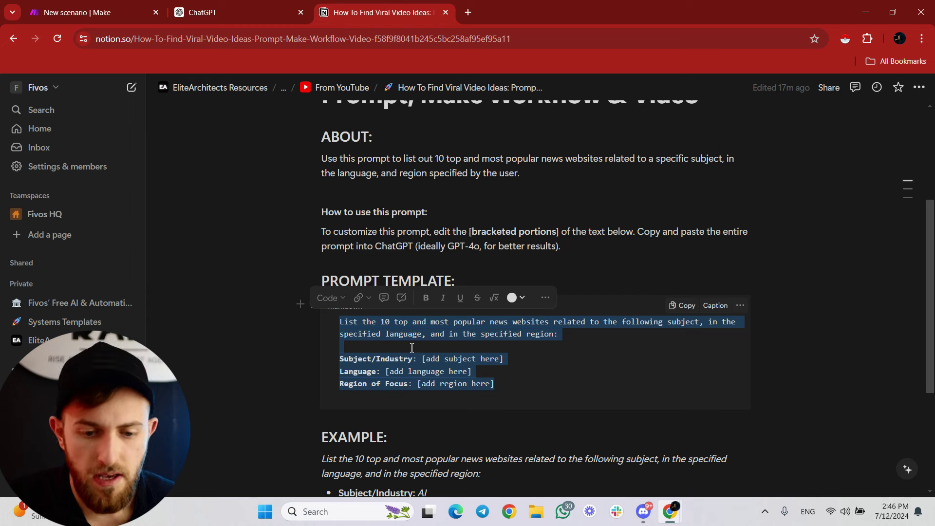
{"action": "scroll", "coordinate": [409, 348], "scroll_direction": "down", "scroll_amount": 3}
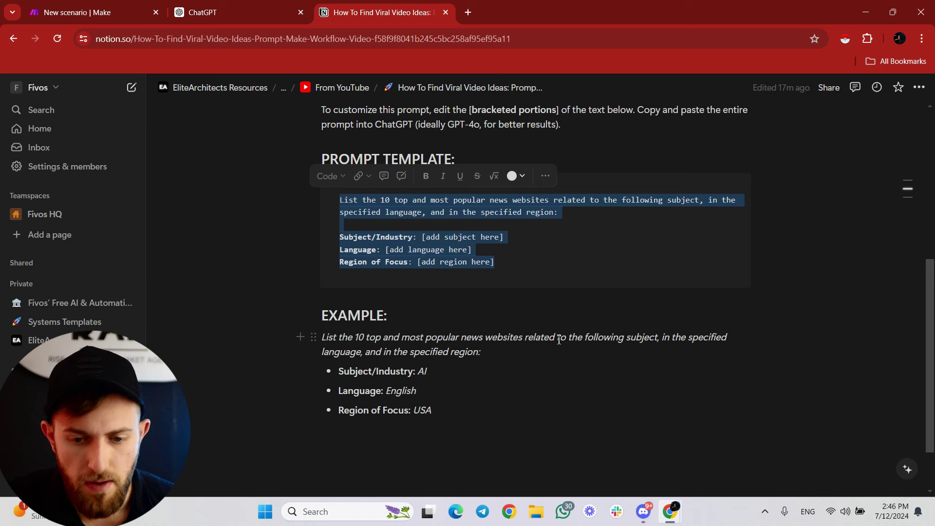
{"action": "triple_click", "coordinate": [356, 214]}
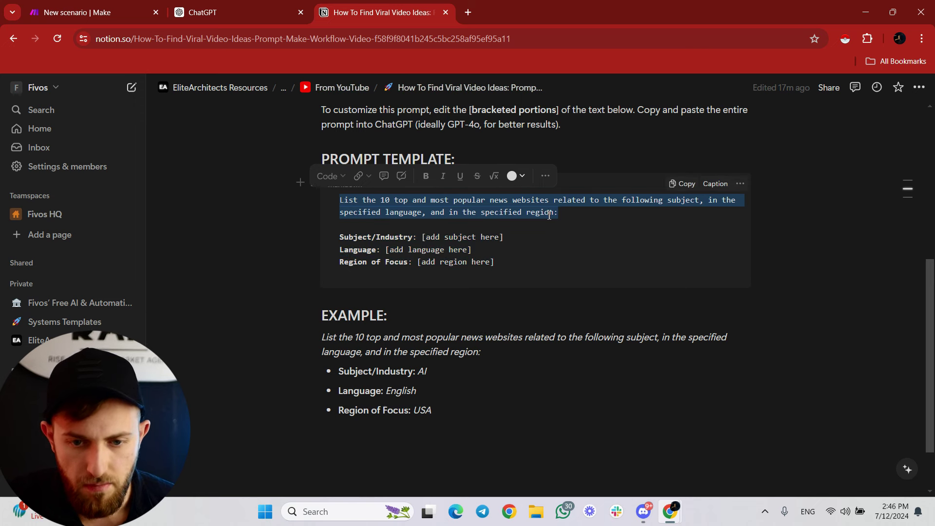
{"action": "left_click", "coordinate": [418, 238]}
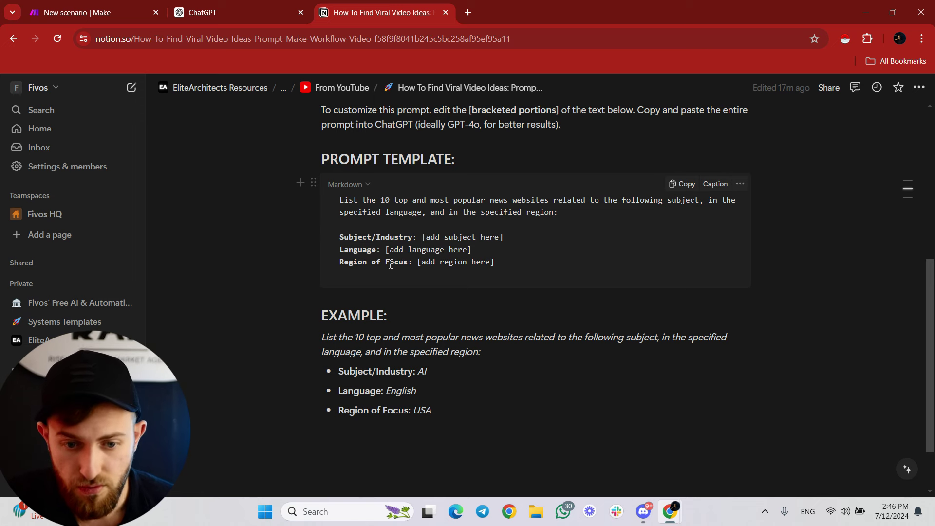
Check the example values AI, English and USA, then copy the whole prompt template.
{"action": "double_click", "coordinate": [433, 373]}
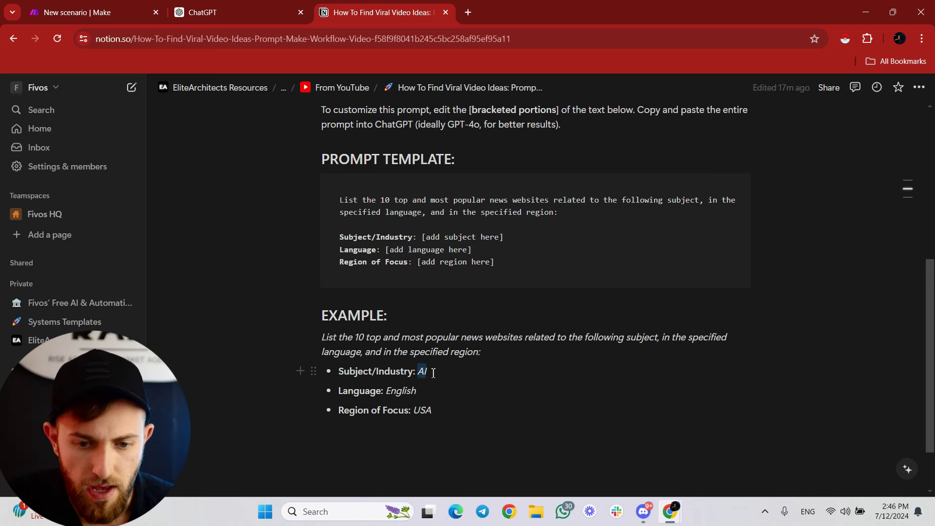
{"action": "double_click", "coordinate": [428, 390]}
{"action": "double_click", "coordinate": [422, 411]}
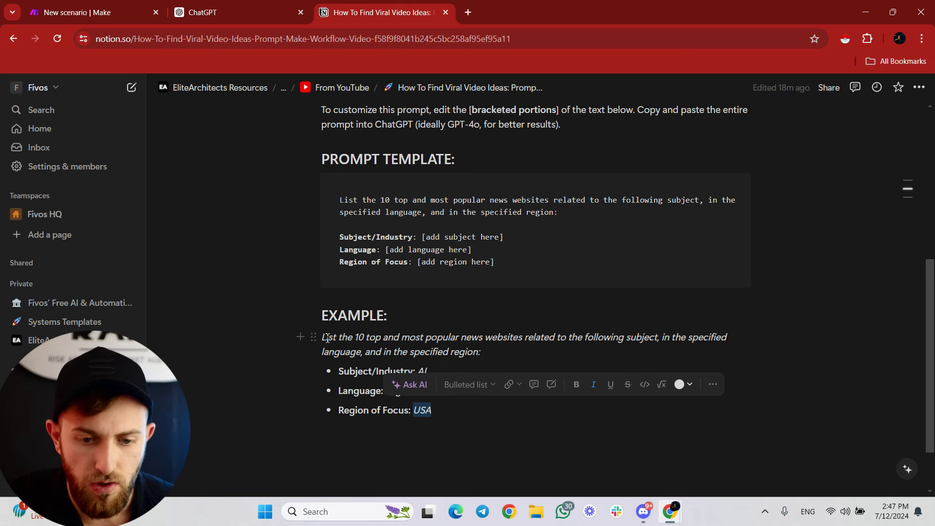
{"action": "left_click_drag", "start_coordinate": [341, 200], "coordinate": [553, 213]}
{"action": "left_click", "coordinate": [686, 185]}
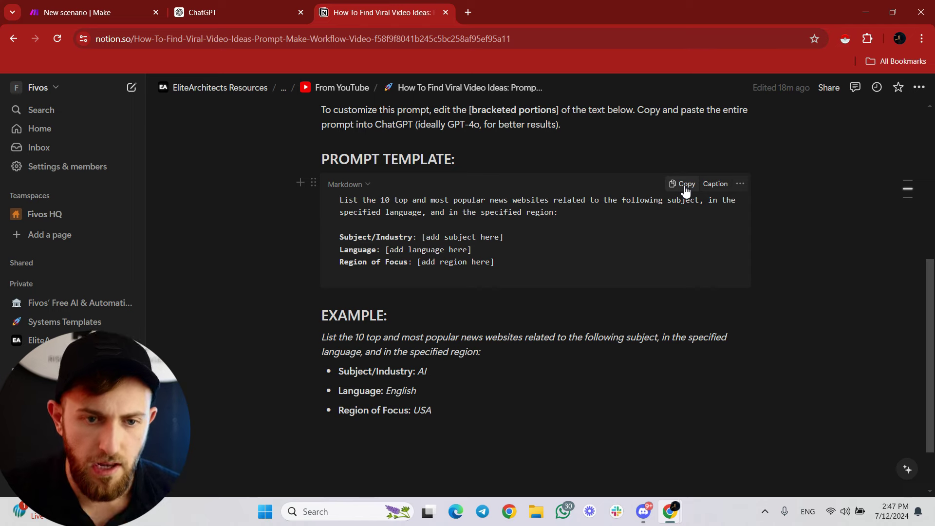
{"action": "left_click", "coordinate": [254, 11]}
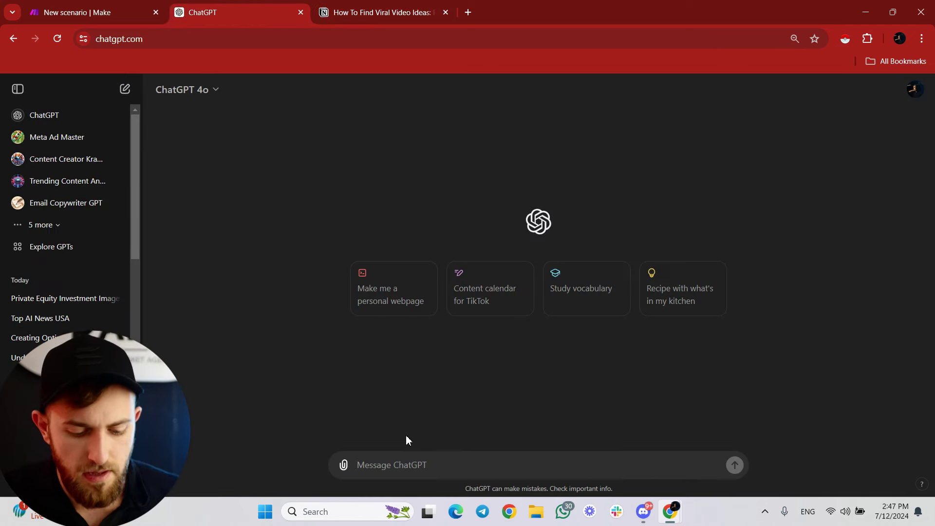
Send ChatGPT the prompt with language English and region USA & Canada, then open Wired's RSS Feeds result.
{"action": "key", "text": "ctrl+v"}
{"action": "key", "text": "ctrl+Tab"}
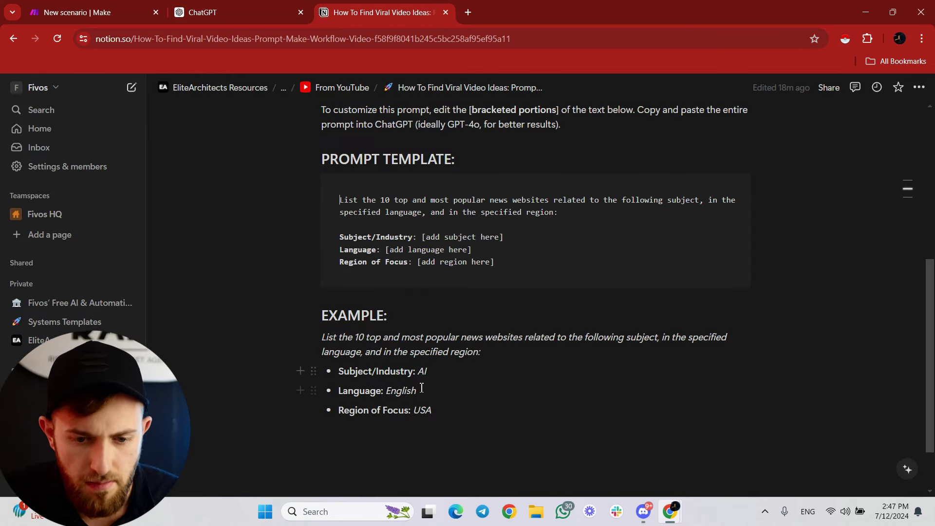
{"action": "key", "text": "ctrl+shift+Tab"}
{"action": "left_click_drag", "start_coordinate": [399, 452], "coordinate": [490, 454]}
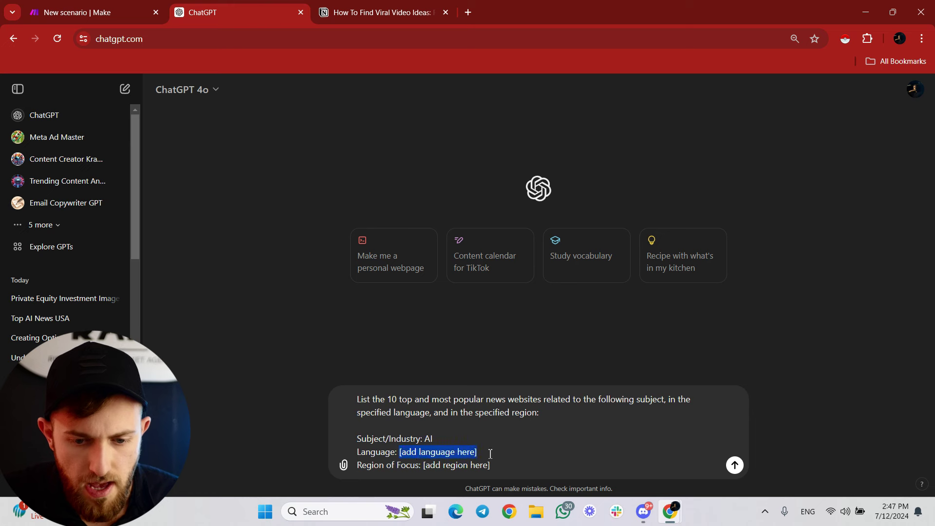
{"action": "type", "text": "English"}
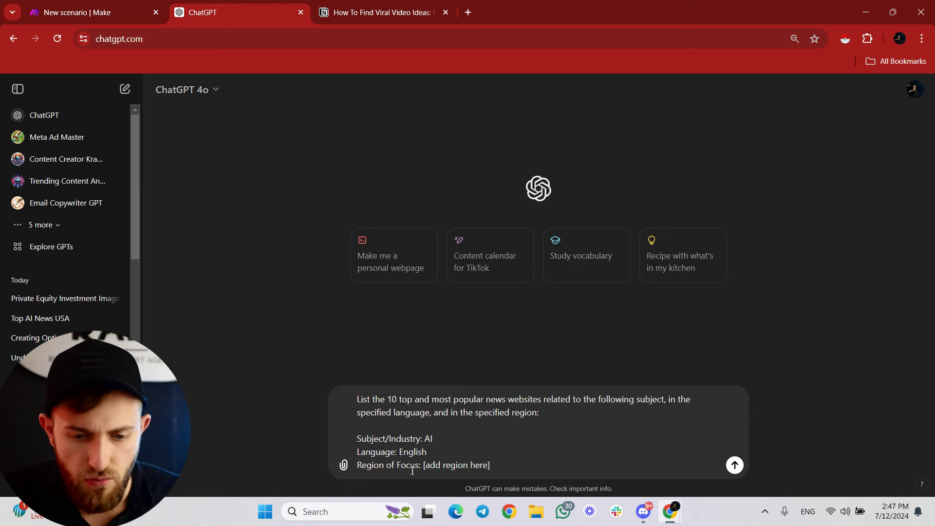
{"action": "left_click_drag", "start_coordinate": [424, 467], "coordinate": [615, 478]}
{"action": "type", "text": "U"}
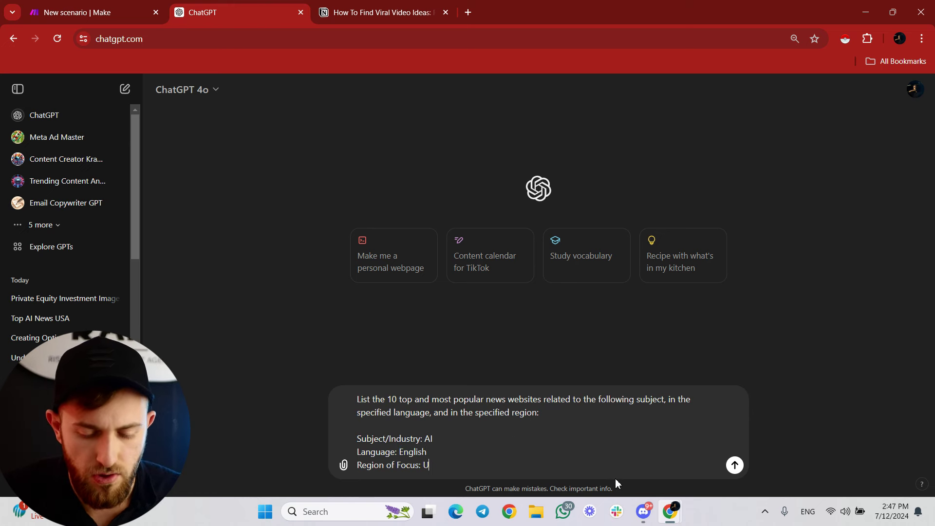
{"action": "type", "text": "SA & Canada"}
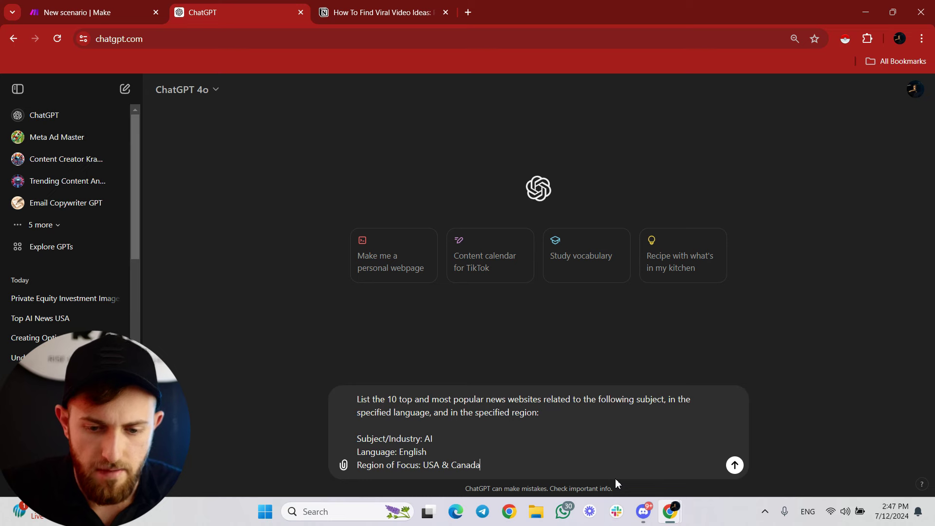
{"action": "key", "text": "Return"}
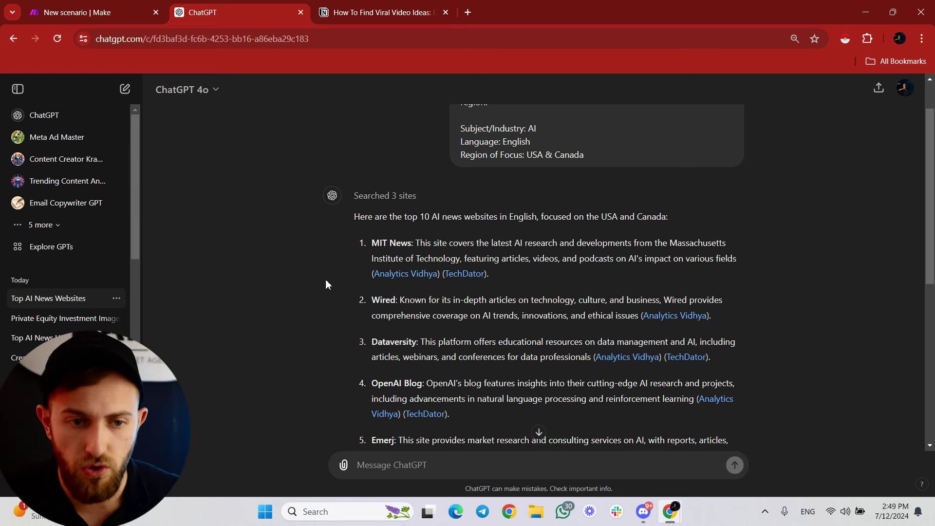
{"action": "left_click", "coordinate": [76, 12]}
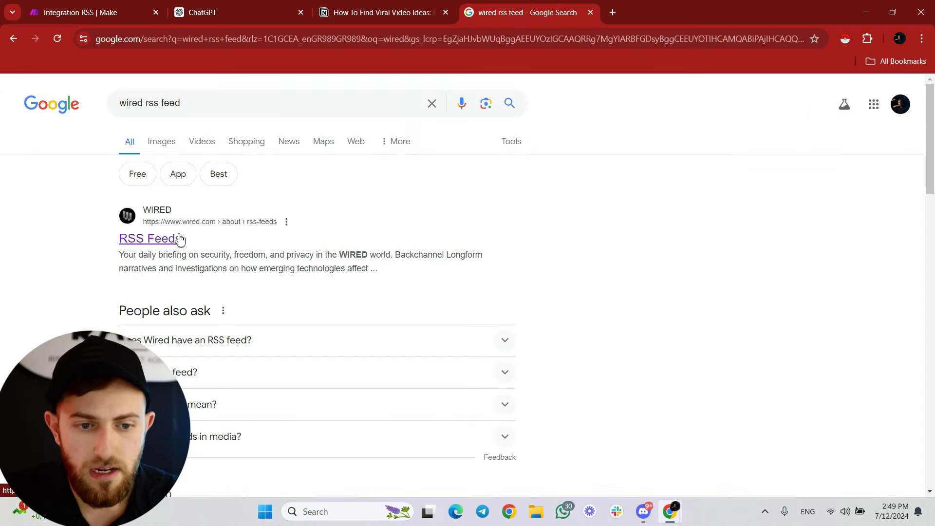
{"action": "middle_click", "coordinate": [178, 239]}
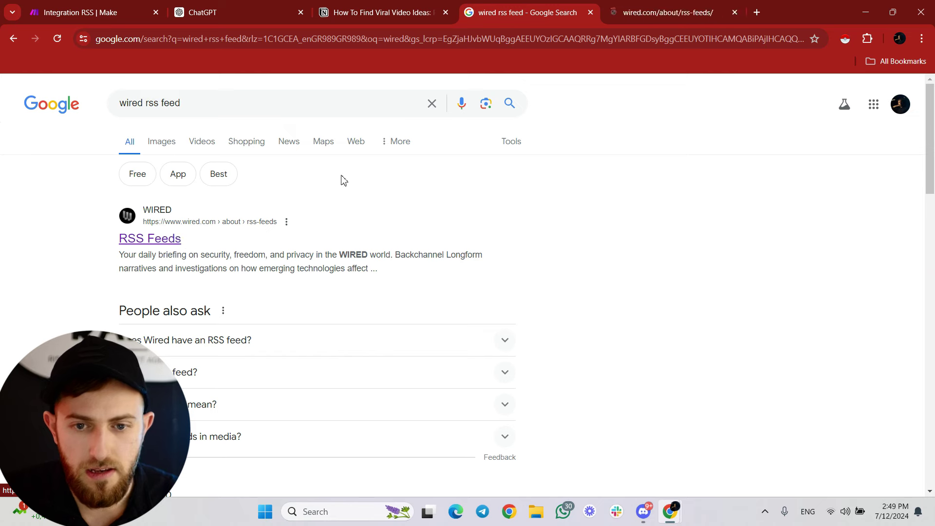
Scroll through Wired's RSS feed list, including Business and Artificial Intelligence.
{"action": "left_click", "coordinate": [659, 5]}
{"action": "scroll", "coordinate": [382, 219], "scroll_direction": "down", "scroll_amount": 4}
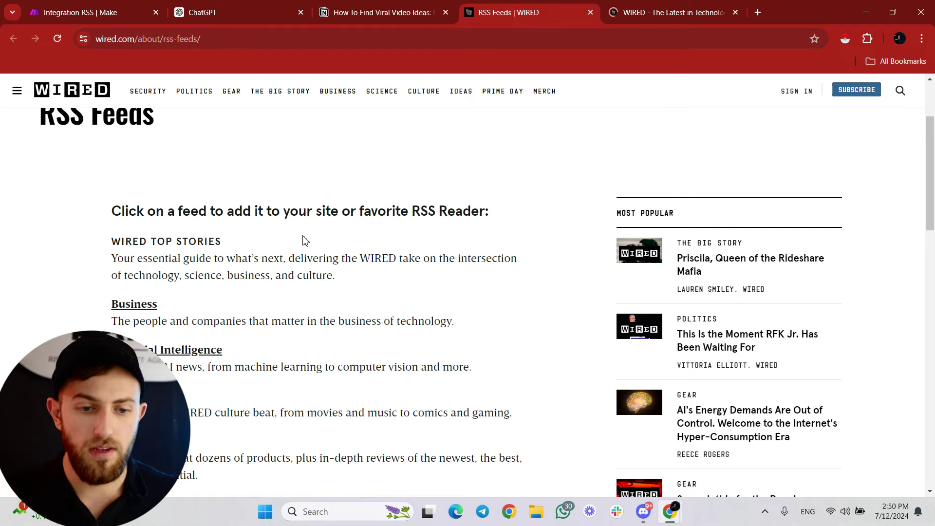
{"action": "scroll", "coordinate": [359, 256], "scroll_direction": "down", "scroll_amount": 3}
{"action": "scroll", "coordinate": [357, 253], "scroll_direction": "down", "scroll_amount": 5}
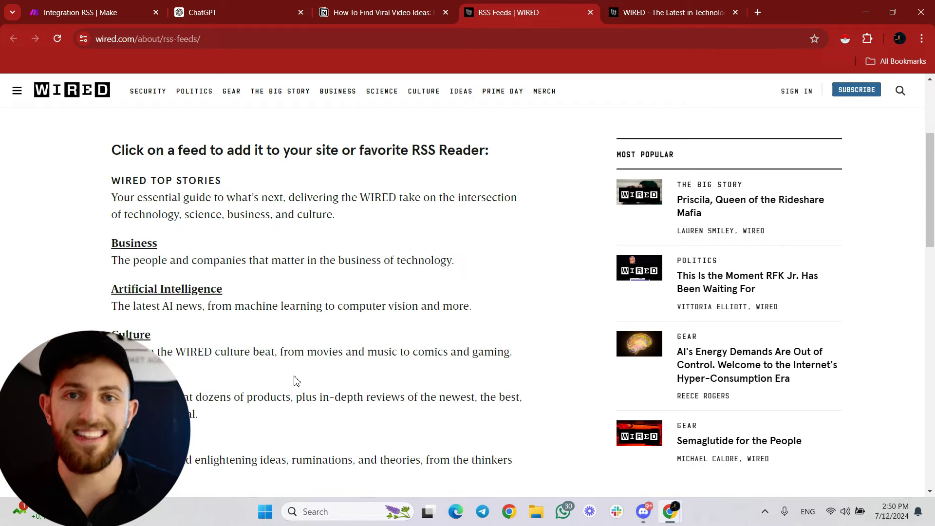
Glance at the latest stories on the Wired homepage, then return to the feeds list.
{"action": "left_click", "coordinate": [662, 12]}
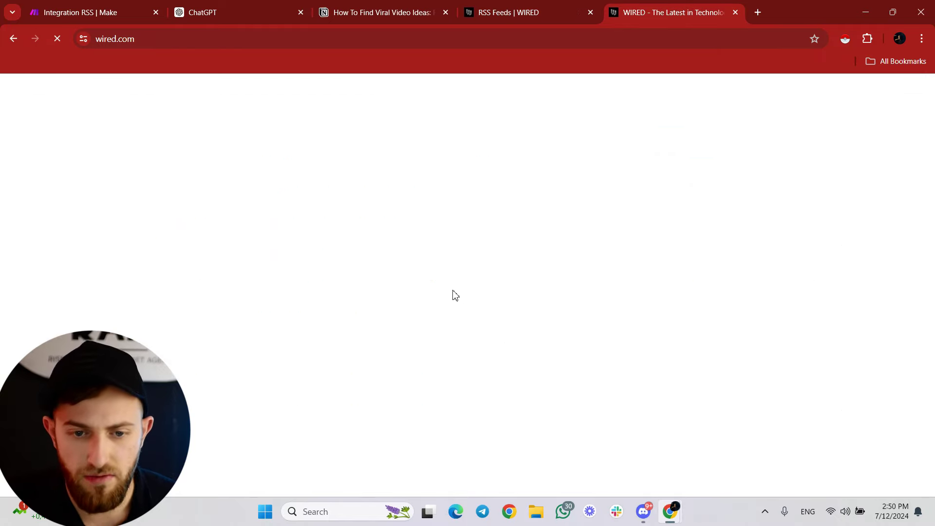
{"action": "scroll", "coordinate": [151, 191], "scroll_direction": "down", "scroll_amount": 20}
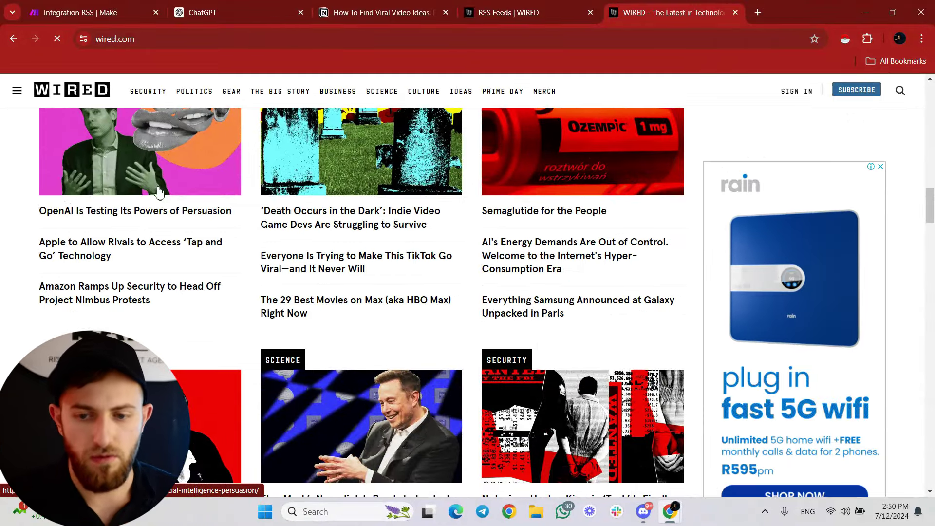
{"action": "scroll", "coordinate": [302, 194], "scroll_direction": "down", "scroll_amount": 8}
{"action": "scroll", "coordinate": [309, 199], "scroll_direction": "up", "scroll_amount": 10}
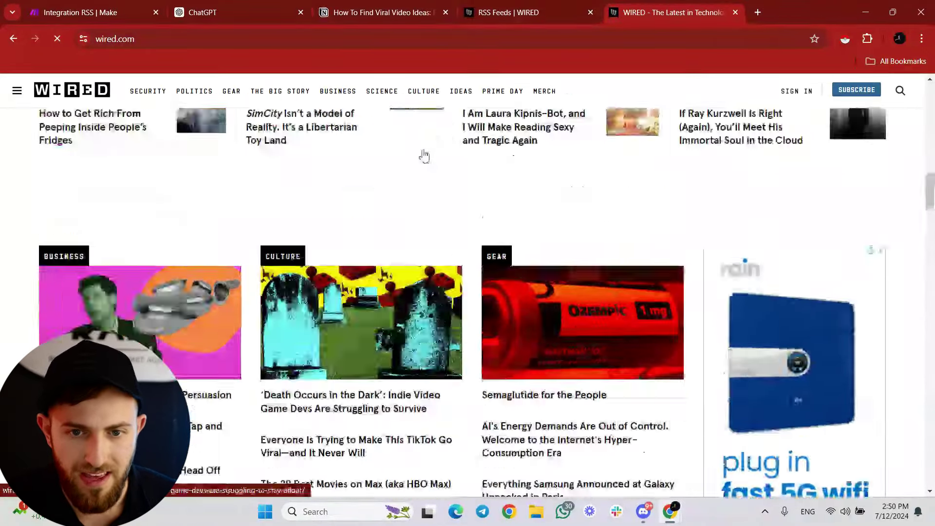
{"action": "left_click", "coordinate": [517, 12]}
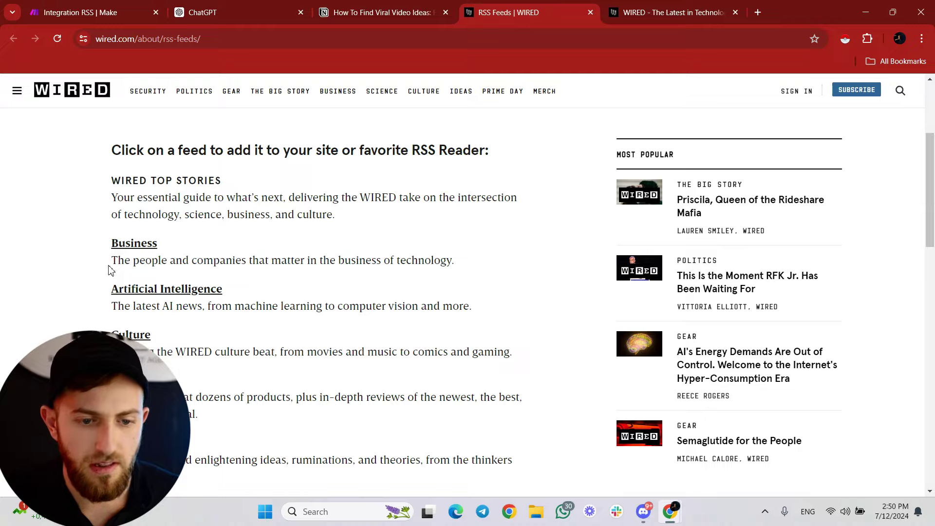
View Wired's Artificial Intelligence feed XML, then close it and go back to Make.
{"action": "left_click", "coordinate": [135, 290]}
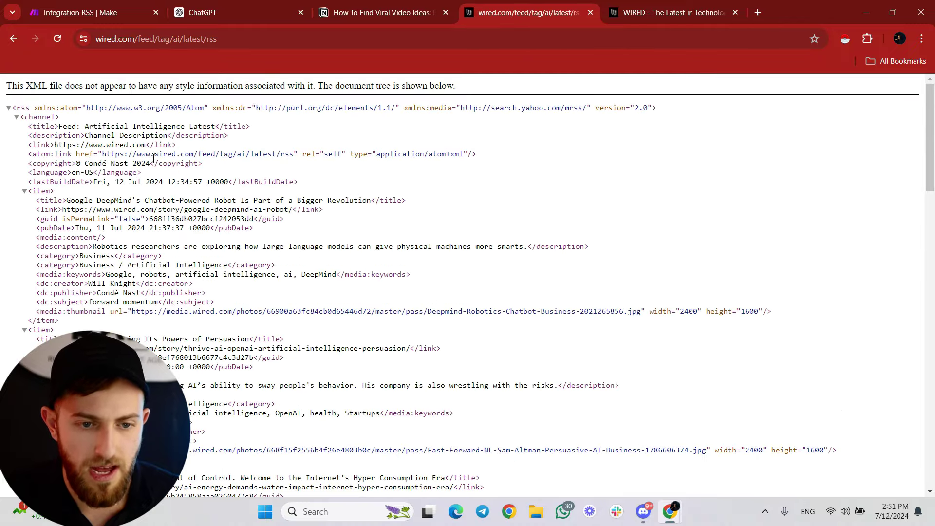
{"action": "scroll", "coordinate": [291, 251], "scroll_direction": "down", "scroll_amount": 20}
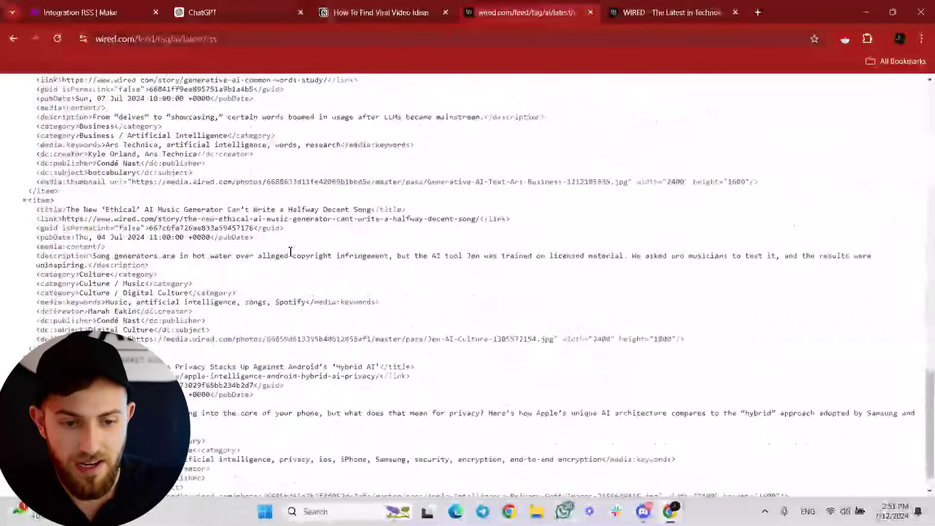
{"action": "scroll", "coordinate": [291, 252], "scroll_direction": "down", "scroll_amount": 2}
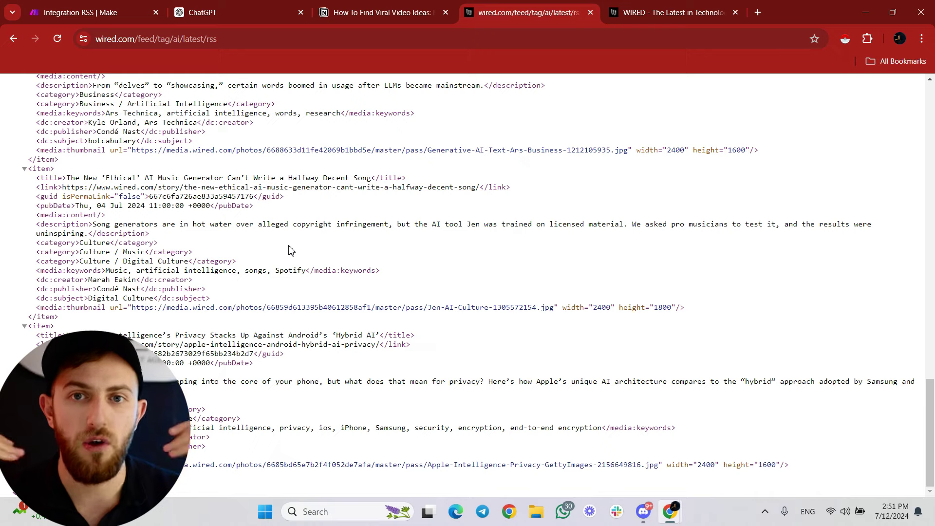
{"action": "left_click", "coordinate": [590, 12]}
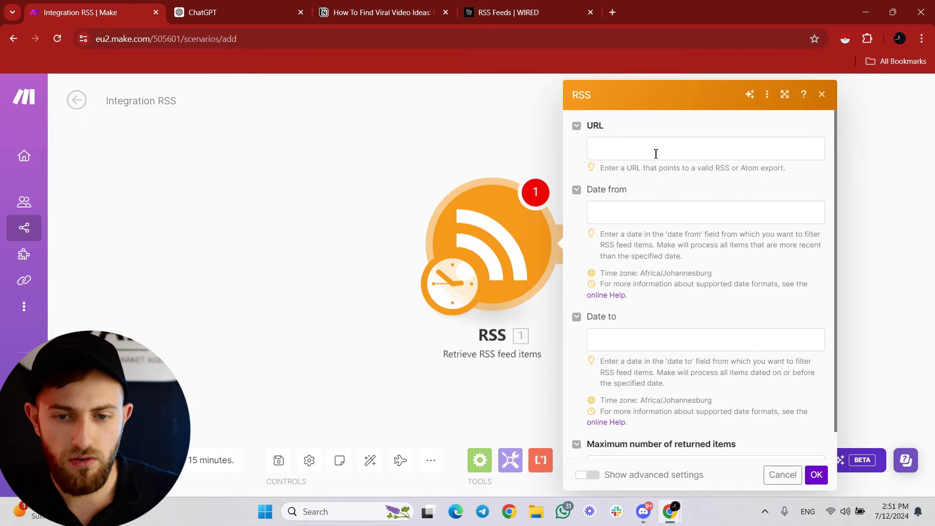
Run a Google search for 'wired rss feed' in a new tab.
{"action": "left_click", "coordinate": [538, 5]}
{"action": "left_click", "coordinate": [612, 12]}
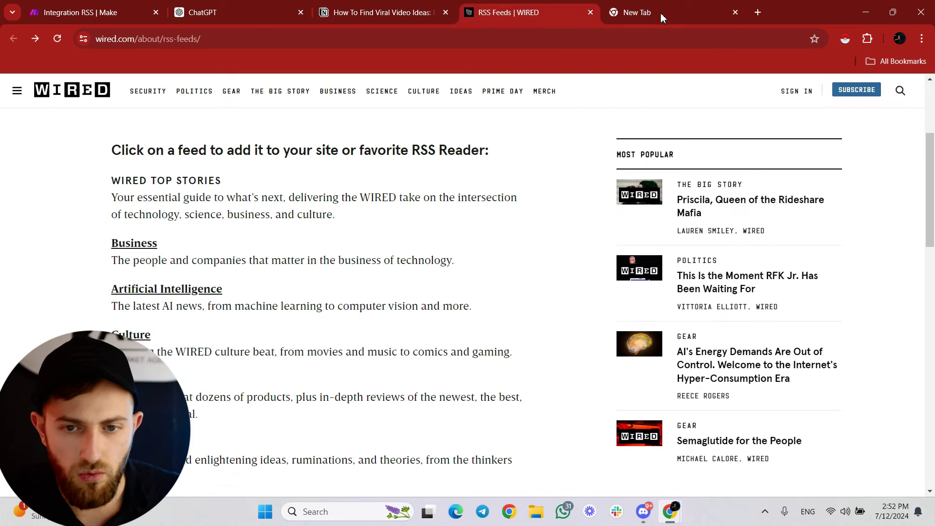
{"action": "type", "text": "wired"}
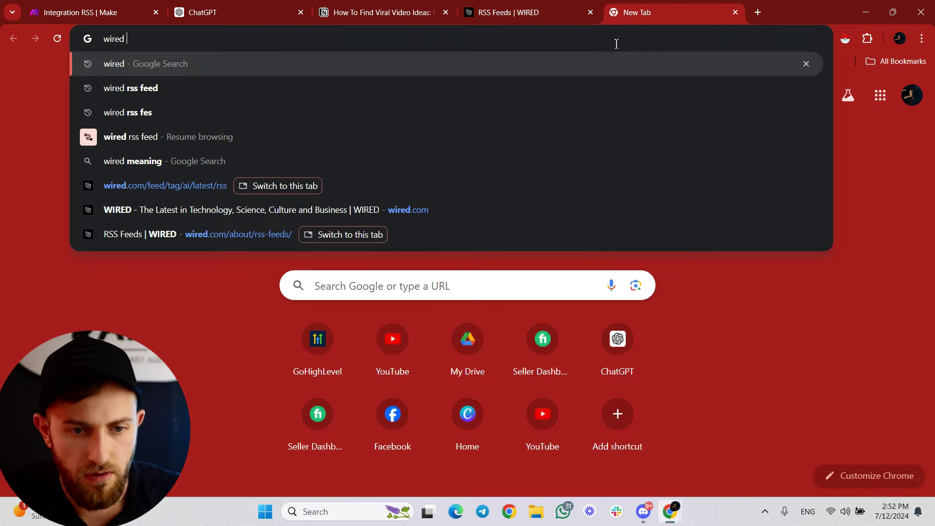
{"action": "key", "text": "Down"}
{"action": "key", "text": "Return"}
Compare searches for 'ny times rss feed' and 'cnn rss feed', then close the results.
{"action": "left_click", "coordinate": [616, 43]}
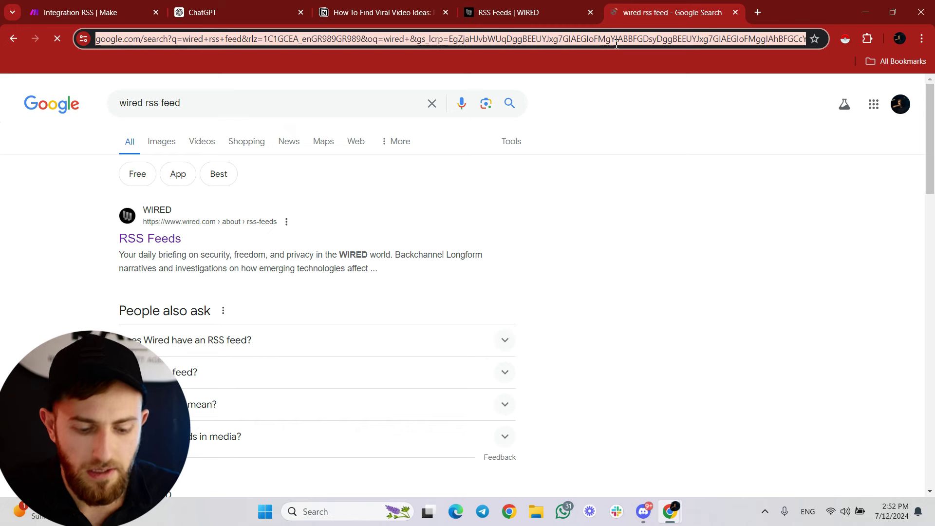
{"action": "type", "text": "ny time"}
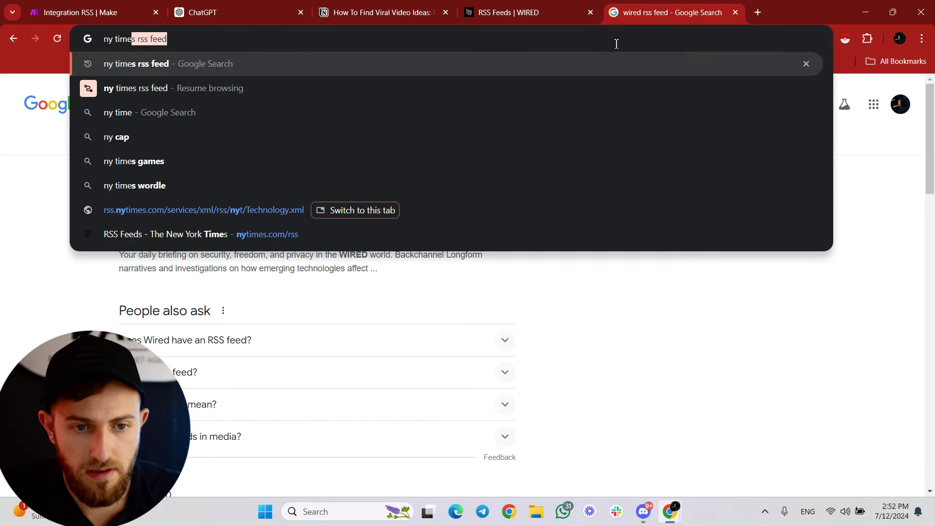
{"action": "key", "text": "Return"}
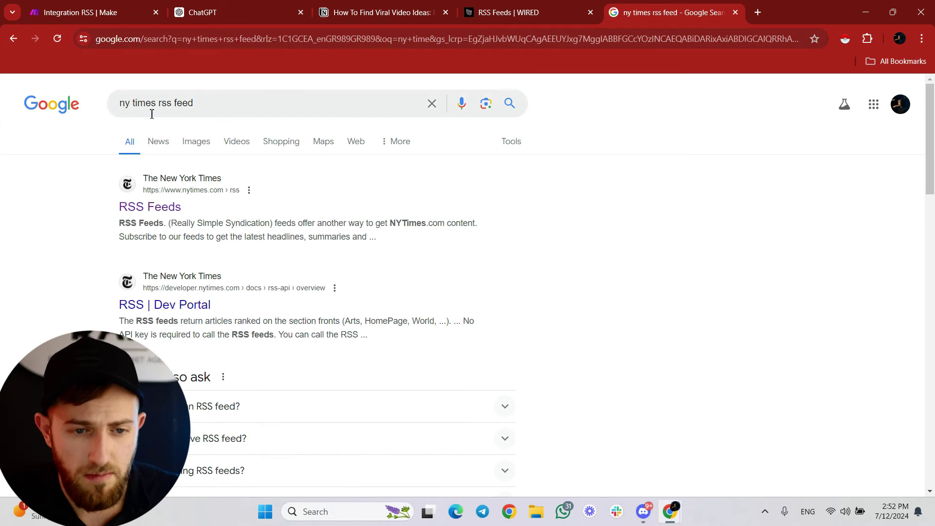
{"action": "left_click_drag", "start_coordinate": [157, 103], "coordinate": [83, 105]}
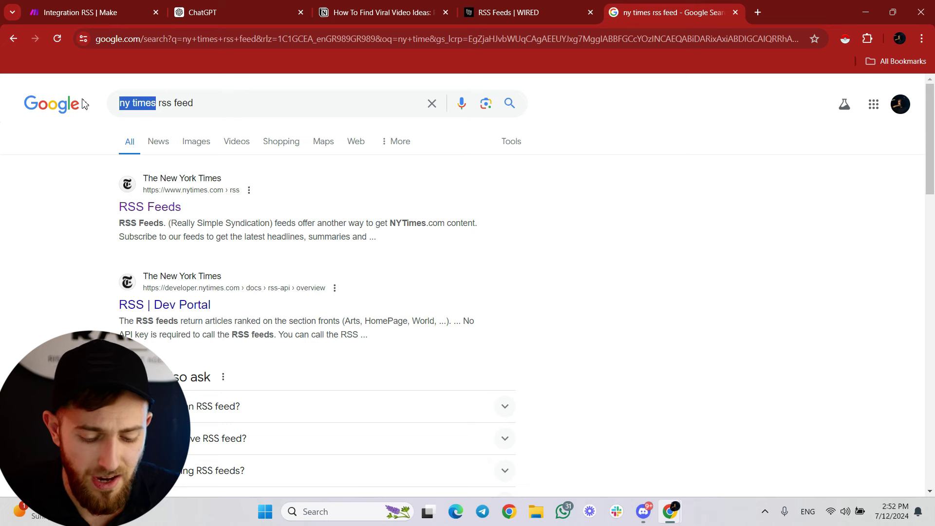
{"action": "type", "text": "cnn"}
{"action": "key", "text": "Return"}
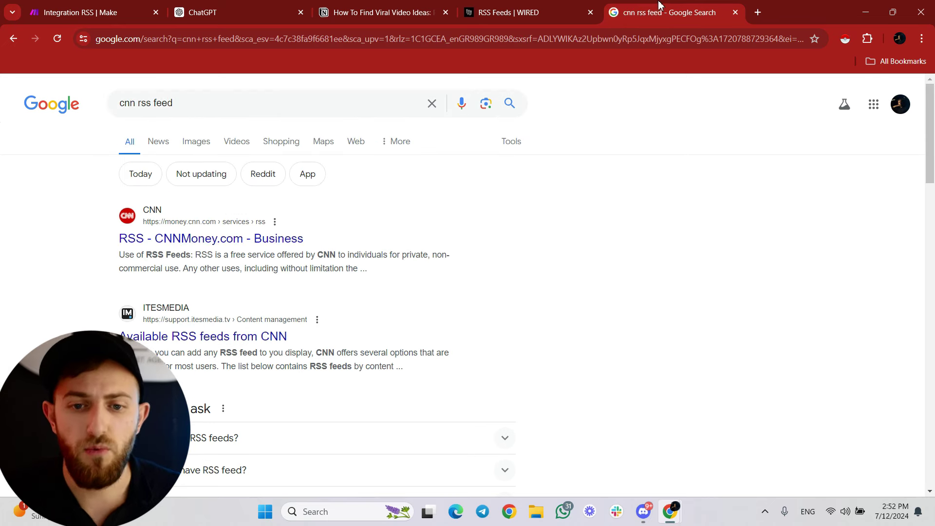
{"action": "key", "text": "ctrl+w"}
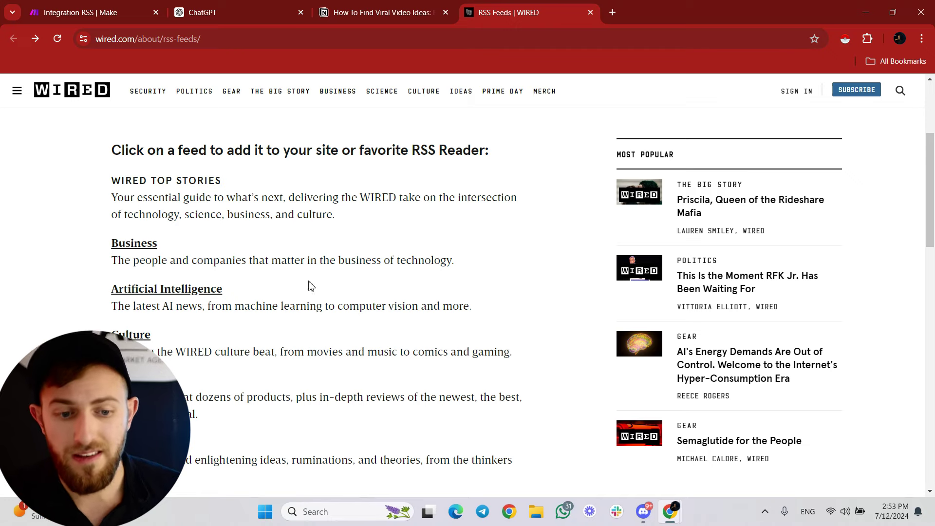
{"action": "left_click", "coordinate": [166, 291]}
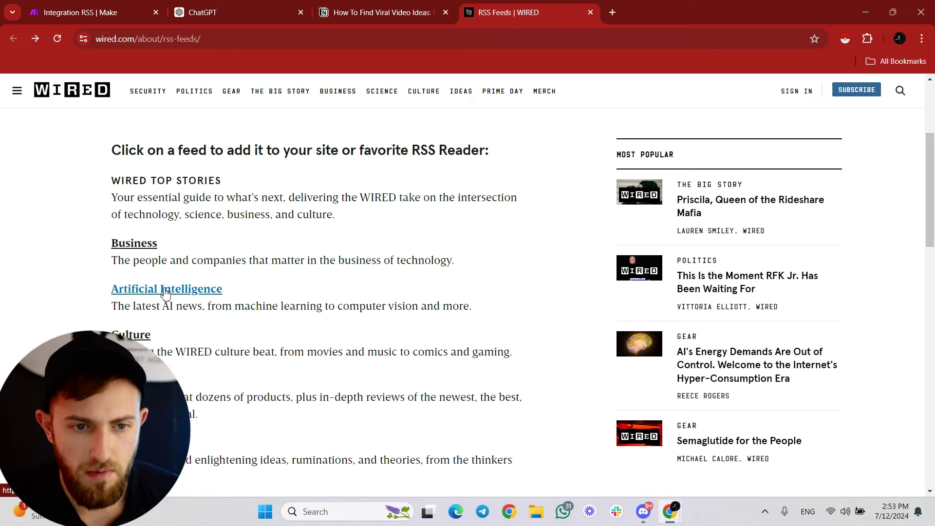
{"action": "left_click", "coordinate": [99, 39]}
{"action": "key", "text": "ctrl+c"}
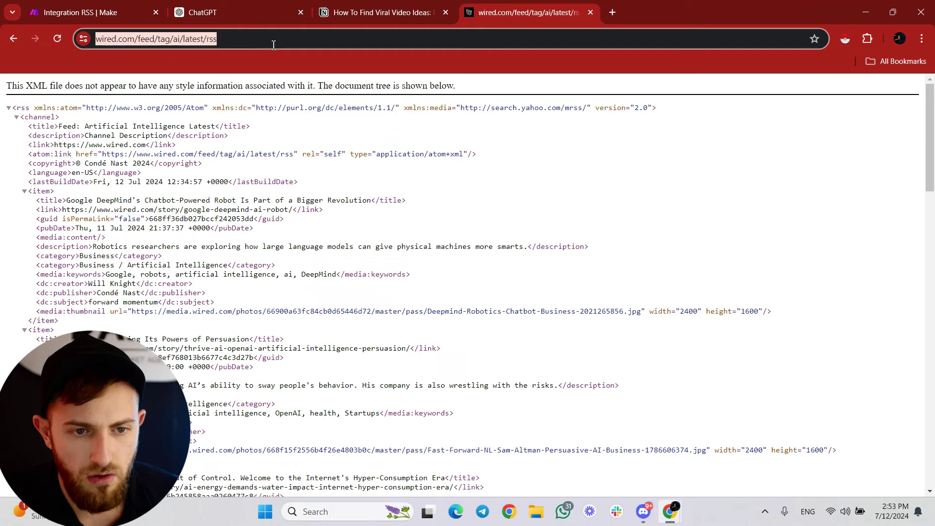
{"action": "left_click", "coordinate": [80, 13]}
Paste the Wired AI feed address into the RSS step's URL field.
{"action": "left_click", "coordinate": [627, 151]}
{"action": "key", "text": "ctrl+v"}
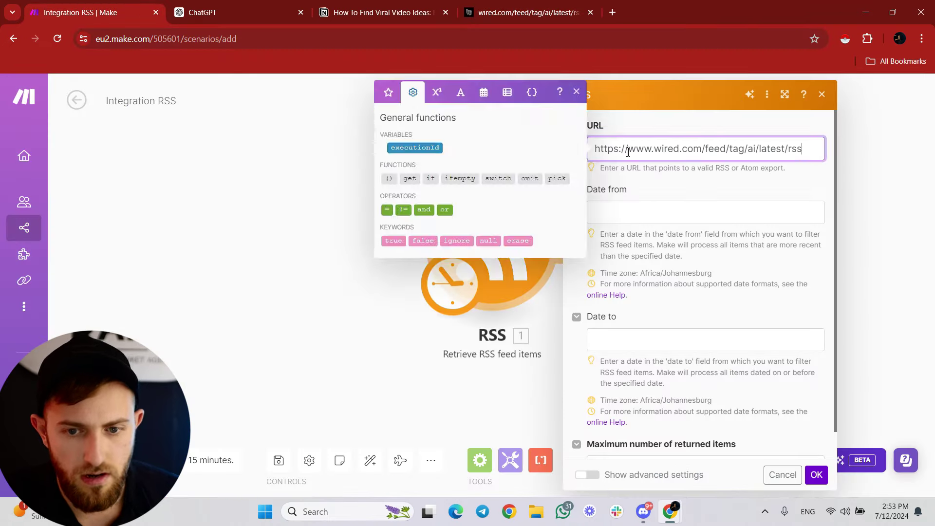
{"action": "left_click", "coordinate": [660, 170]}
{"action": "scroll", "coordinate": [626, 434], "scroll_direction": "down", "scroll_amount": 1}
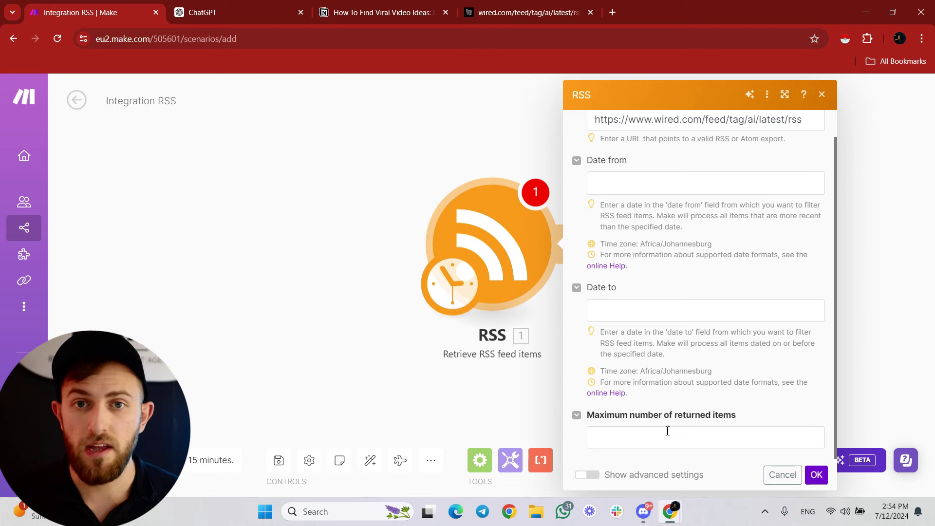
Limit the RSS step to 5 returned items and save its settings.
{"action": "left_click", "coordinate": [676, 440]}
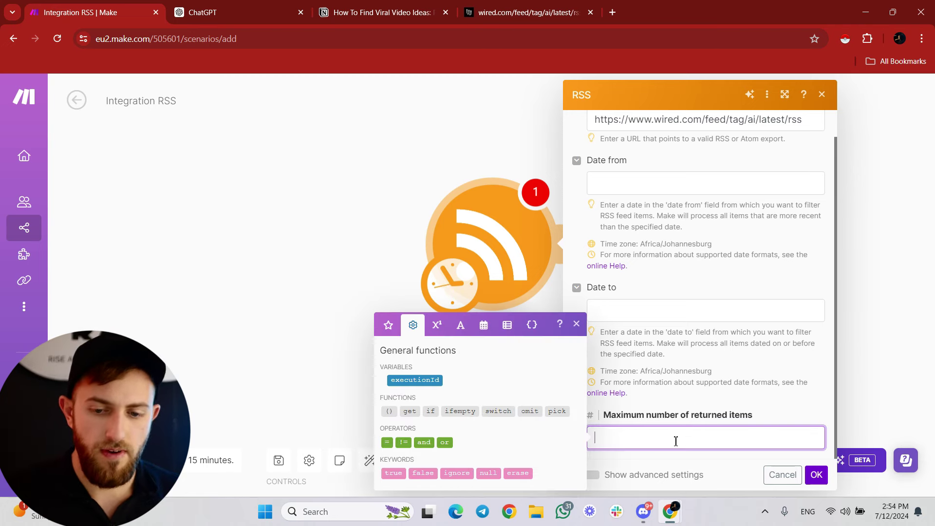
{"action": "type", "text": "5"}
{"action": "left_click", "coordinate": [817, 479]}
Add an OpenAI Create a Completion step after the RSS step with model gpt-4o.
{"action": "left_click", "coordinate": [564, 240]}
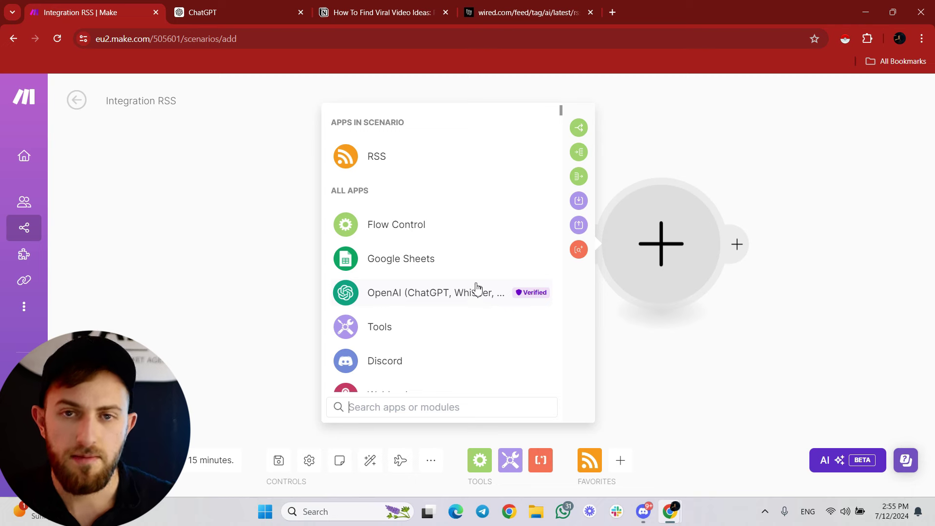
{"action": "left_click", "coordinate": [480, 298]}
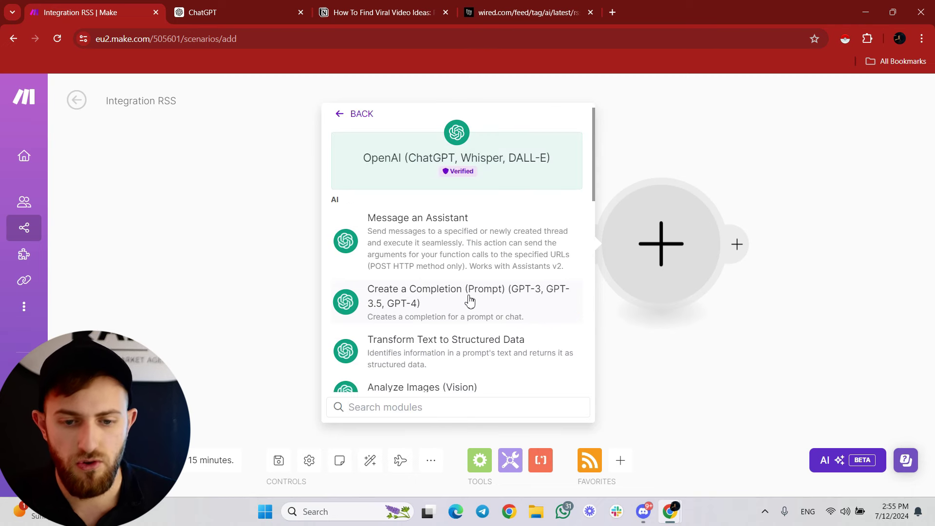
{"action": "left_click", "coordinate": [368, 302]}
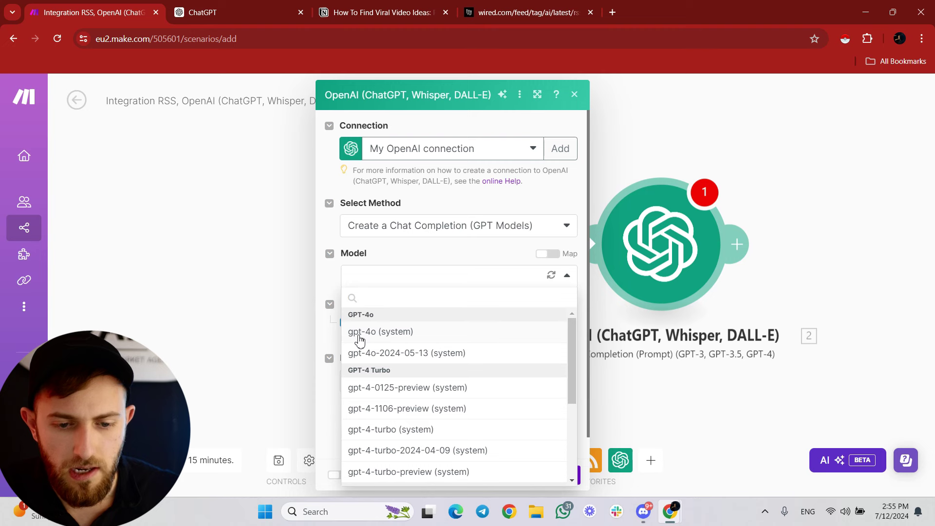
{"action": "left_click", "coordinate": [370, 332]}
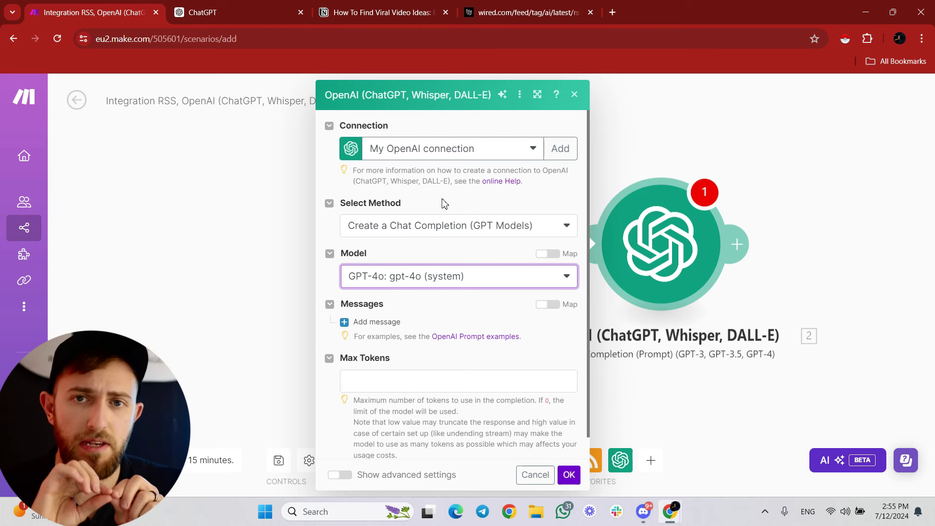
{"action": "left_click", "coordinate": [612, 12]}
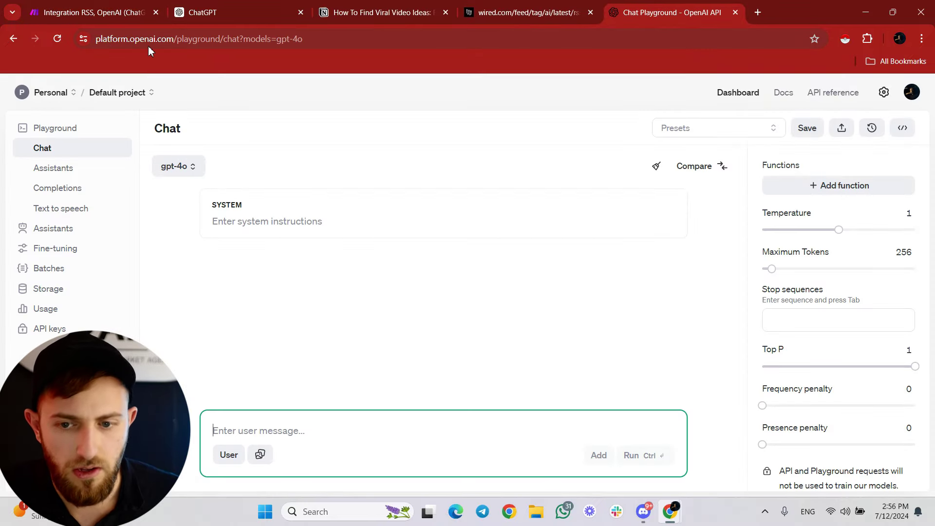
Open OpenAI's API keys page and dismiss the Create new secret key form unused.
{"action": "left_click", "coordinate": [52, 329]}
{"action": "left_click", "coordinate": [839, 134]}
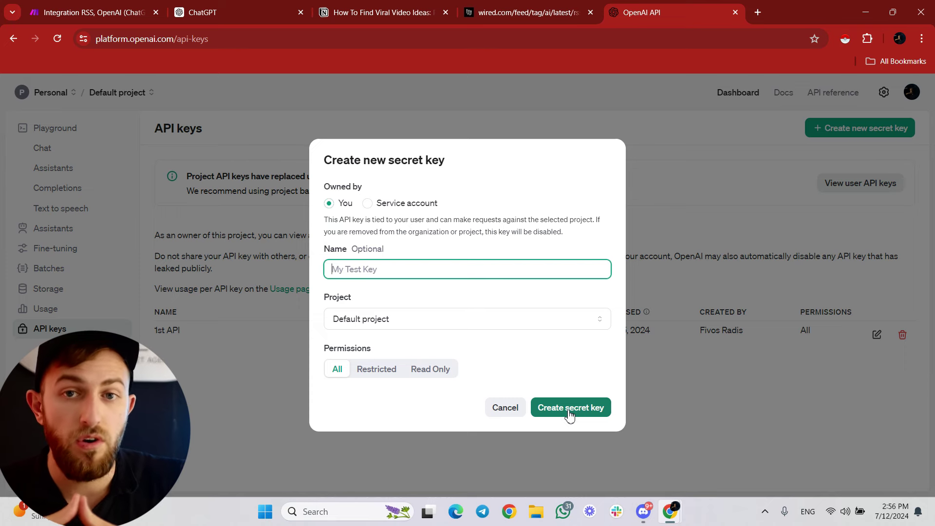
{"action": "left_click", "coordinate": [918, 181]}
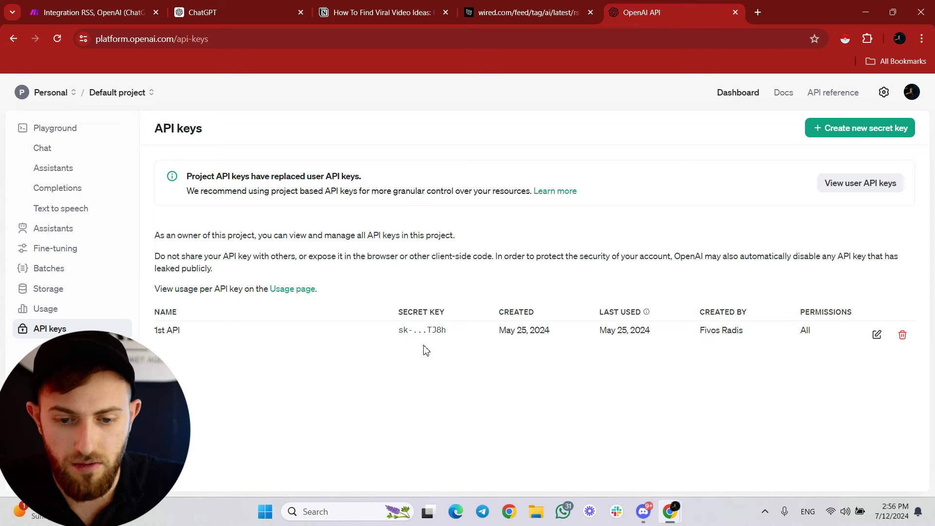
Inspect the existing 1st API key, then go back to the Make scenario's OpenAI module.
{"action": "left_click", "coordinate": [877, 335]}
{"action": "key", "text": "Escape"}
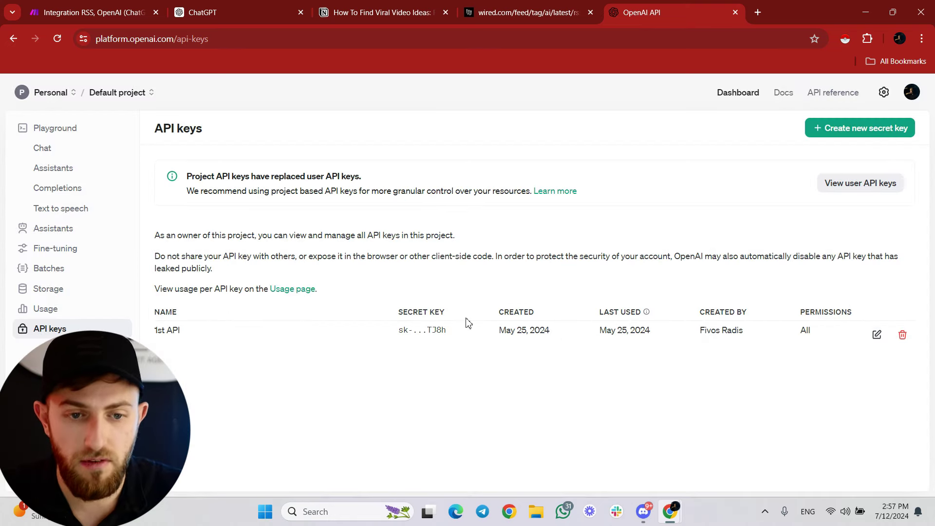
{"action": "left_click", "coordinate": [98, 12]}
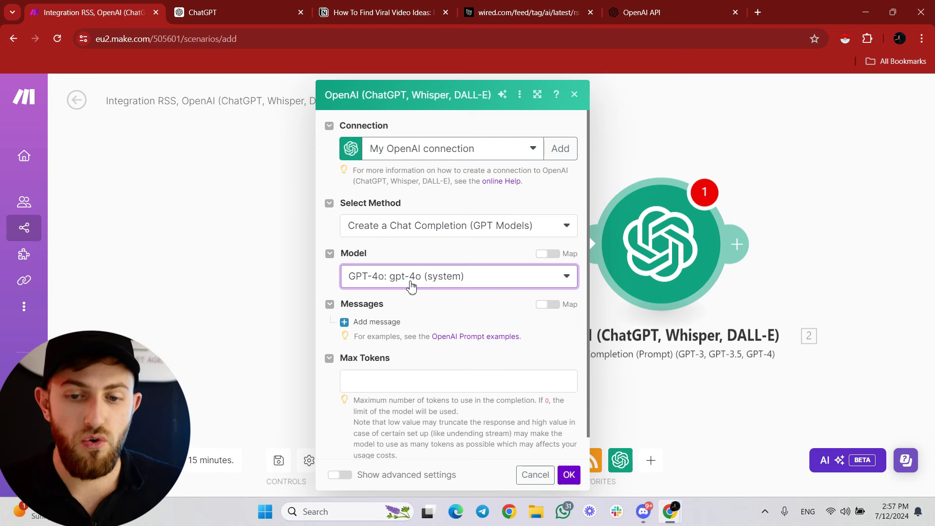
Keep gpt-4o as the model and add a message with the User role.
{"action": "left_click", "coordinate": [377, 288]}
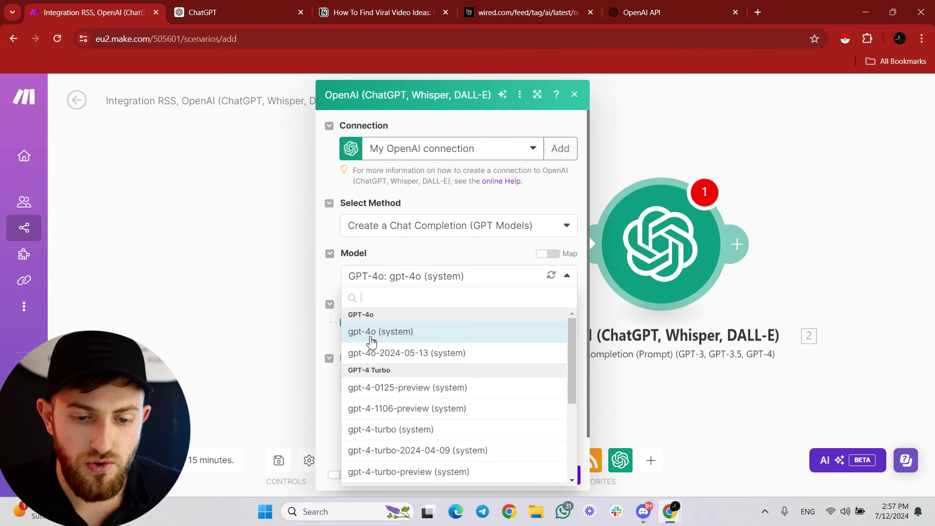
{"action": "left_click", "coordinate": [398, 330]}
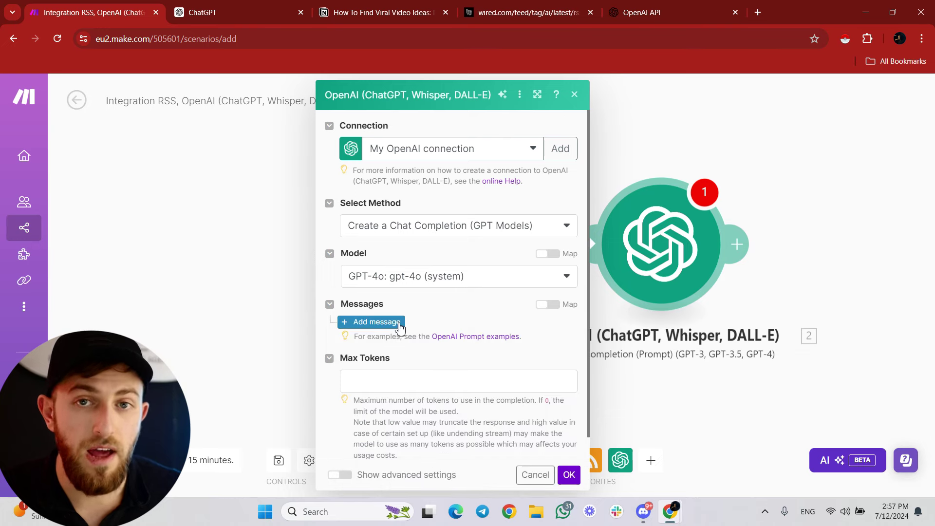
{"action": "left_click", "coordinate": [399, 322]}
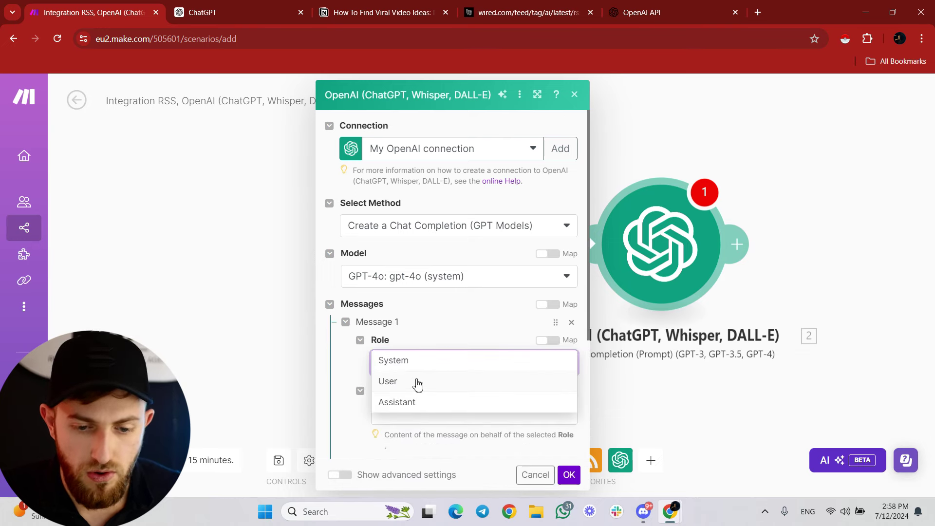
{"action": "left_click", "coordinate": [418, 382]}
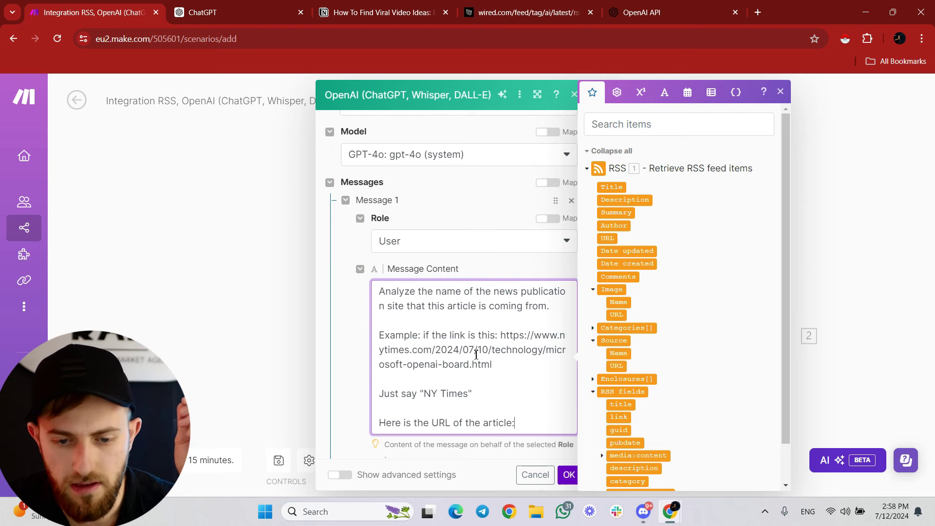
Review the pasted prompt and Max Tokens, then confirm the OpenAI module settings.
{"action": "double_click", "coordinate": [515, 348]}
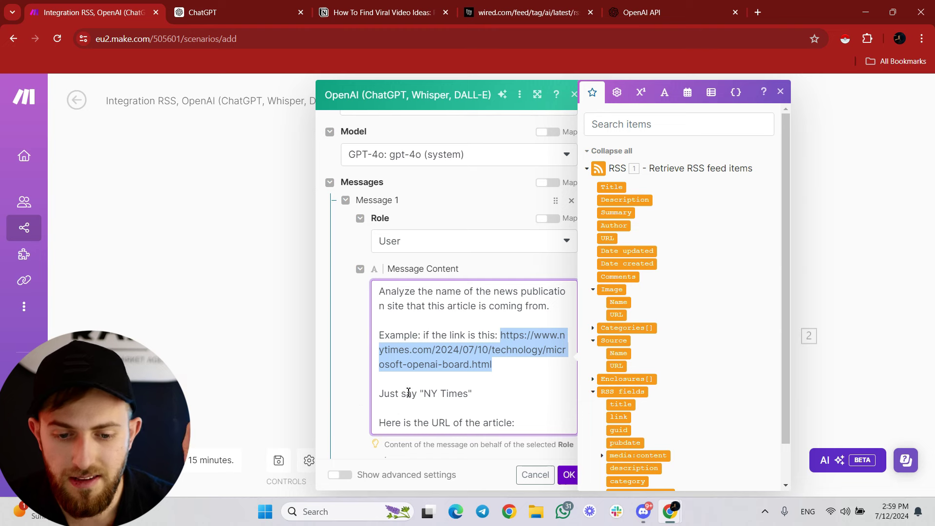
{"action": "left_click_drag", "start_coordinate": [421, 394], "coordinate": [379, 378]}
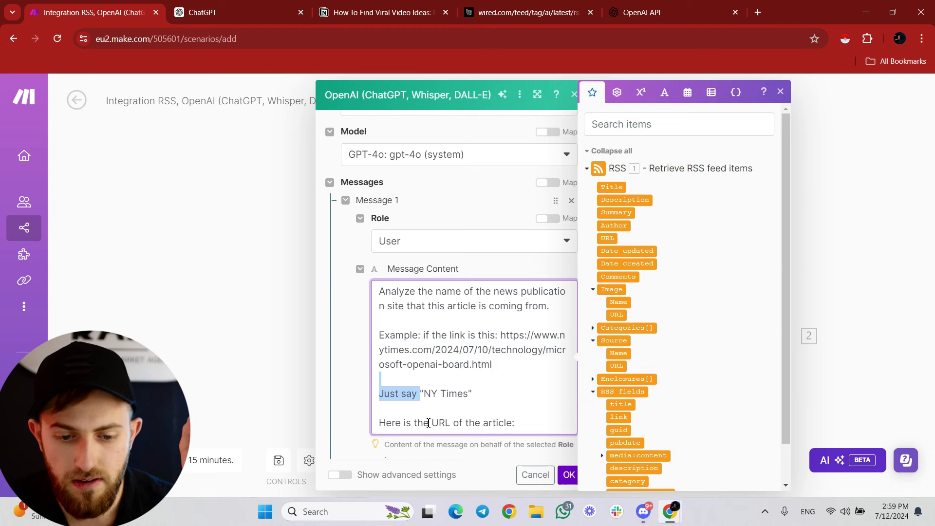
{"action": "scroll", "coordinate": [389, 380], "scroll_direction": "down", "scroll_amount": 4}
{"action": "left_click", "coordinate": [354, 359]}
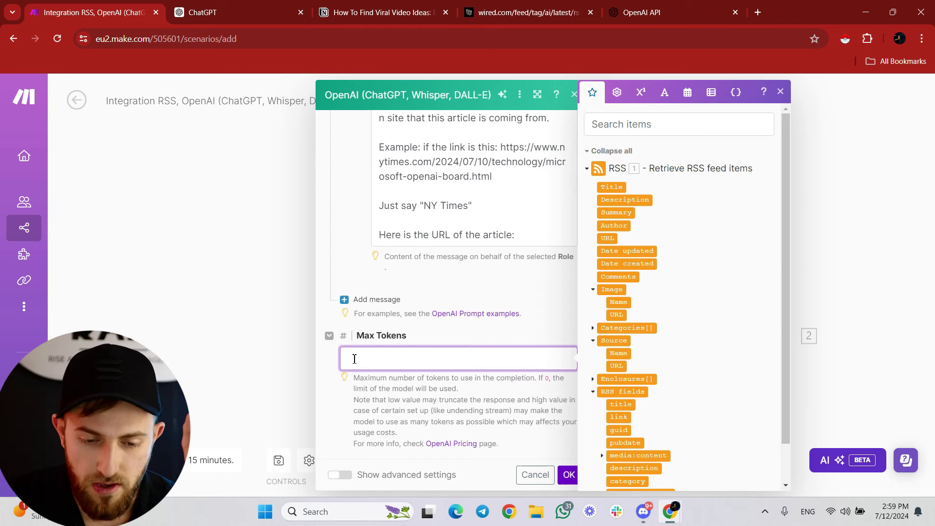
{"action": "left_click", "coordinate": [567, 475]}
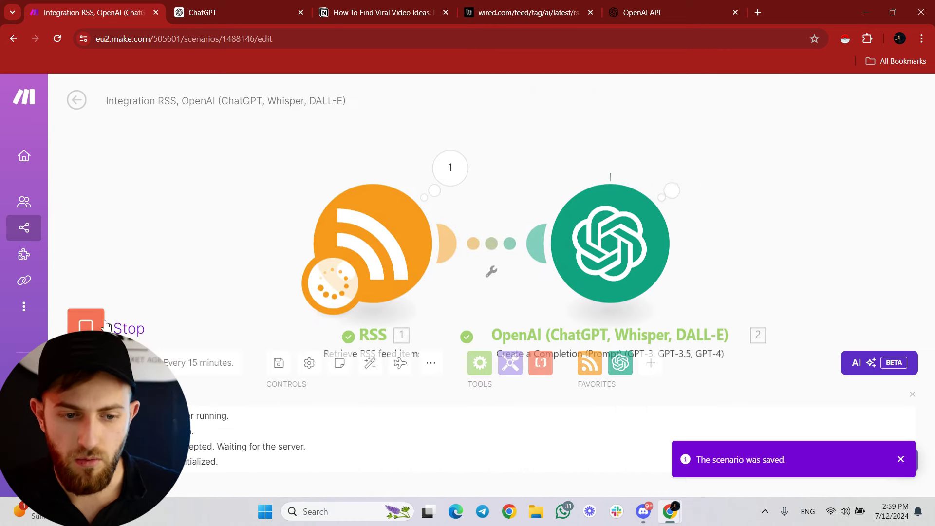
Map the RSS article URL after 'article:' in the OpenAI Message Content, confirm, and add a module after it.
{"action": "left_click", "coordinate": [660, 235]}
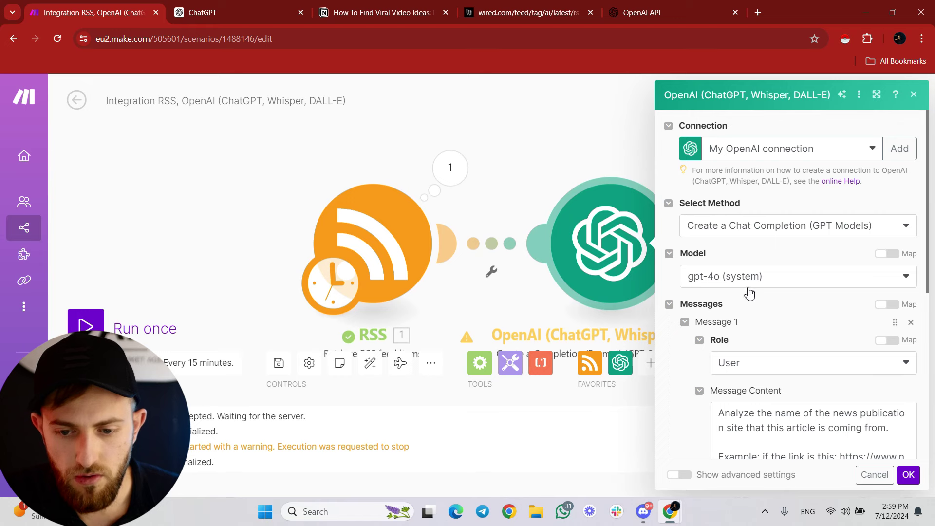
{"action": "scroll", "coordinate": [750, 292], "scroll_direction": "down", "scroll_amount": 5}
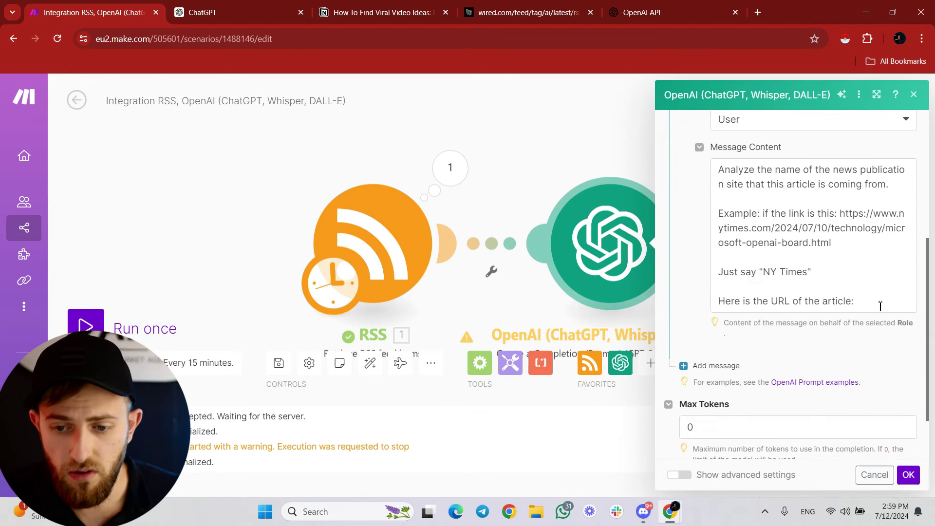
{"action": "left_click", "coordinate": [880, 306]}
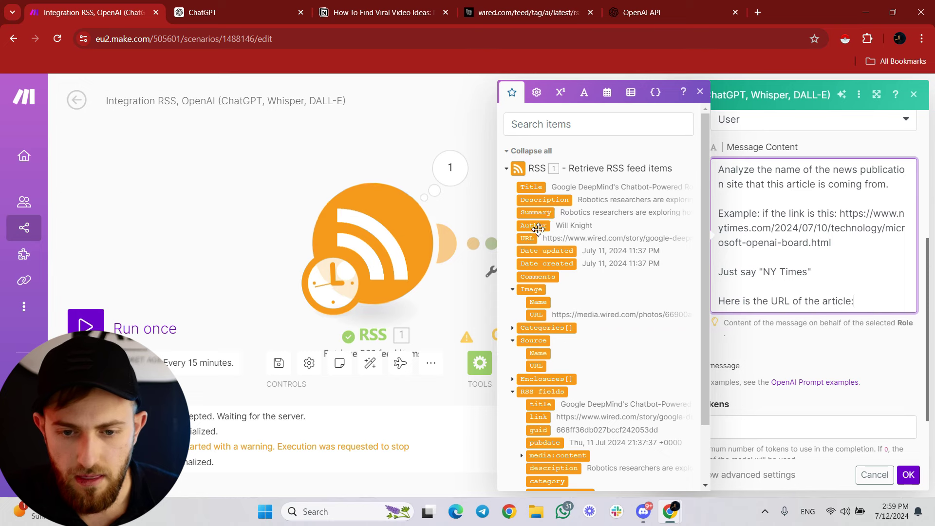
{"action": "left_click_drag", "start_coordinate": [527, 238], "coordinate": [873, 307]}
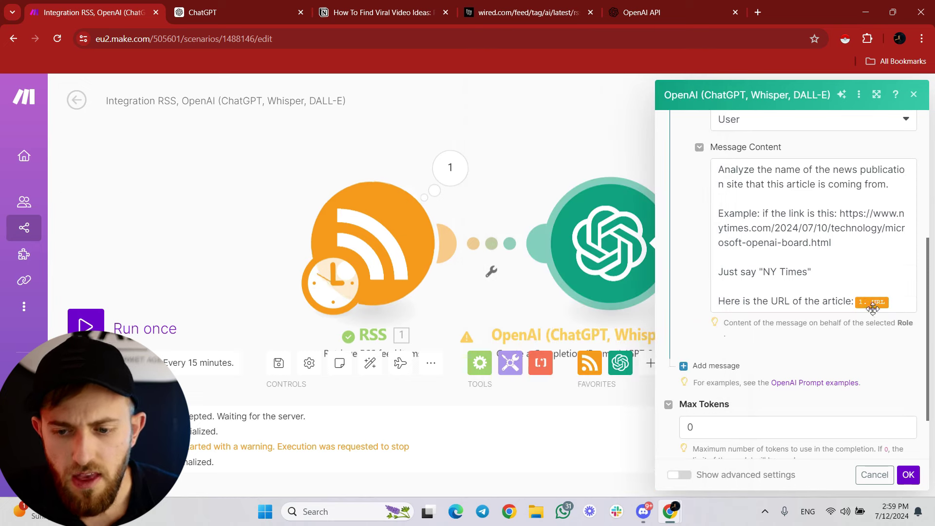
{"action": "scroll", "coordinate": [848, 404], "scroll_direction": "down", "scroll_amount": 2}
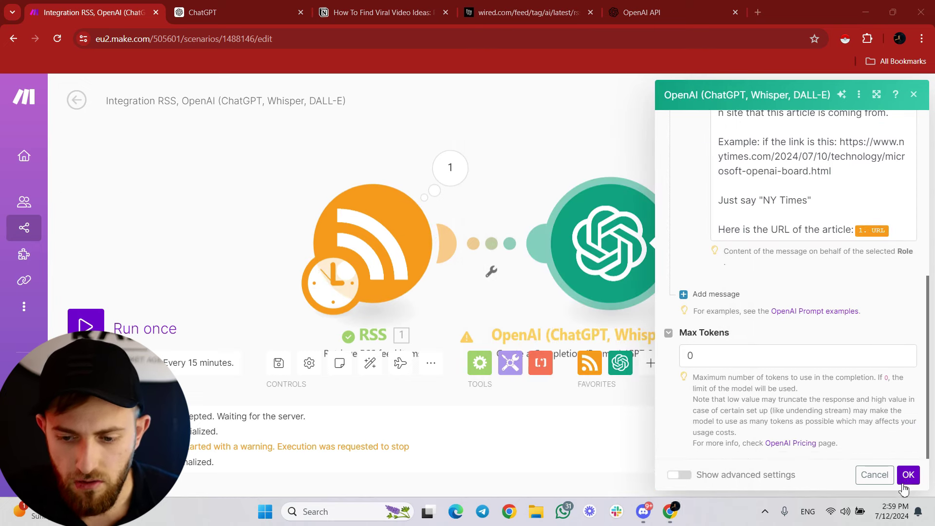
{"action": "left_click", "coordinate": [908, 475]}
{"action": "left_click", "coordinate": [503, 246]}
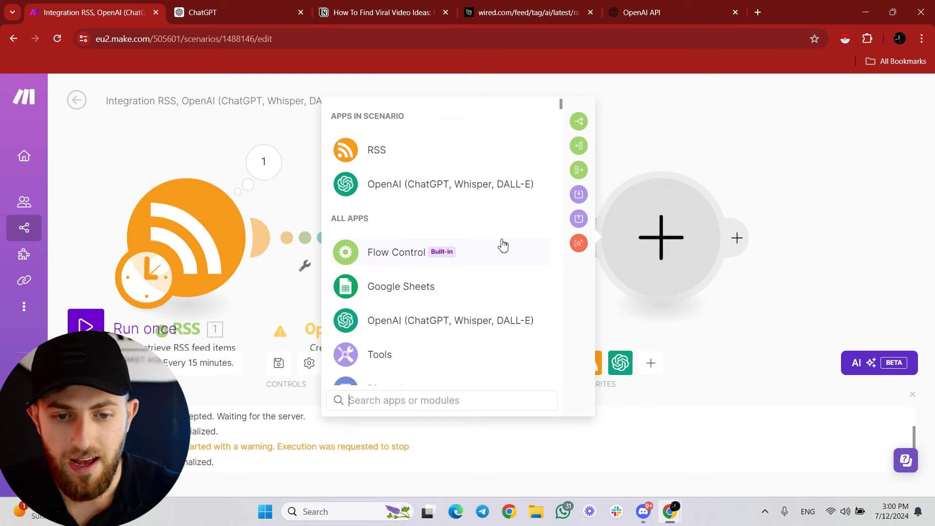
Add a second OpenAI completion module on gpt-4o with a User message holding the content-creator prompt.
{"action": "left_click", "coordinate": [482, 190]}
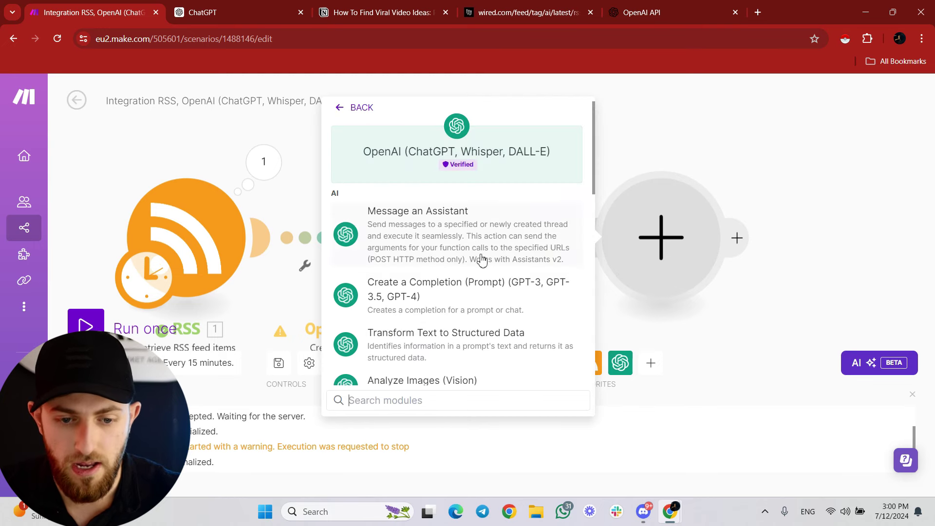
{"action": "left_click", "coordinate": [492, 292]}
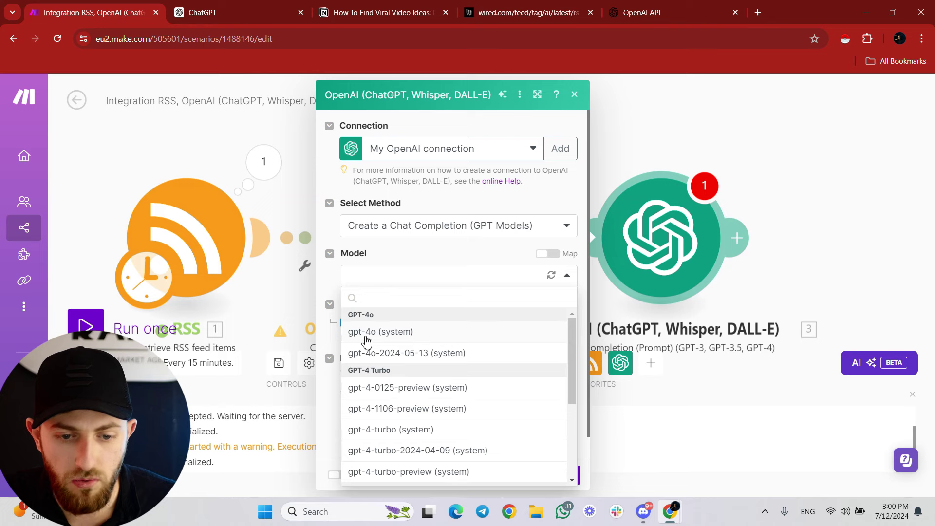
{"action": "left_click", "coordinate": [367, 336]}
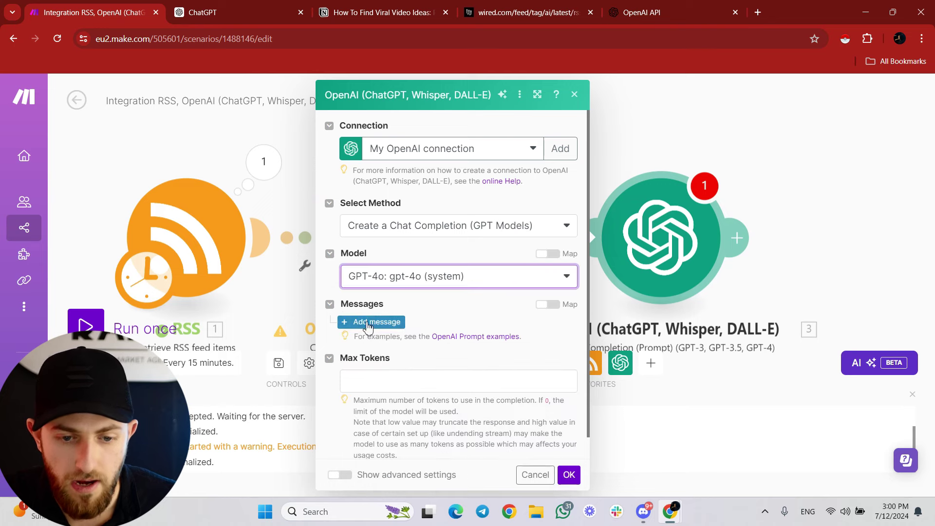
{"action": "left_click", "coordinate": [370, 322]}
{"action": "left_click", "coordinate": [400, 359]}
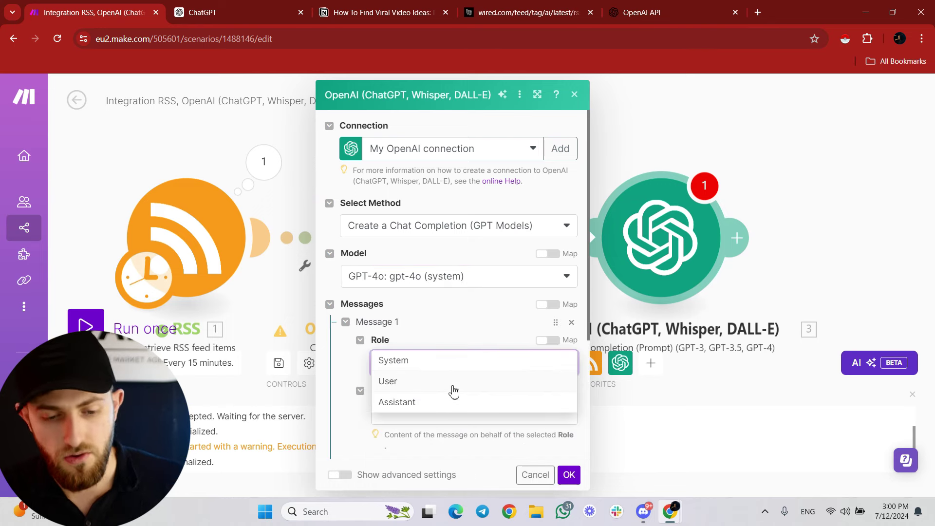
{"action": "left_click", "coordinate": [453, 385]}
{"action": "left_click", "coordinate": [439, 417]}
{"action": "key", "text": "ctrl+v"}
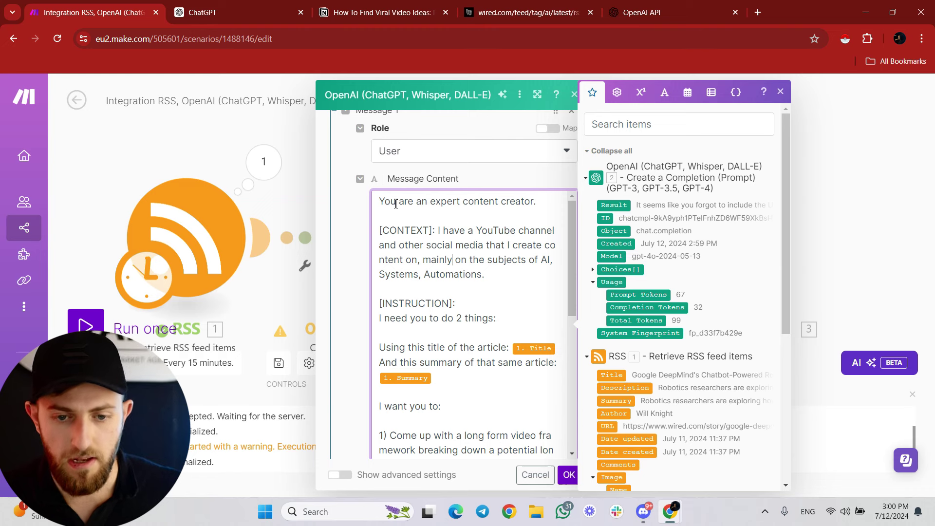
Replace the prompt's Title and Summary placeholders with the mapped RSS Title and Summary.
{"action": "scroll", "coordinate": [421, 288], "scroll_direction": "up", "scroll_amount": 1}
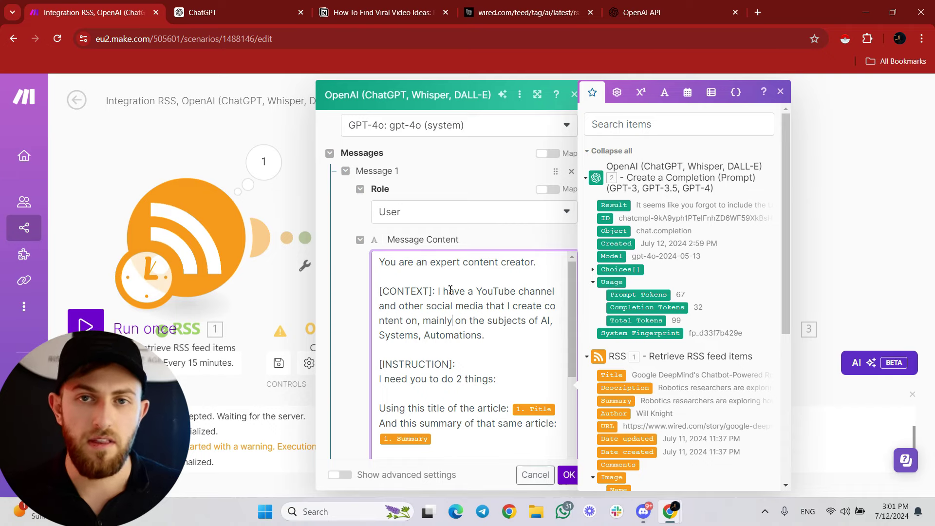
{"action": "key", "text": "ctrl+plus"}
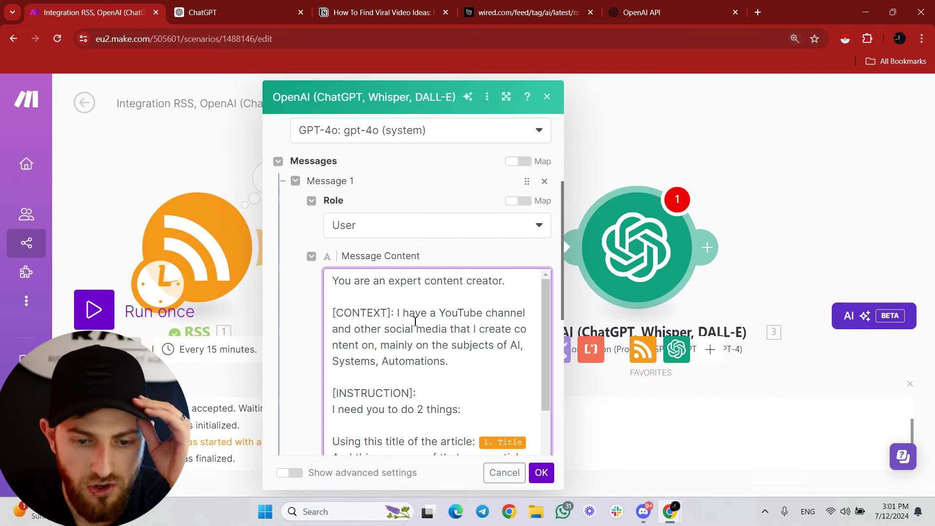
{"action": "scroll", "coordinate": [417, 325], "scroll_direction": "down", "scroll_amount": 2}
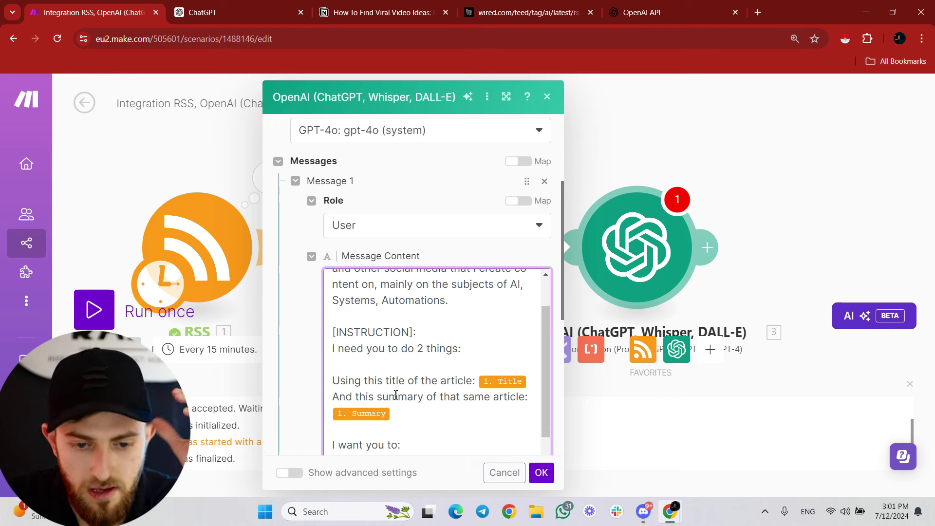
{"action": "left_click", "coordinate": [524, 382]}
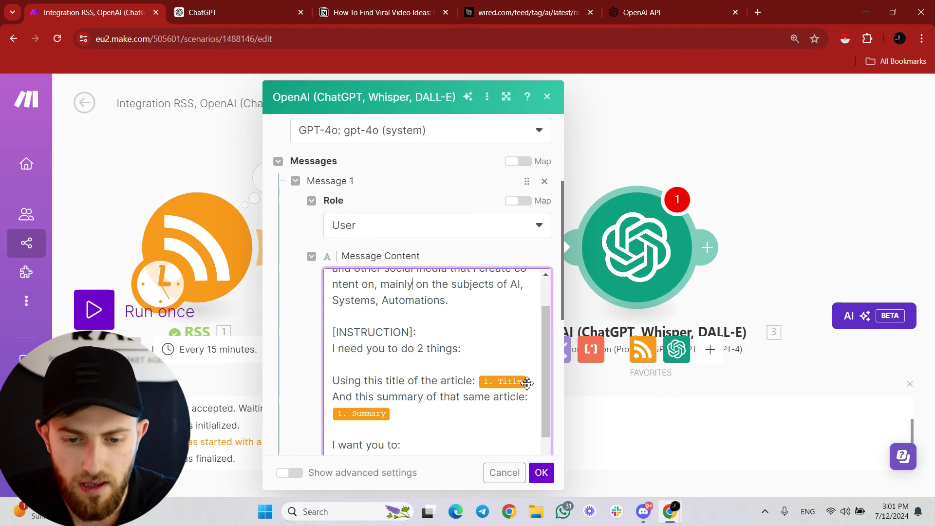
{"action": "key", "text": "BackSpace"}
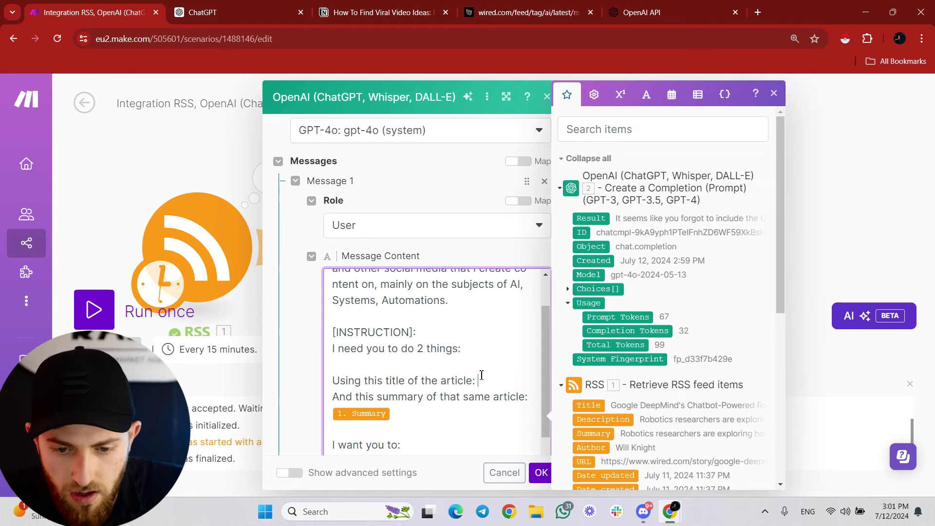
{"action": "scroll", "coordinate": [582, 406], "scroll_direction": "down", "scroll_amount": 3}
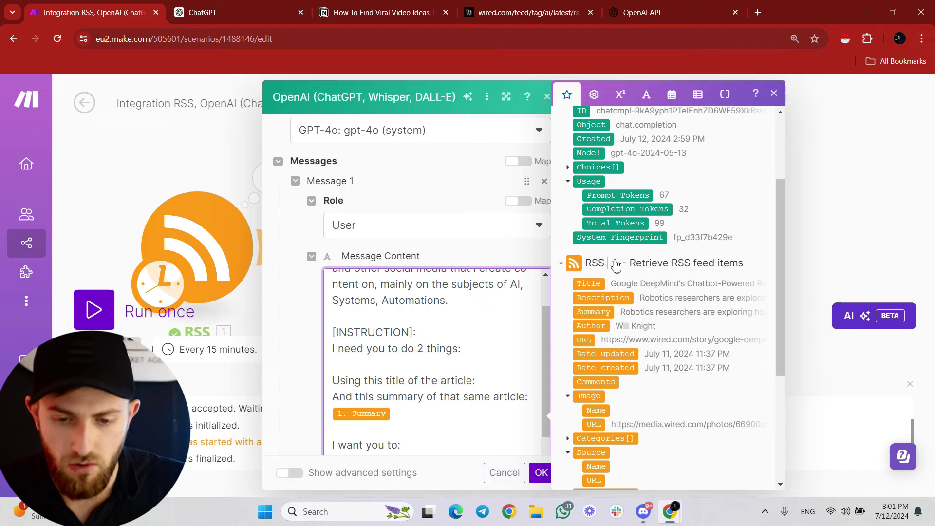
{"action": "left_click_drag", "start_coordinate": [598, 283], "coordinate": [171, 200]}
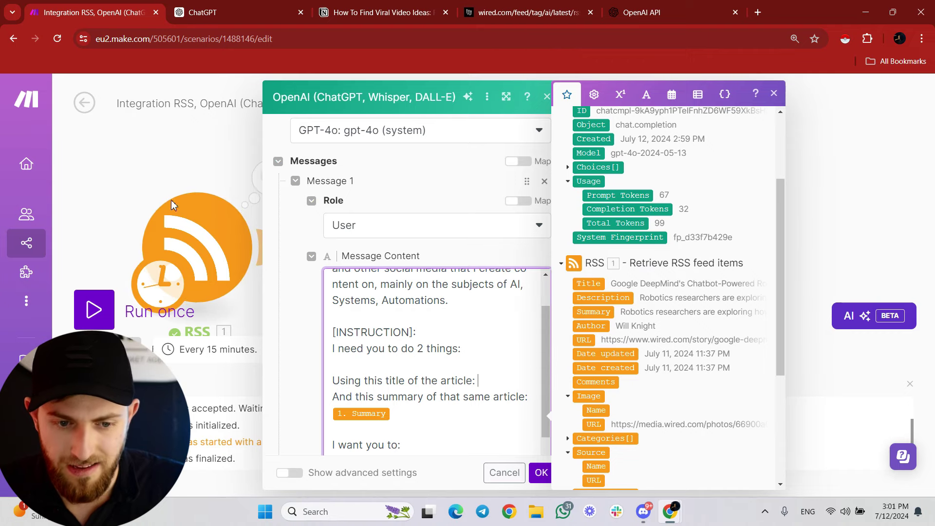
{"action": "left_click", "coordinate": [592, 287]}
{"action": "left_click", "coordinate": [397, 417]}
{"action": "key", "text": "BackSpace"}
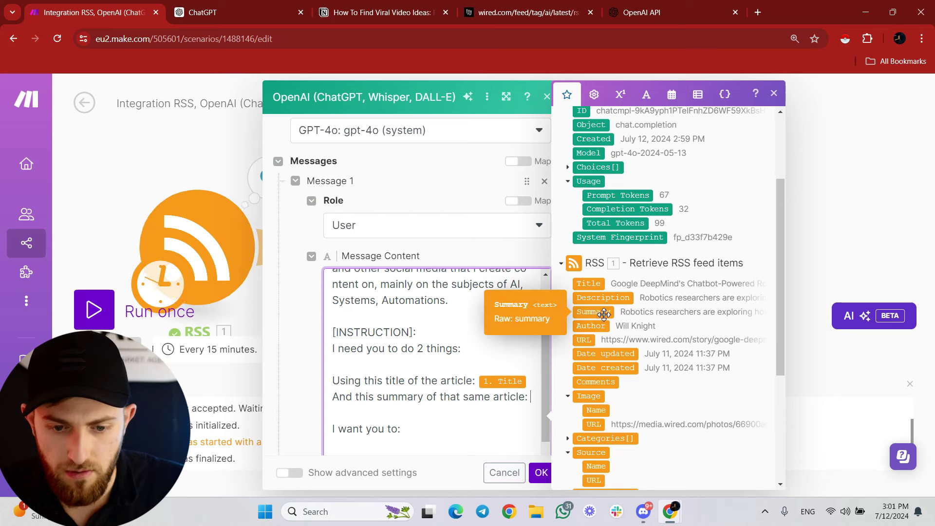
{"action": "left_click", "coordinate": [593, 314]}
Check the remaining settings and Max Tokens, then save the OpenAI module.
{"action": "scroll", "coordinate": [407, 406], "scroll_direction": "down", "scroll_amount": 1}
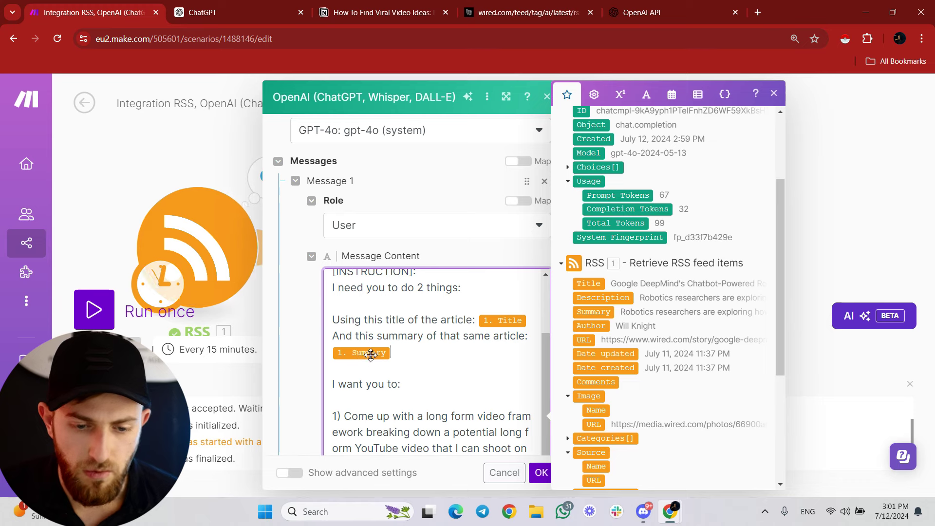
{"action": "scroll", "coordinate": [351, 390], "scroll_direction": "down", "scroll_amount": 1}
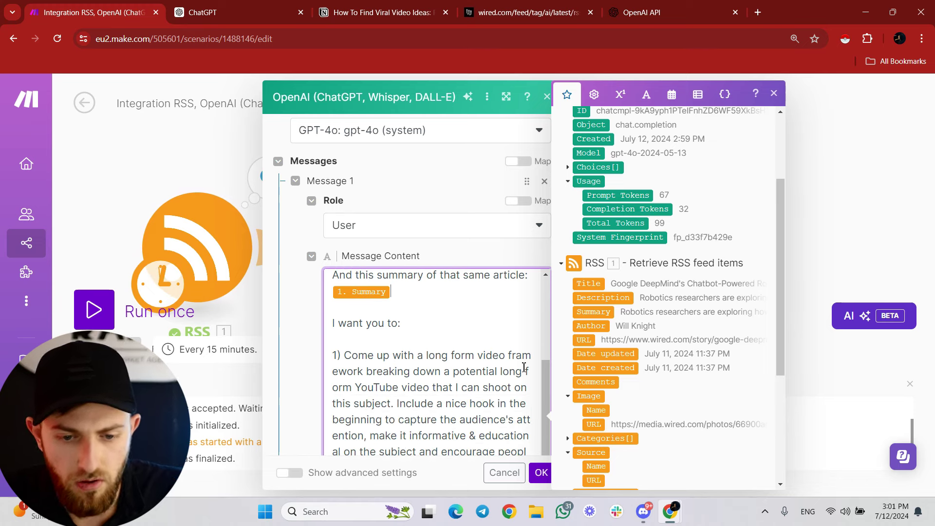
{"action": "scroll", "coordinate": [524, 366], "scroll_direction": "down", "scroll_amount": 1}
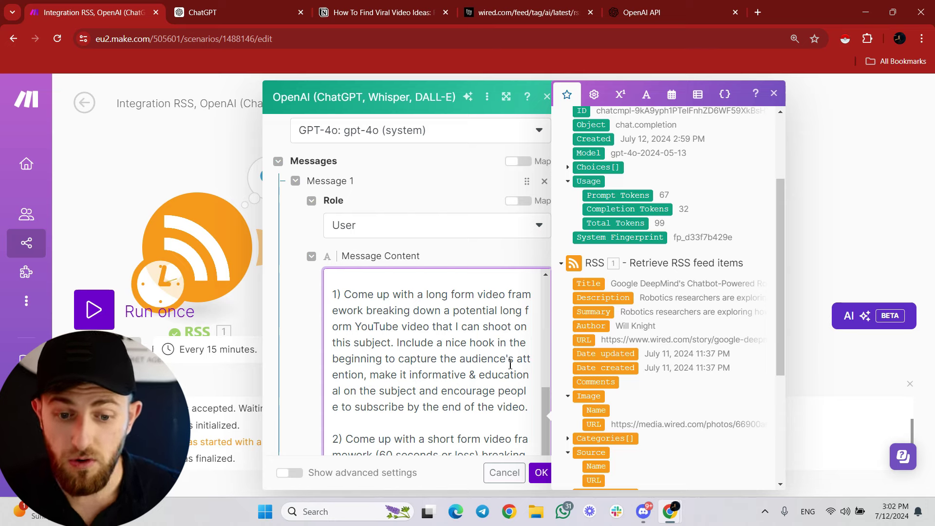
{"action": "scroll", "coordinate": [506, 358], "scroll_direction": "down", "scroll_amount": 1}
{"action": "scroll", "coordinate": [504, 355], "scroll_direction": "down", "scroll_amount": 1}
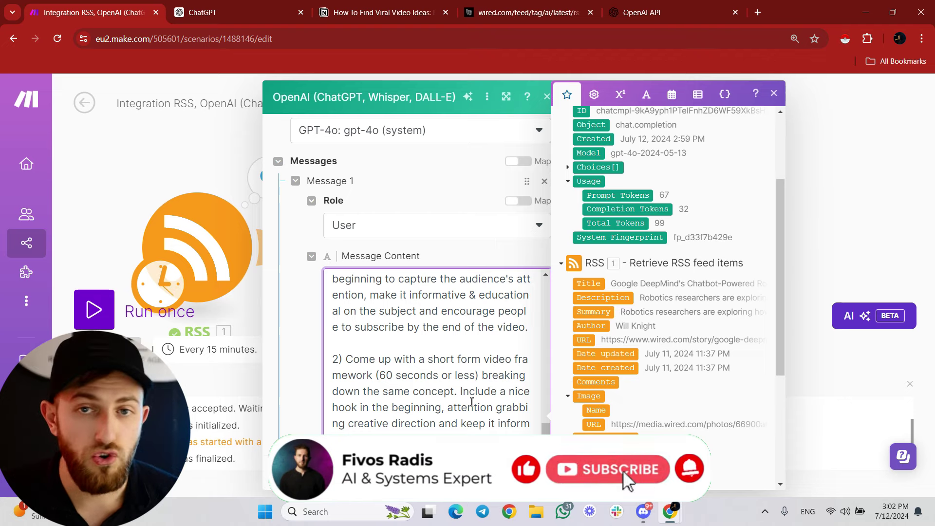
{"action": "scroll", "coordinate": [458, 352], "scroll_direction": "down", "scroll_amount": 5}
{"action": "left_click", "coordinate": [479, 425]}
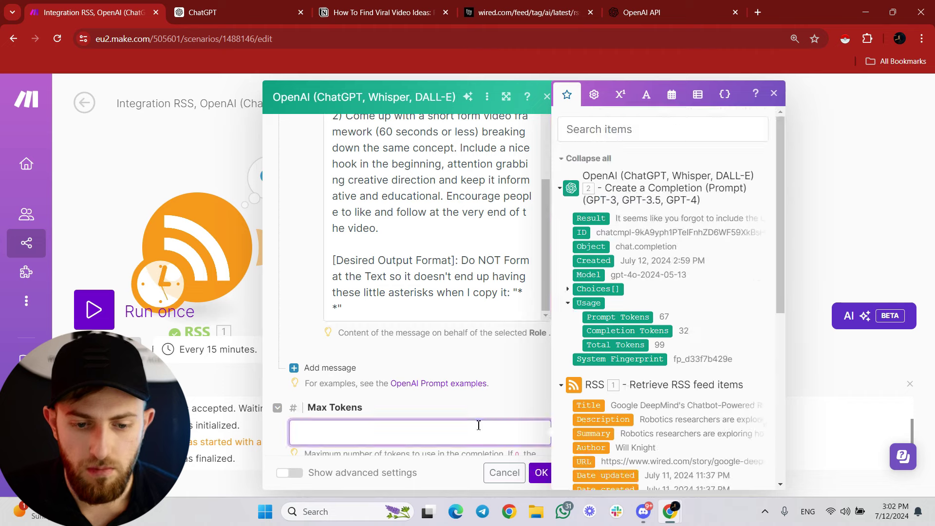
{"action": "left_click", "coordinate": [540, 472]}
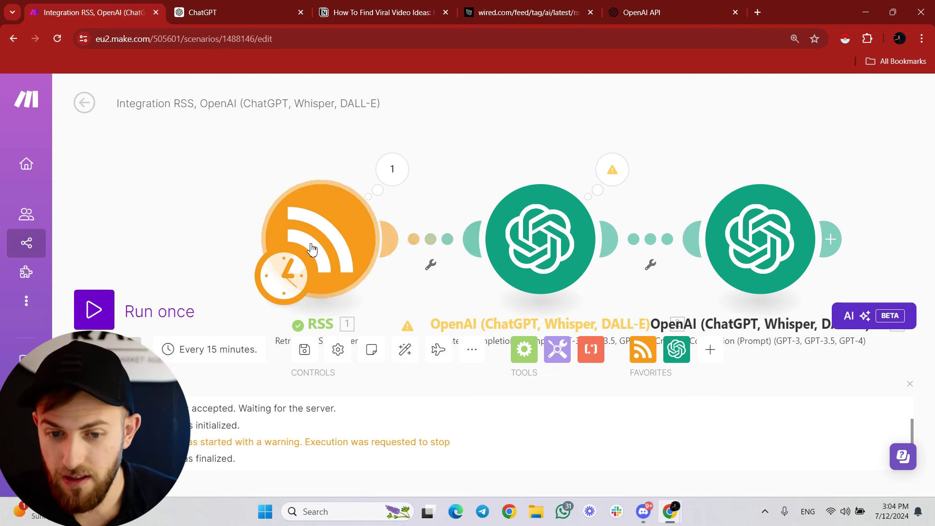
Add a filter labelled Title Or Description Contain "AI" with a first rule: Title contains A.I.
{"action": "left_click", "coordinate": [436, 240]}
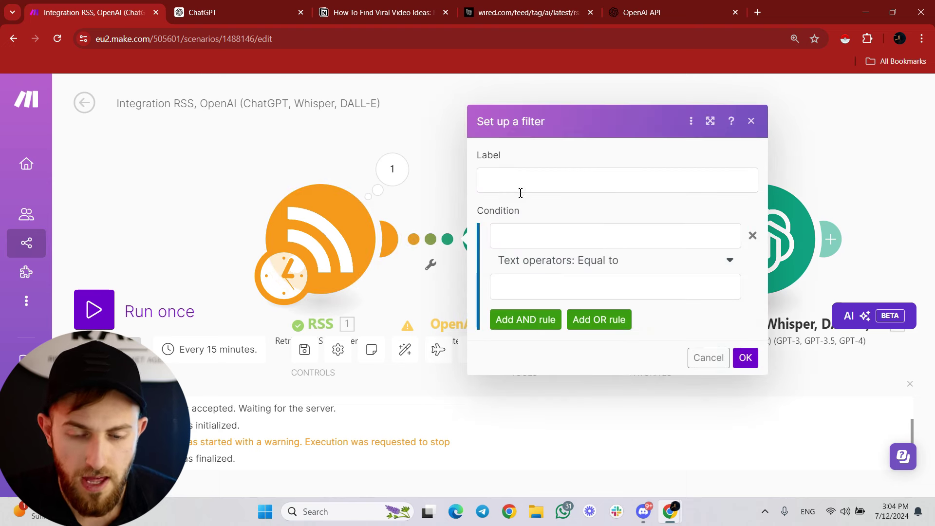
{"action": "type", "text": "Ti"}
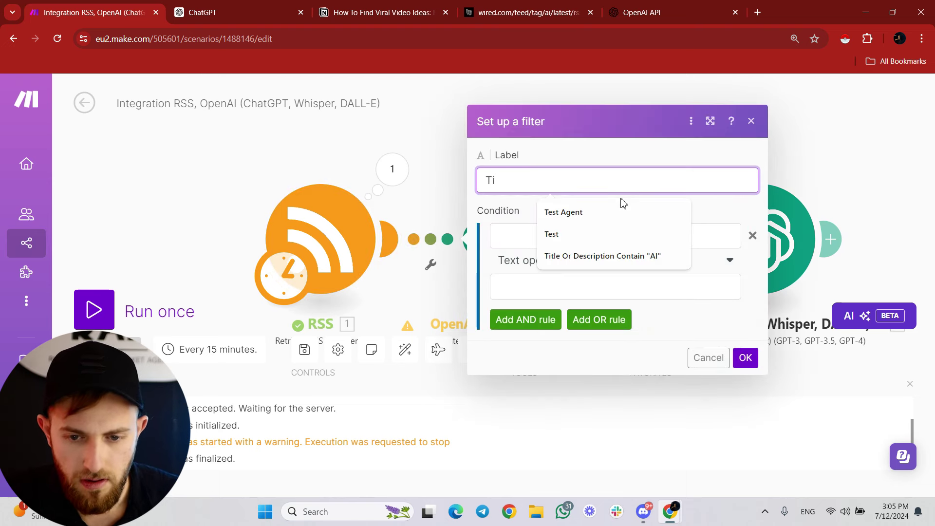
{"action": "type", "text": "tle"}
{"action": "left_click", "coordinate": [625, 218]}
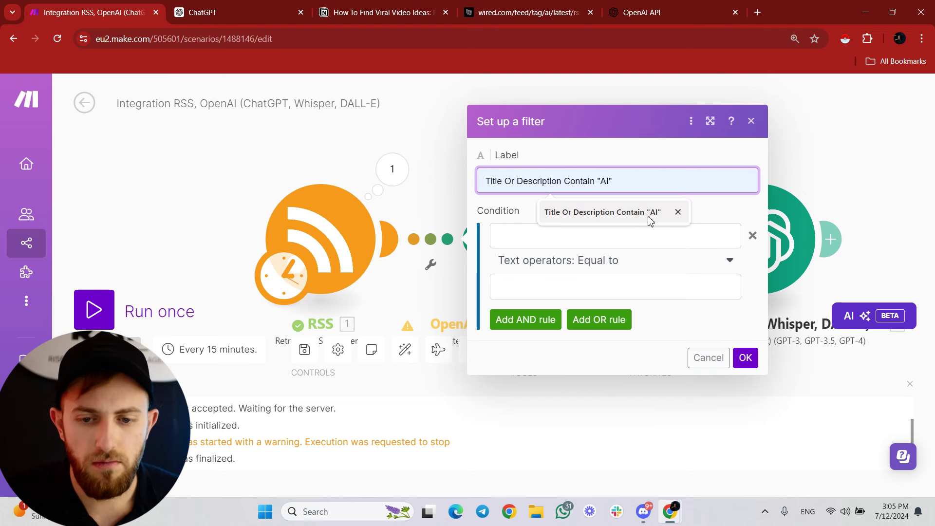
{"action": "left_click", "coordinate": [535, 225]}
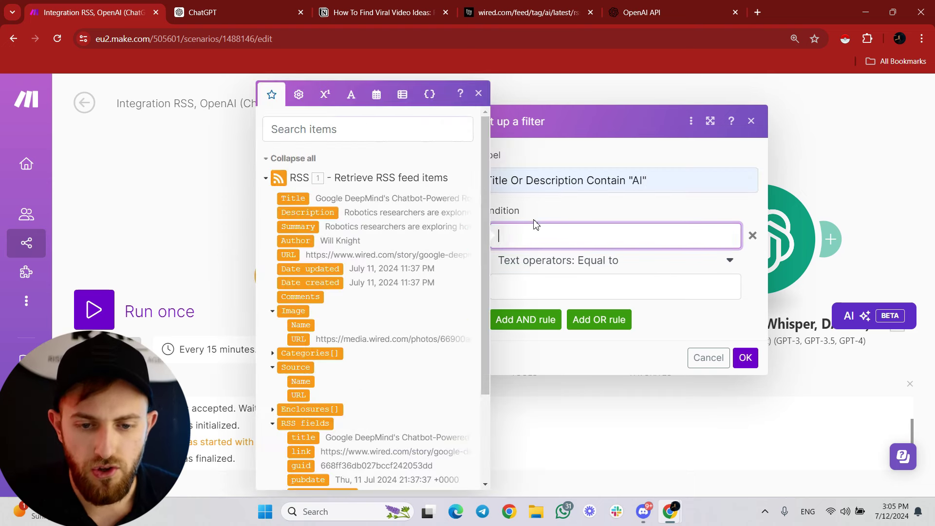
{"action": "left_click", "coordinate": [294, 199]}
{"action": "left_click", "coordinate": [560, 261]}
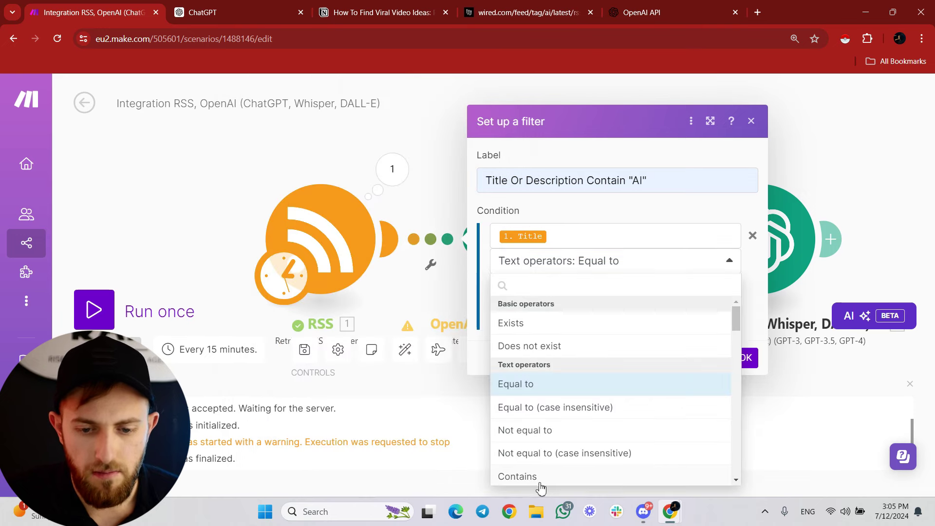
{"action": "left_click", "coordinate": [541, 480]}
{"action": "left_click", "coordinate": [564, 290]}
{"action": "type", "text": "A"}
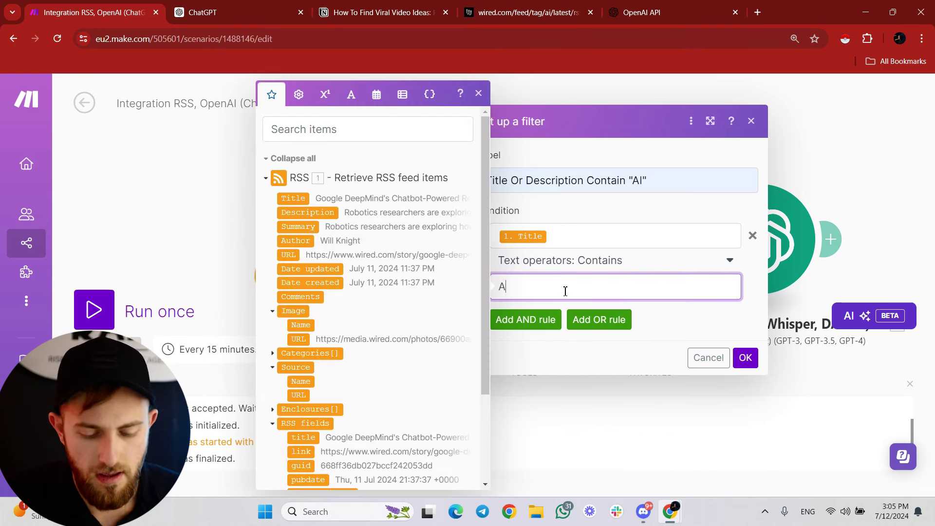
{"action": "type", "text": ".I."}
Add an OR rule: Description contains A.I.
{"action": "left_click", "coordinate": [599, 319]}
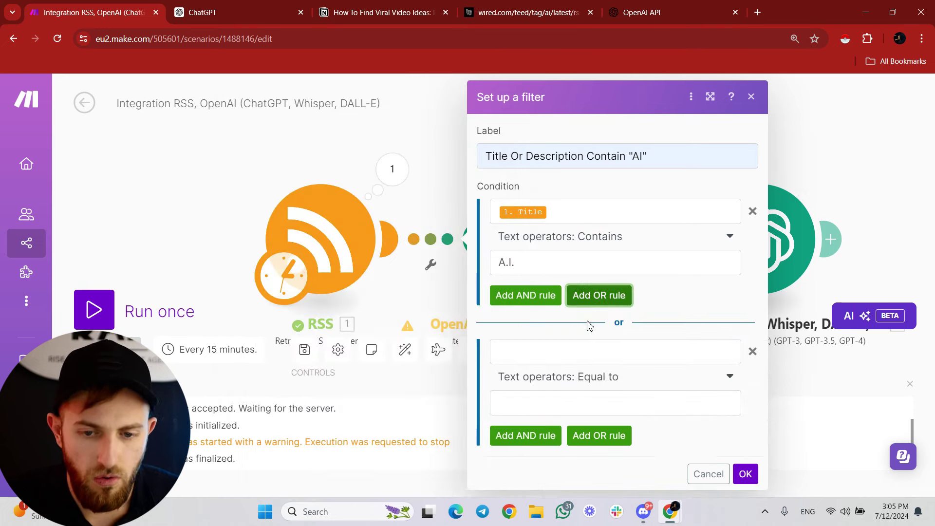
{"action": "left_click", "coordinate": [594, 351]}
{"action": "left_click", "coordinate": [313, 213]}
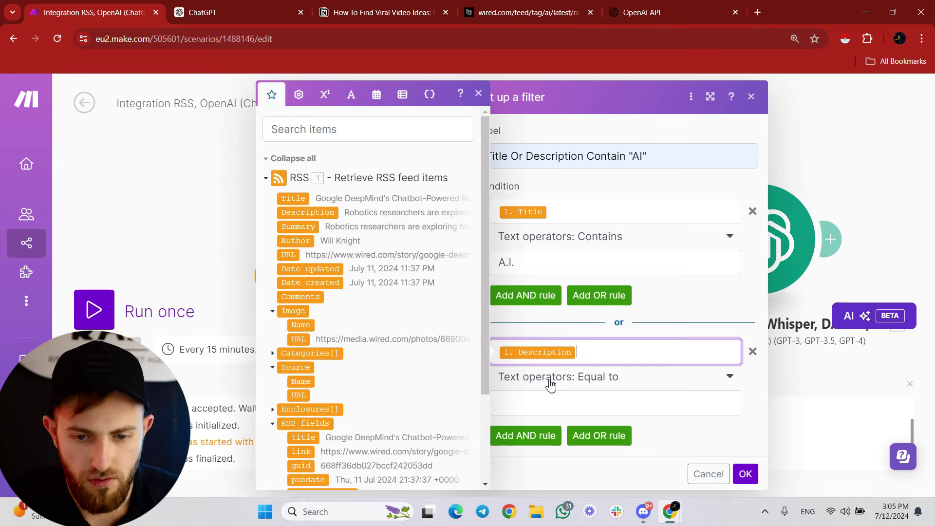
{"action": "left_click", "coordinate": [565, 384]}
{"action": "scroll", "coordinate": [589, 336], "scroll_direction": "down", "scroll_amount": 3}
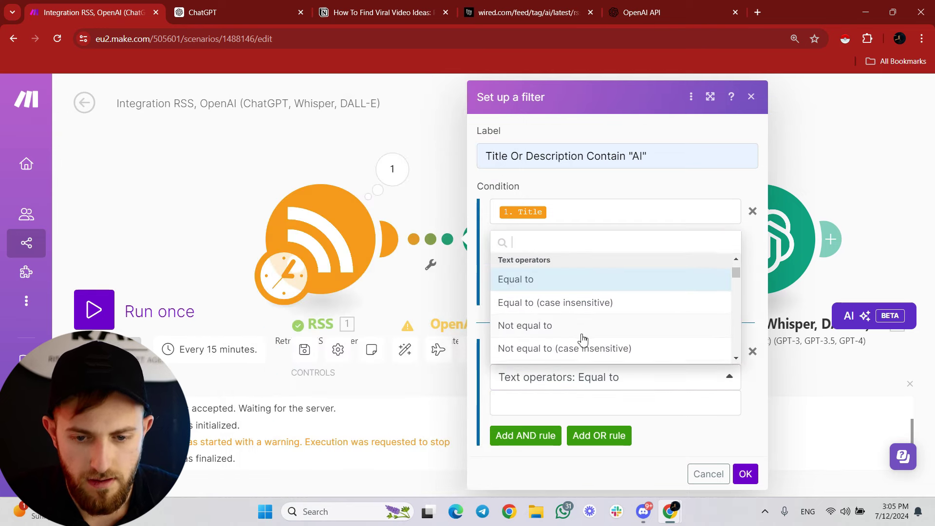
{"action": "left_click", "coordinate": [559, 315]}
{"action": "left_click", "coordinate": [576, 404]}
{"action": "type", "text": "A"}
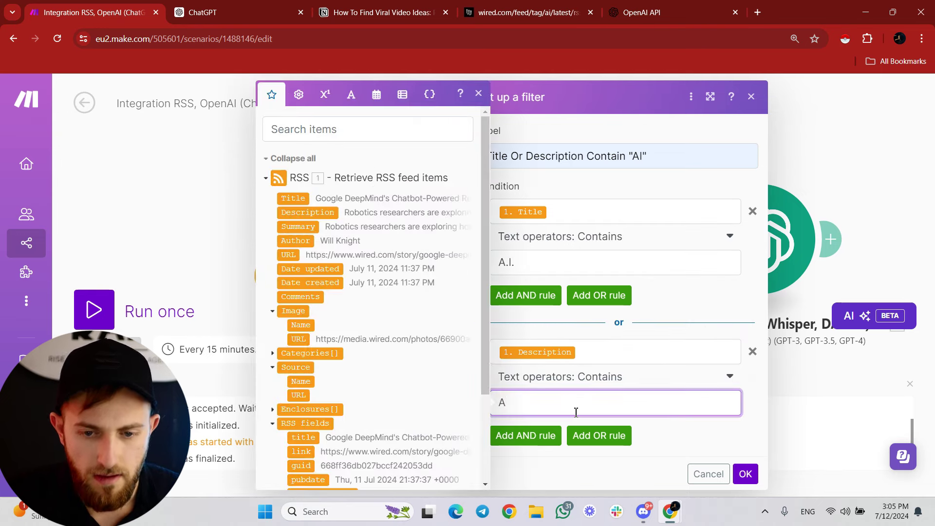
{"action": "type", "text": ".I."}
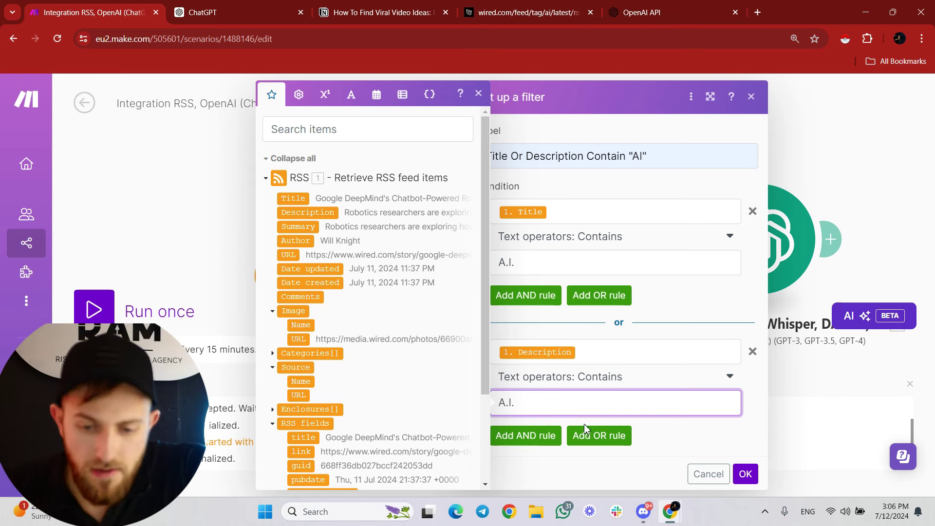
Add an OR rule: Title contains Artificial Intelligence.
{"action": "left_click", "coordinate": [601, 441]}
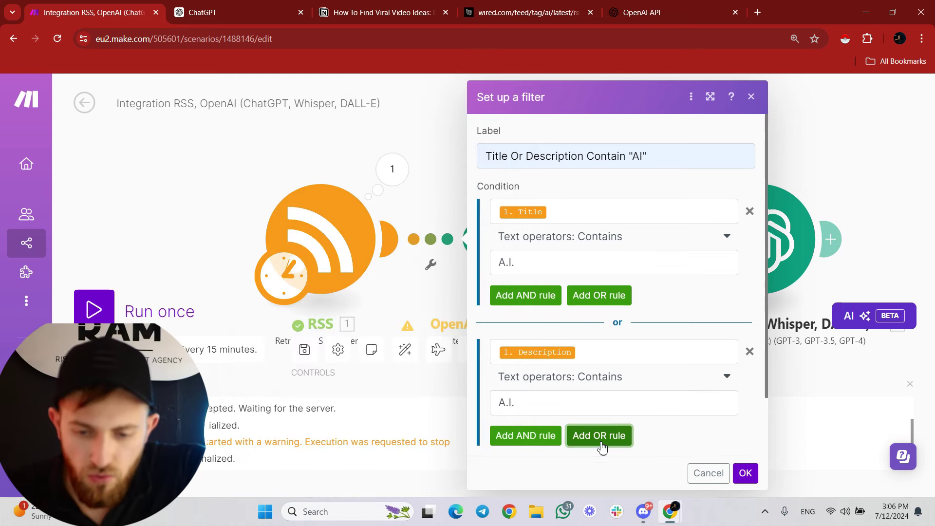
{"action": "left_click", "coordinate": [597, 351]}
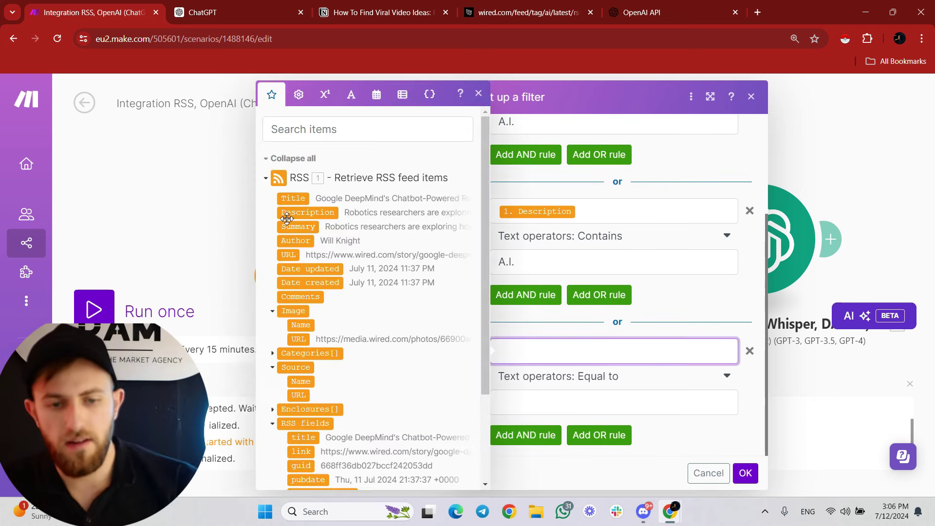
{"action": "left_click", "coordinate": [293, 198]}
{"action": "left_click", "coordinate": [575, 376]}
{"action": "left_click", "coordinate": [553, 313]}
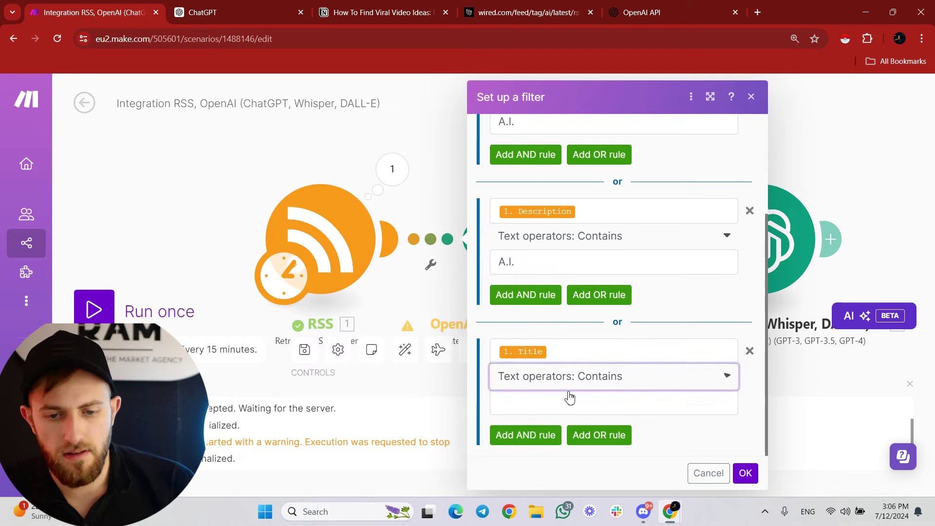
{"action": "left_click", "coordinate": [553, 405]}
{"action": "type", "text": "Artificial Intelligence"}
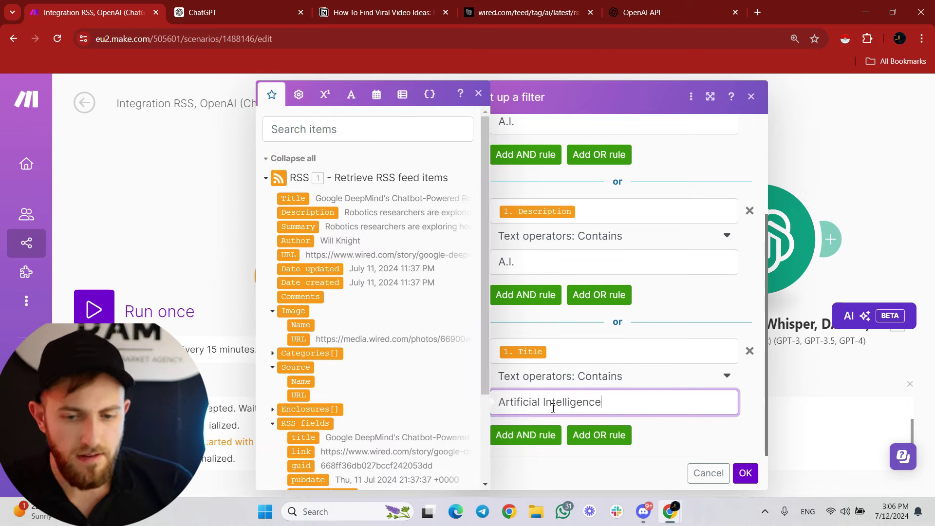
Add a fourth OR Contains rule on Description for Artificial Intelligence and save the filter.
{"action": "left_click", "coordinate": [590, 436]}
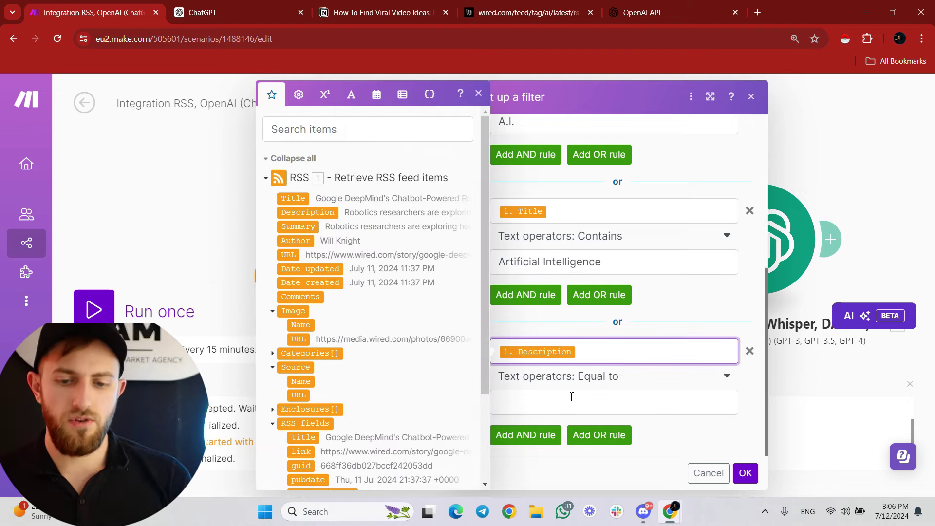
{"action": "left_click", "coordinate": [571, 397]}
{"action": "left_click", "coordinate": [602, 381]}
{"action": "scroll", "coordinate": [577, 312], "scroll_direction": "down", "scroll_amount": 2}
{"action": "left_click", "coordinate": [566, 312]}
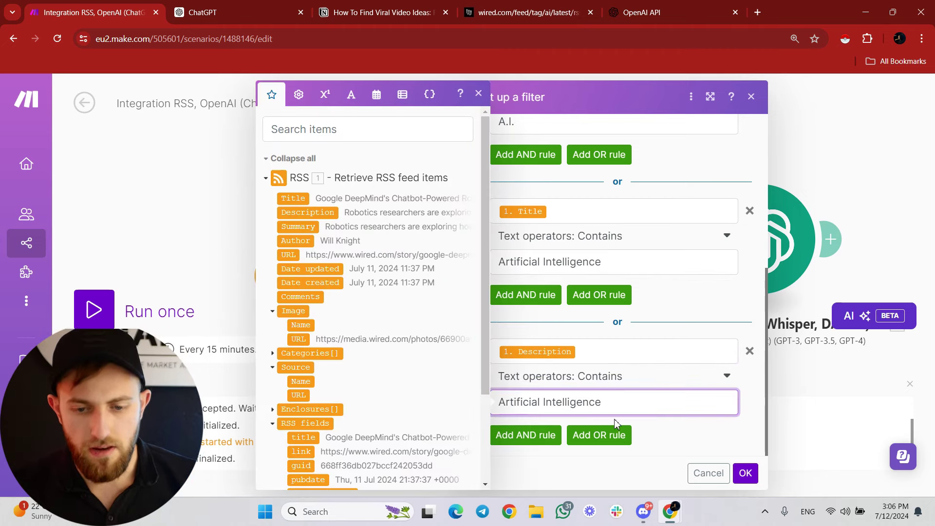
{"action": "left_click", "coordinate": [745, 472]}
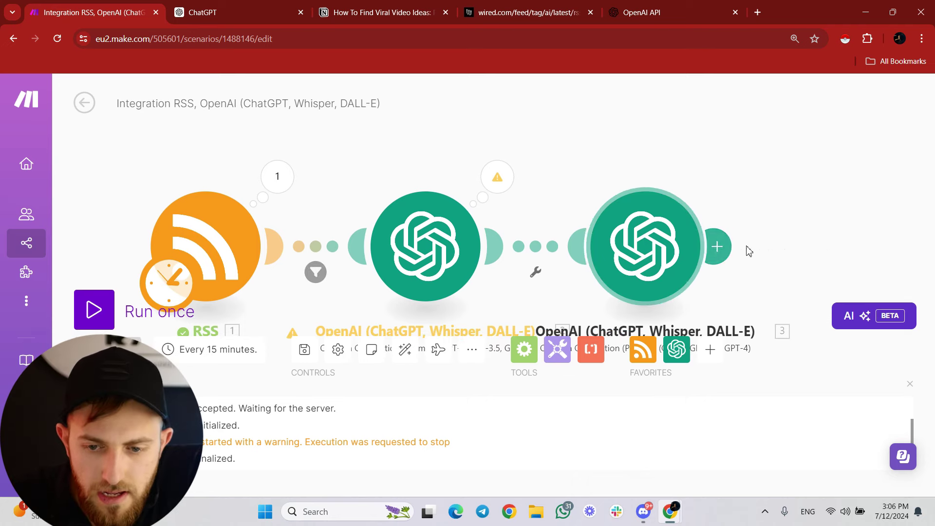
Append a Google Docs module using the Create a Document from a Template action.
{"action": "left_click", "coordinate": [714, 249]}
{"action": "left_click", "coordinate": [720, 255]}
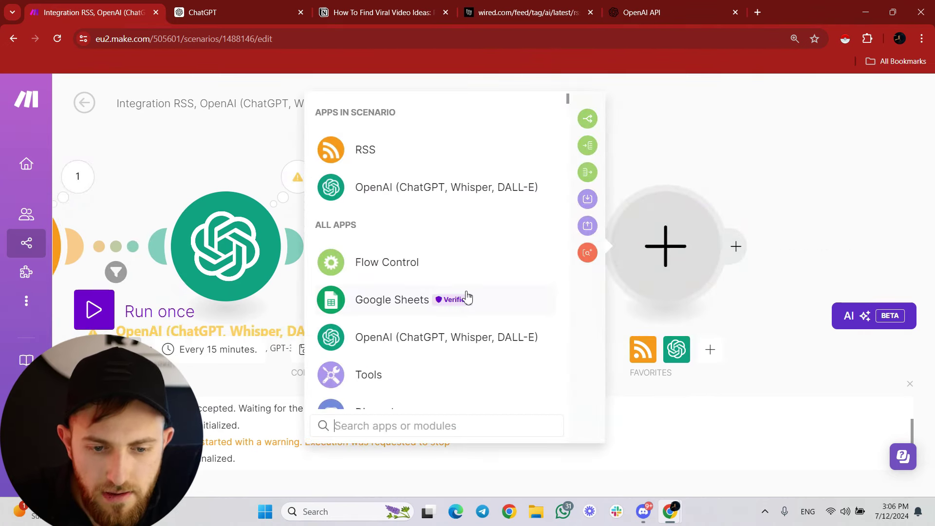
{"action": "left_click", "coordinate": [453, 272]}
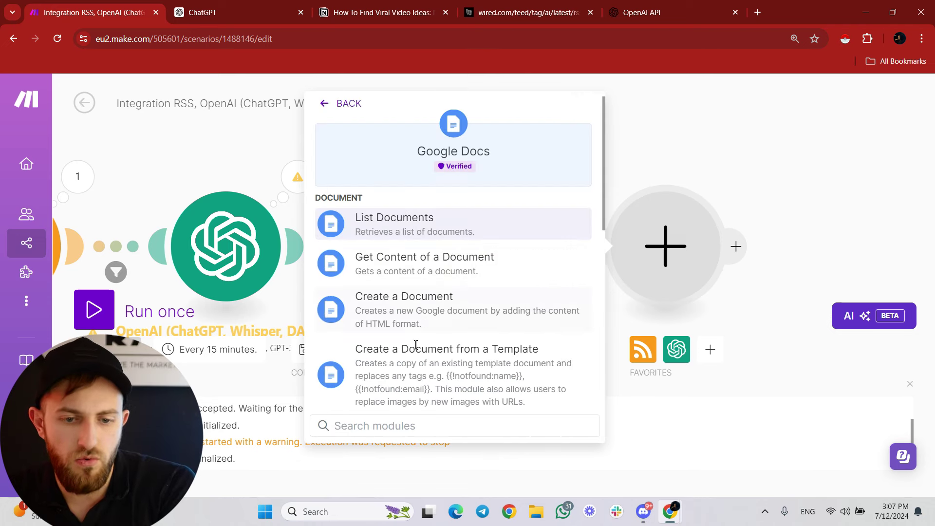
{"action": "left_click", "coordinate": [389, 364]}
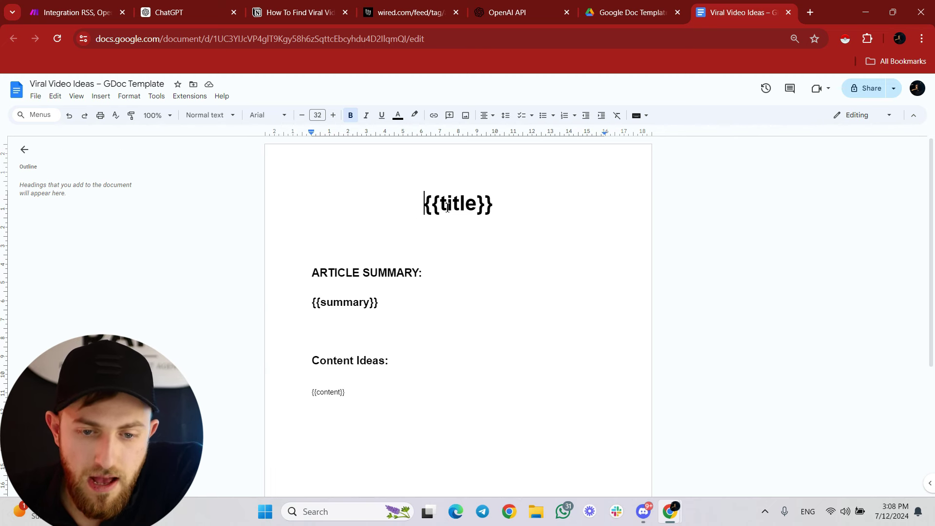
Review the template's {{title}}, {{summary}} and {{content}} tags, then return to the Make scenario.
{"action": "left_click_drag", "start_coordinate": [441, 204], "coordinate": [479, 201]}
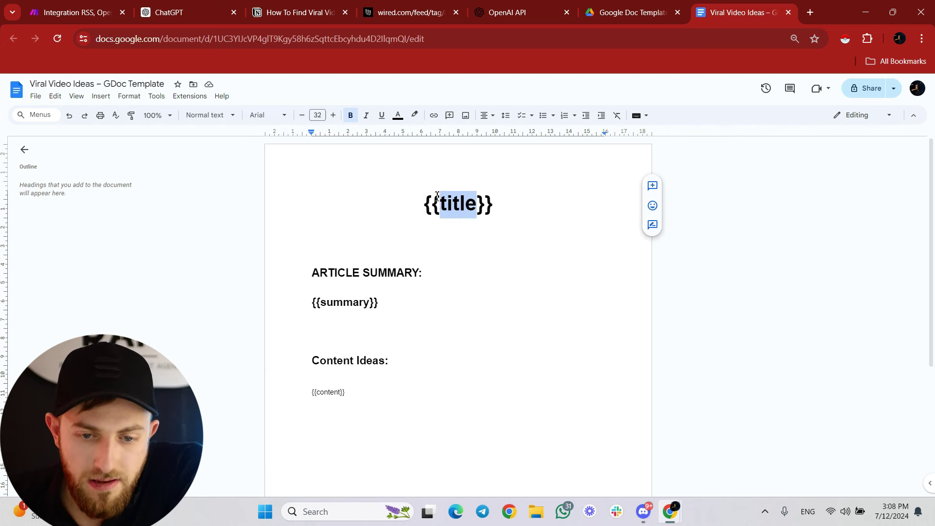
{"action": "left_click_drag", "start_coordinate": [313, 265], "coordinate": [424, 266]}
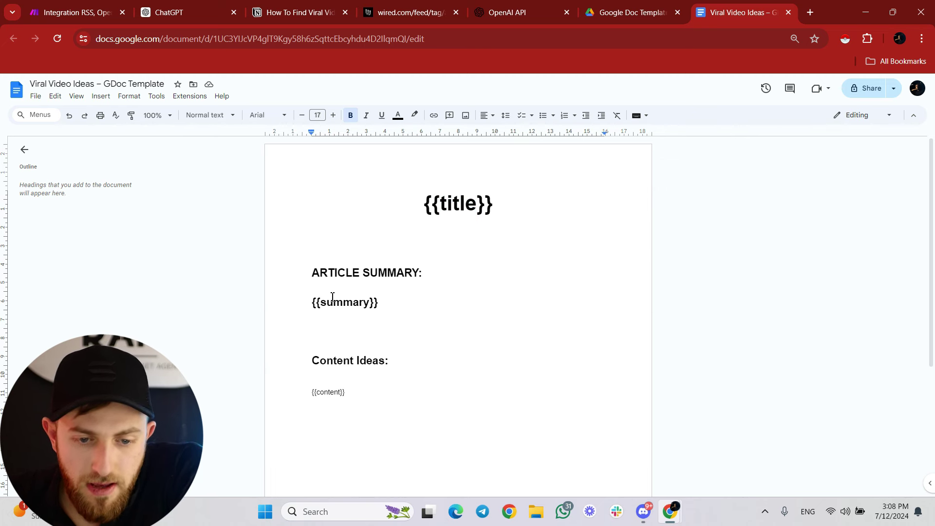
{"action": "left_click_drag", "start_coordinate": [320, 302], "coordinate": [369, 301]}
{"action": "left_click_drag", "start_coordinate": [312, 361], "coordinate": [396, 359]}
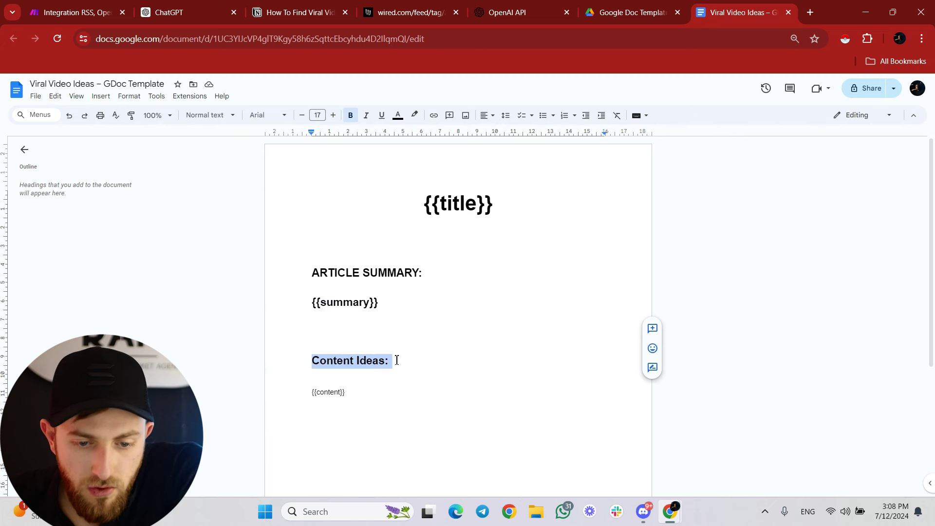
{"action": "left_click_drag", "start_coordinate": [316, 392], "coordinate": [340, 395]}
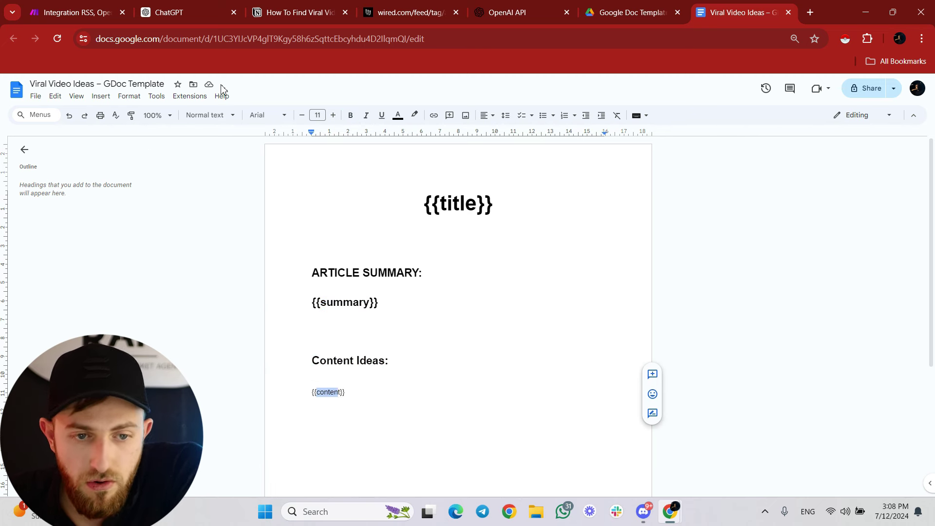
{"action": "left_click", "coordinate": [78, 12]}
{"action": "scroll", "coordinate": [355, 276], "scroll_direction": "down", "scroll_amount": 3}
{"action": "scroll", "coordinate": [354, 277], "scroll_direction": "up", "scroll_amount": 1}
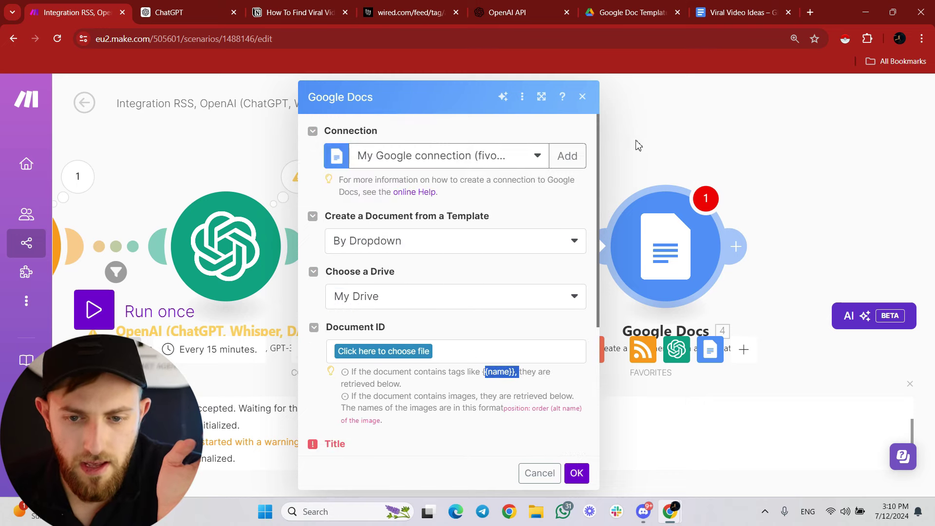
Switch back and forth between the Make scenario and the template document to compare them.
{"action": "left_click_drag", "start_coordinate": [636, 140], "coordinate": [740, 146]}
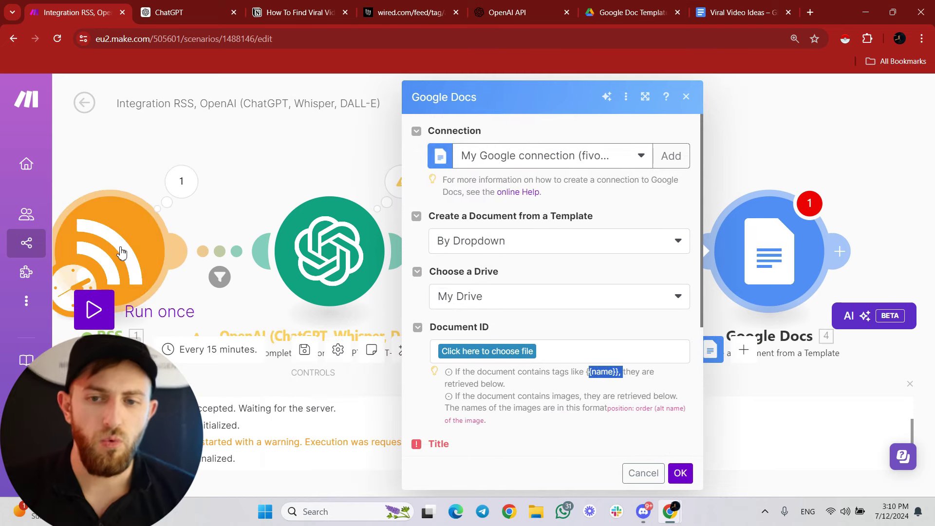
{"action": "key", "text": "ctrl+shift+Tab"}
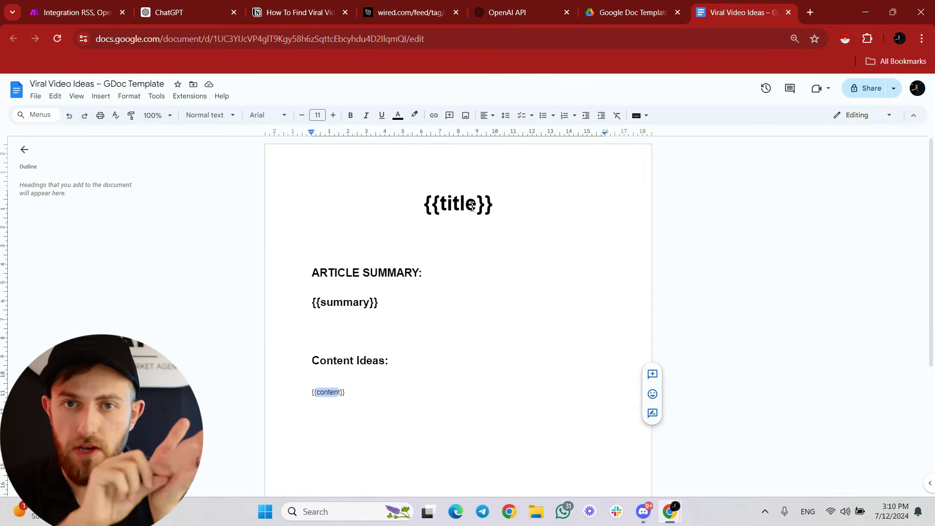
{"action": "key", "text": "ctrl+Tab"}
{"action": "left_click", "coordinate": [766, 4]}
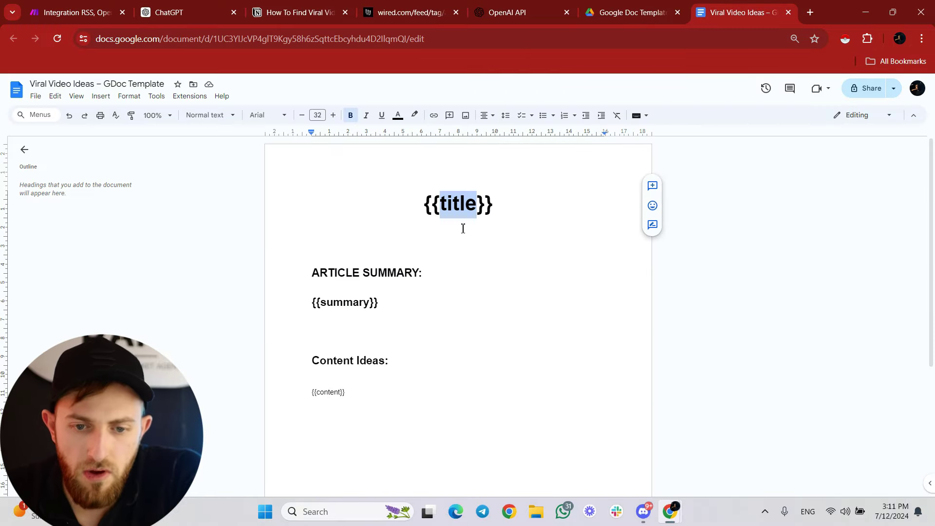
{"action": "key", "text": "Left"}
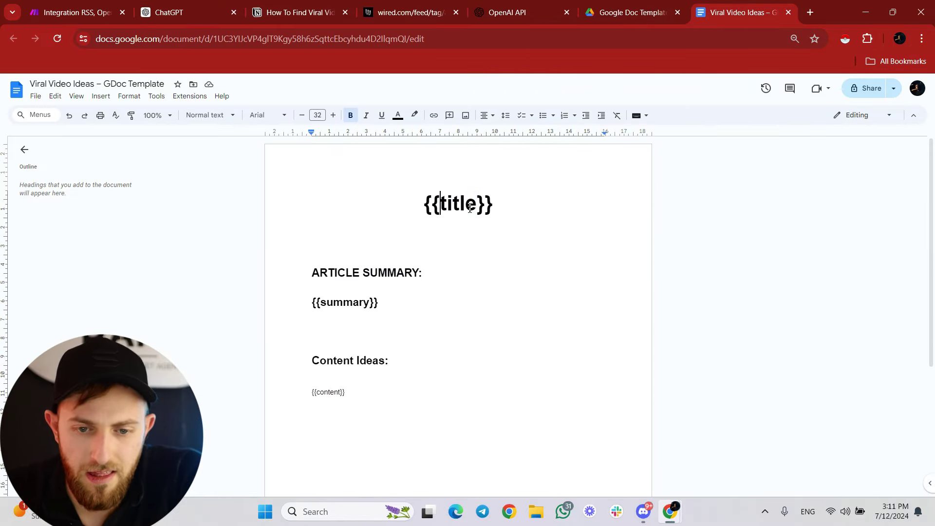
{"action": "left_click", "coordinate": [67, 5]}
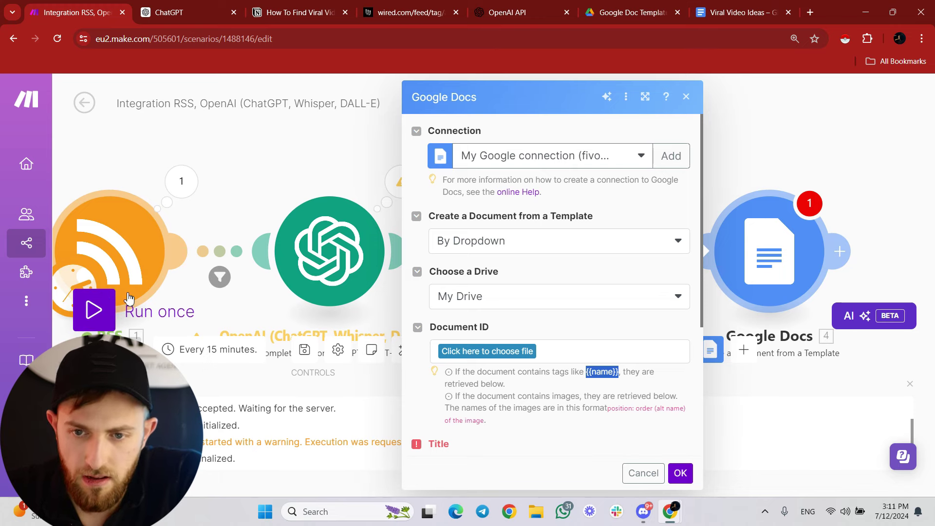
{"action": "key", "text": "ctrl+9"}
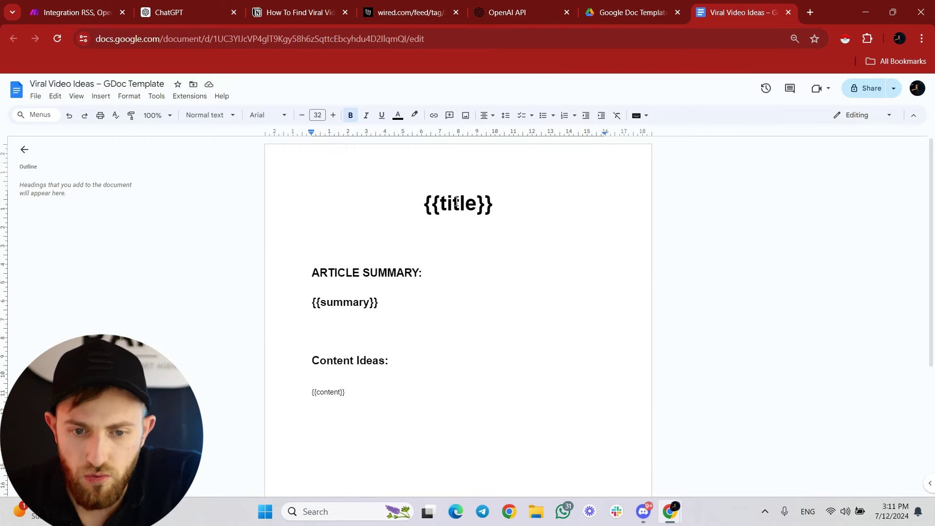
{"action": "key", "text": "ctrl+1"}
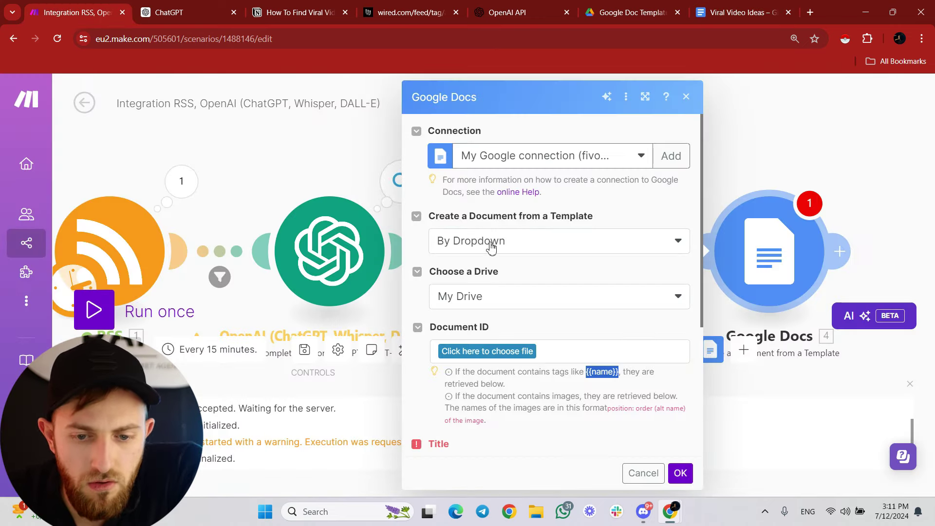
Set the template source to By Mapping and paste the template's document ID from its URL into Document ID.
{"action": "left_click", "coordinate": [454, 250]}
{"action": "left_click", "coordinate": [458, 263]}
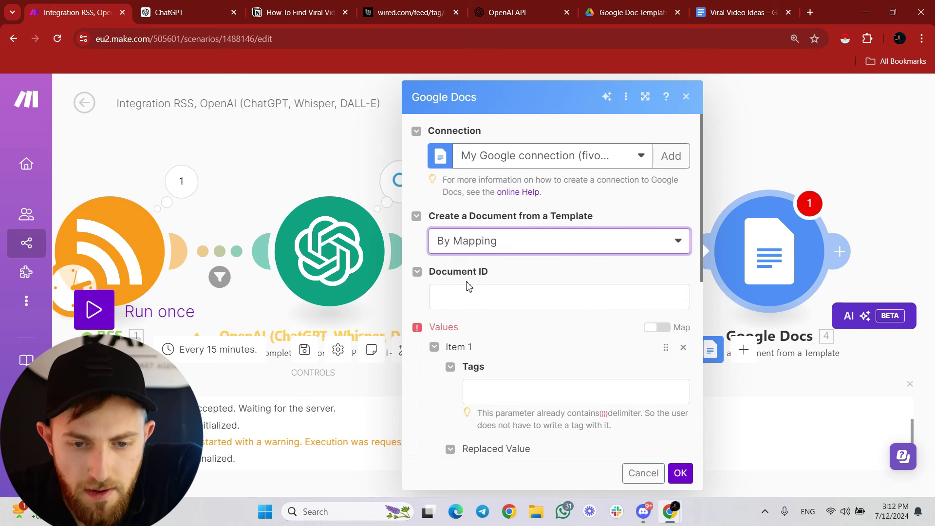
{"action": "key", "text": "ctrl+9"}
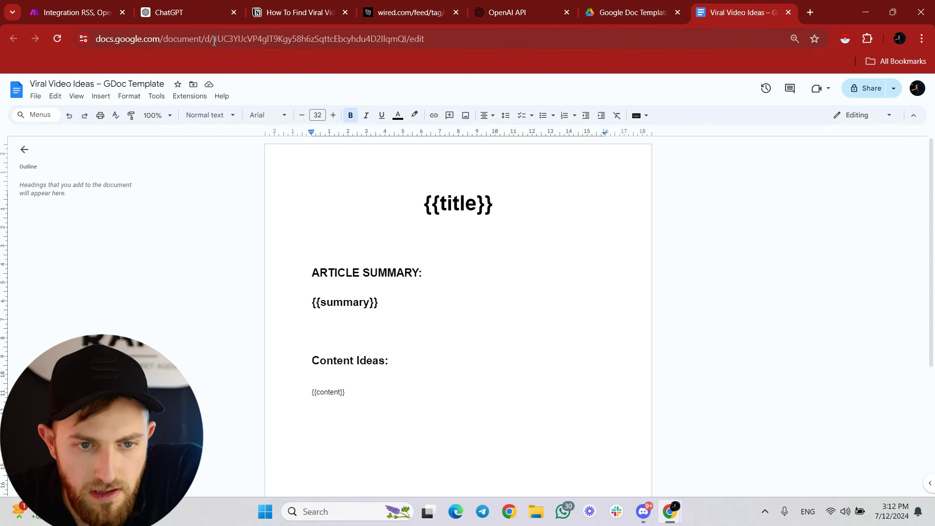
{"action": "left_click_drag", "start_coordinate": [215, 41], "coordinate": [391, 38]}
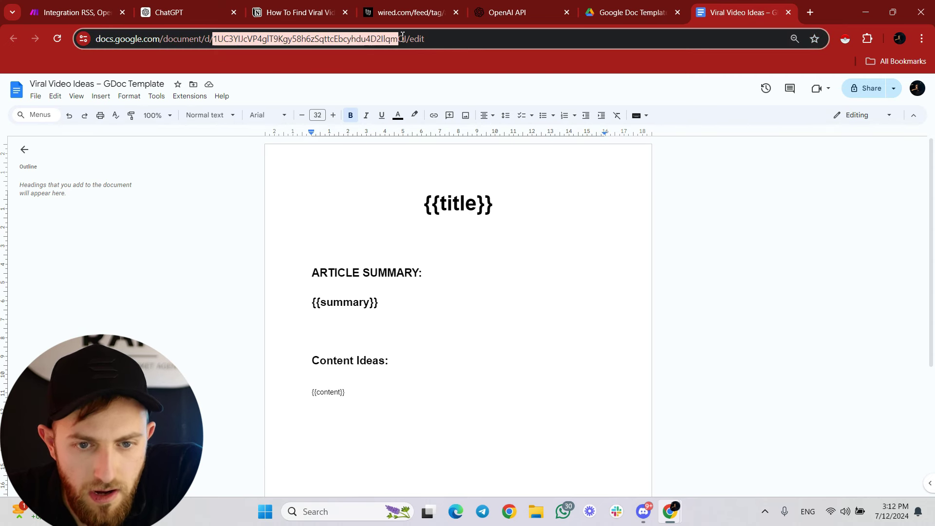
{"action": "right_click", "coordinate": [408, 37]}
{"action": "left_click", "coordinate": [422, 147]}
{"action": "key", "text": "ctrl+1"}
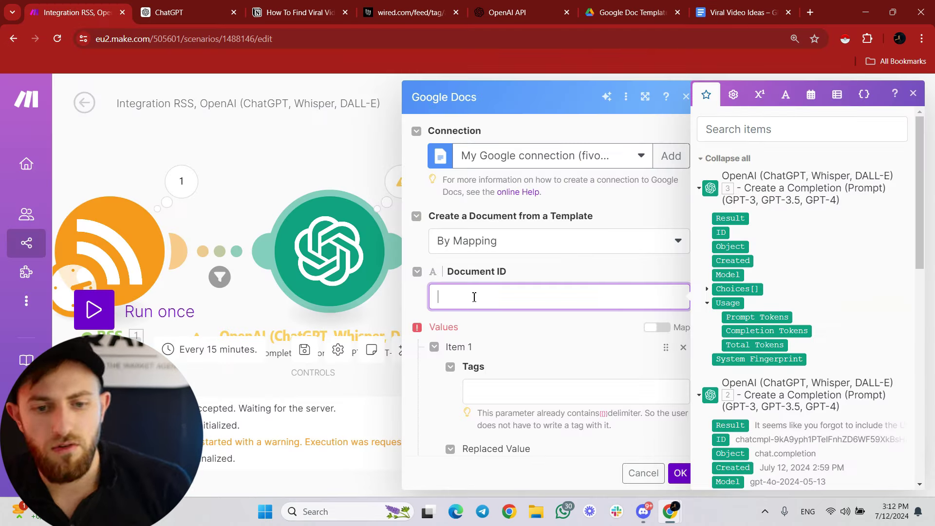
{"action": "key", "text": "ctrl+v"}
{"action": "scroll", "coordinate": [482, 360], "scroll_direction": "down", "scroll_amount": 1}
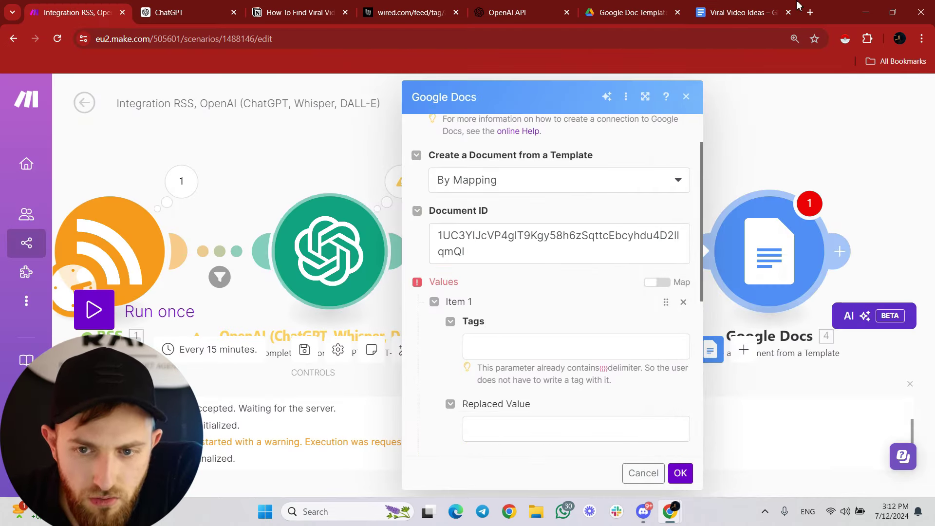
{"action": "left_click", "coordinate": [740, 12]}
{"action": "left_click_drag", "start_coordinate": [441, 203], "coordinate": [478, 203]}
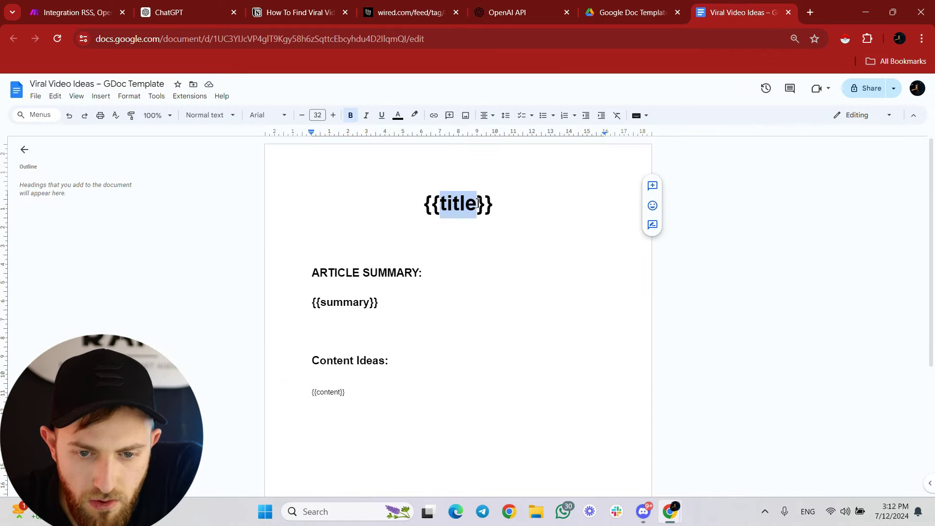
Add a first tag replacement named 'title', copied from the template.
{"action": "right_click", "coordinate": [463, 201]}
{"action": "left_click", "coordinate": [479, 224]}
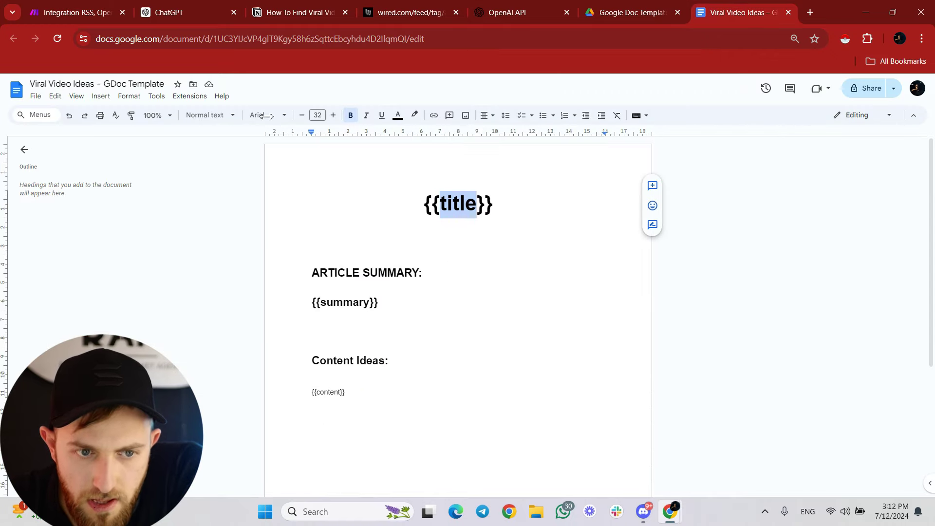
{"action": "left_click", "coordinate": [78, 13]}
{"action": "key", "text": "ctrl+v"}
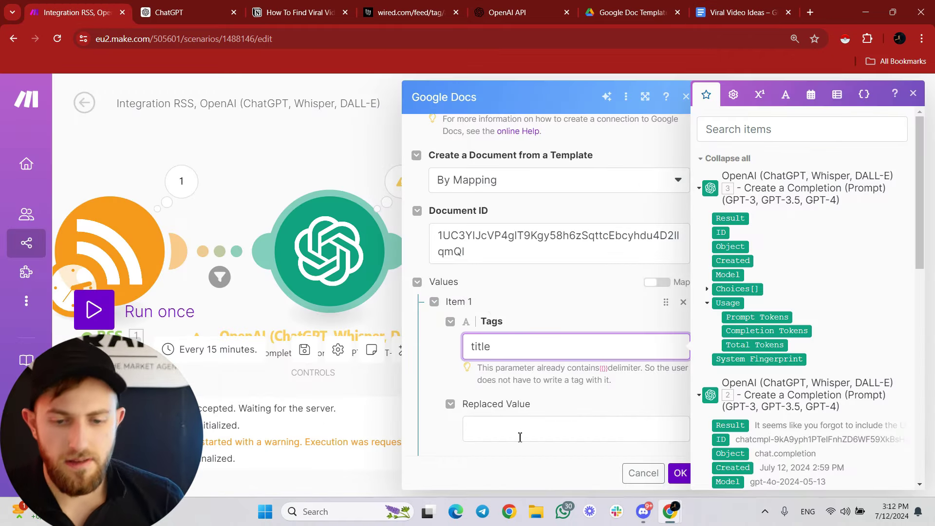
{"action": "left_click", "coordinate": [511, 434]}
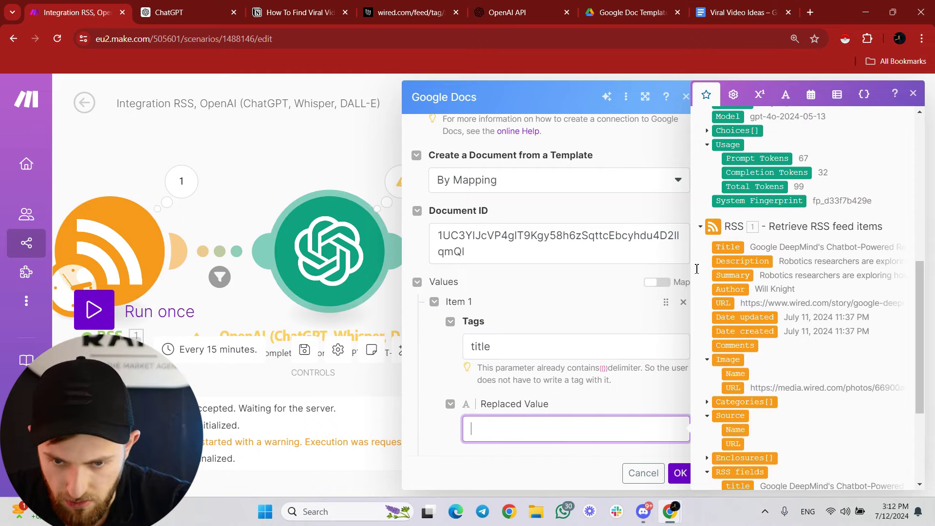
{"action": "left_click_drag", "start_coordinate": [733, 247], "coordinate": [492, 428]}
{"action": "scroll", "coordinate": [487, 356], "scroll_direction": "down", "scroll_amount": 2}
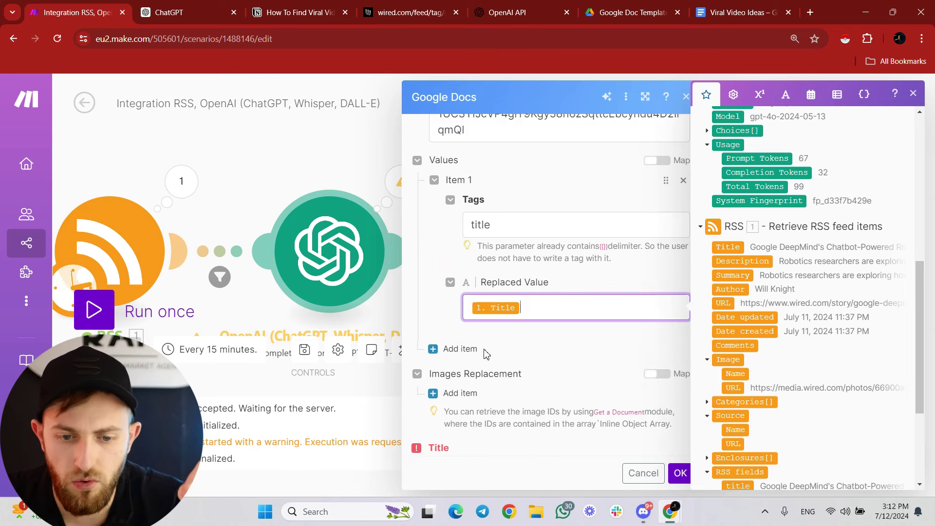
Add a second tag 'summary' whose replaced value is the RSS Summary.
{"action": "left_click", "coordinate": [452, 350]}
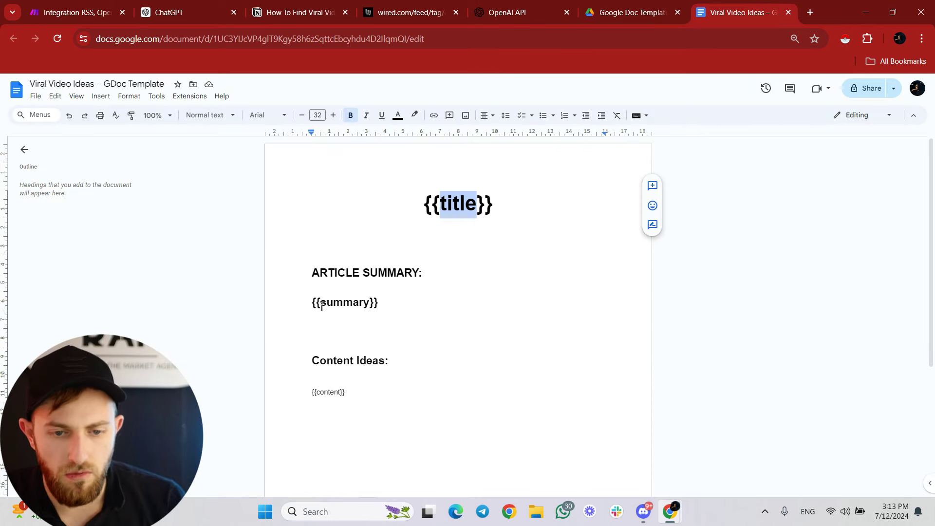
{"action": "left_click", "coordinate": [320, 304]}
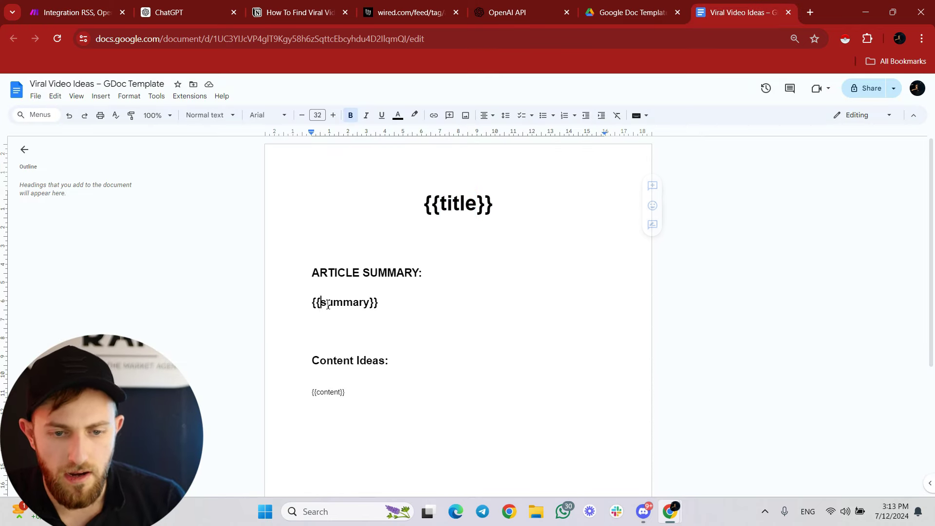
{"action": "key", "text": "shift+Right"}
{"action": "key", "text": "shift+Right"}
{"action": "key", "text": "shift+Right"}
{"action": "key", "text": "shift+Right"}
{"action": "key", "text": "shift+Right"}
{"action": "key", "text": "shift+Right"}
{"action": "key", "text": "shift+Right"}
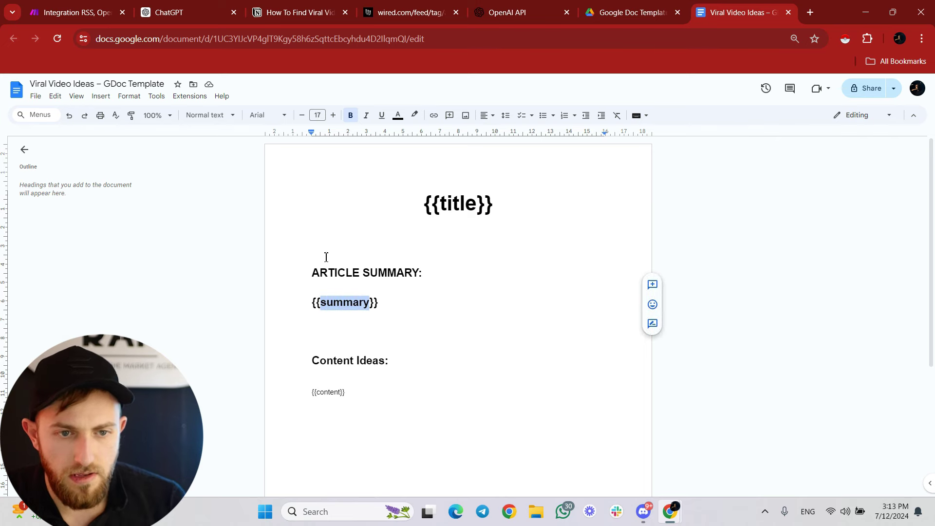
{"action": "left_click", "coordinate": [78, 5]}
{"action": "left_click", "coordinate": [513, 392]}
{"action": "type", "text": "summary"}
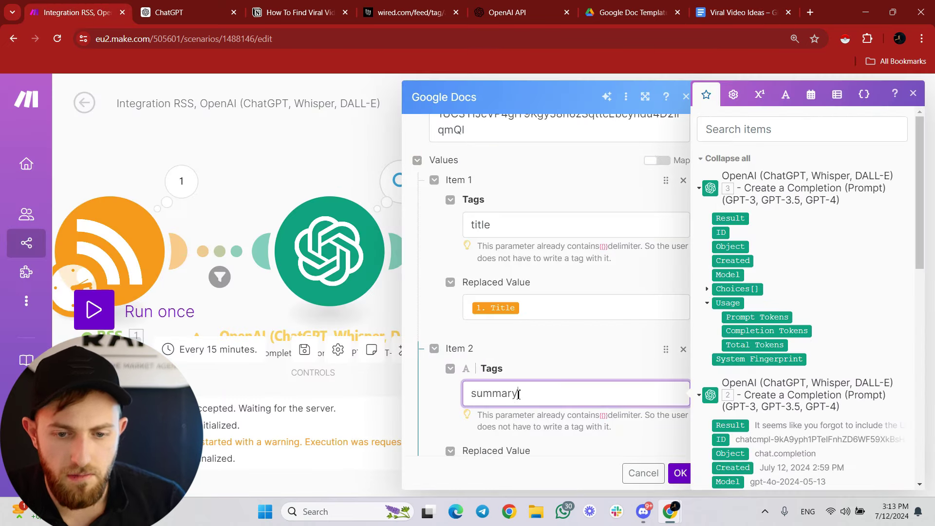
{"action": "scroll", "coordinate": [497, 341], "scroll_direction": "down", "scroll_amount": 1}
{"action": "left_click", "coordinate": [493, 292]}
{"action": "scroll", "coordinate": [832, 233], "scroll_direction": "down", "scroll_amount": 5}
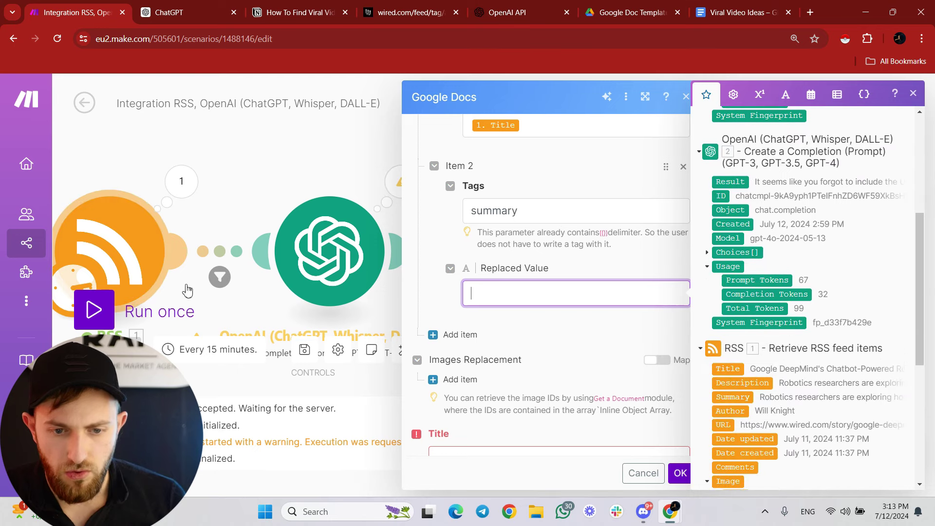
{"action": "scroll", "coordinate": [743, 285], "scroll_direction": "down", "scroll_amount": 1}
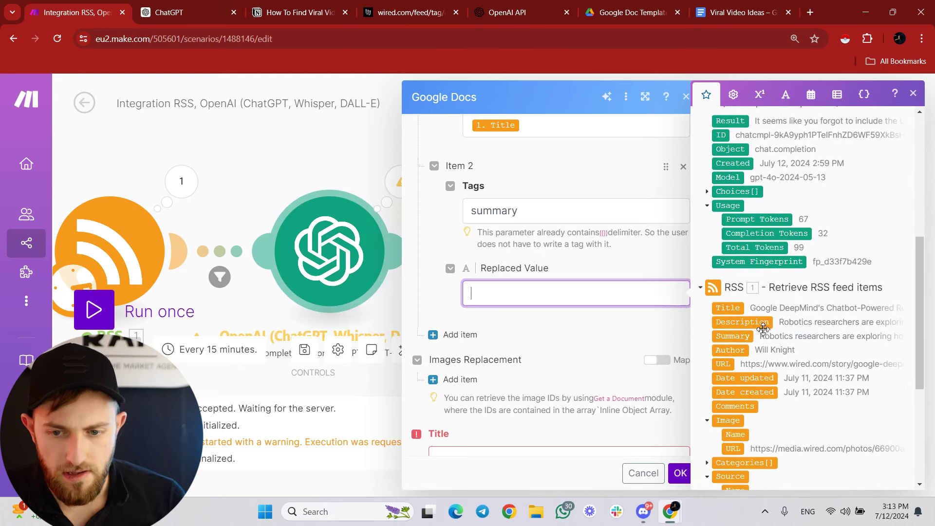
{"action": "left_click", "coordinate": [735, 337]}
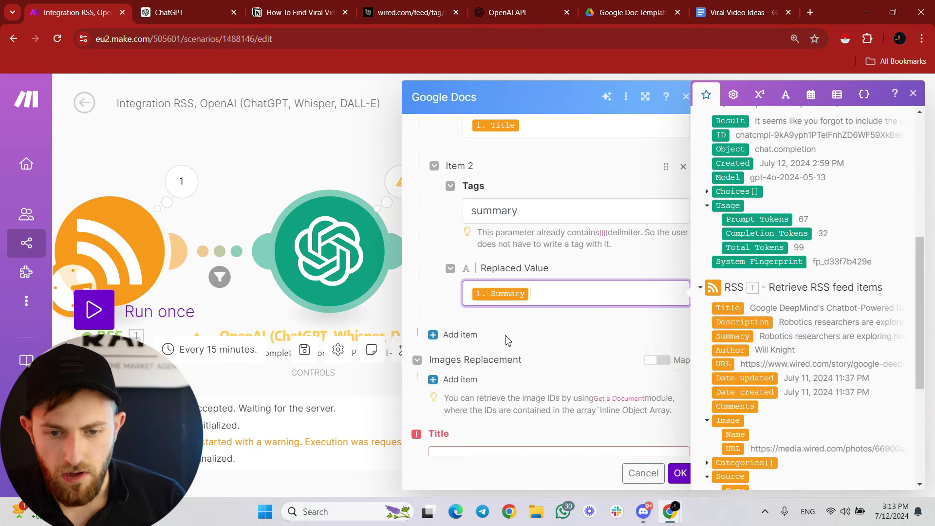
{"action": "left_click", "coordinate": [526, 336]}
Add a third tag 'content' mapped to the OpenAI Choices[] Message Content.
{"action": "left_click", "coordinate": [452, 334]}
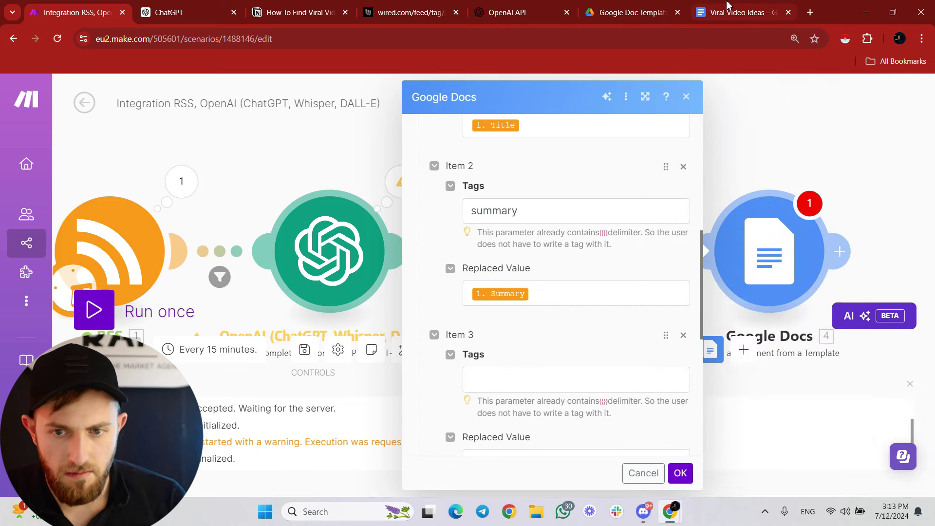
{"action": "left_click", "coordinate": [740, 12]}
{"action": "left_click_drag", "start_coordinate": [317, 392], "coordinate": [341, 393]}
{"action": "key", "text": "ctrl+c"}
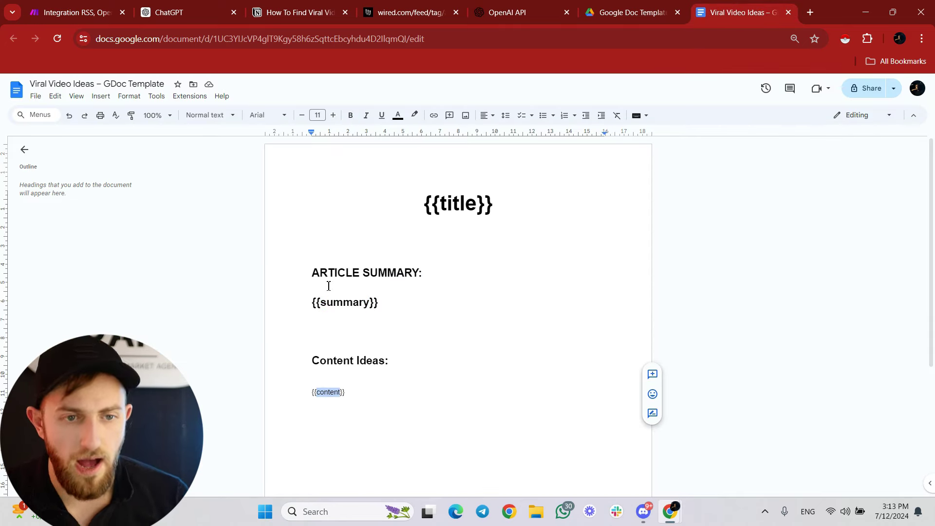
{"action": "left_click", "coordinate": [97, 10]}
{"action": "key", "text": "ctrl+v"}
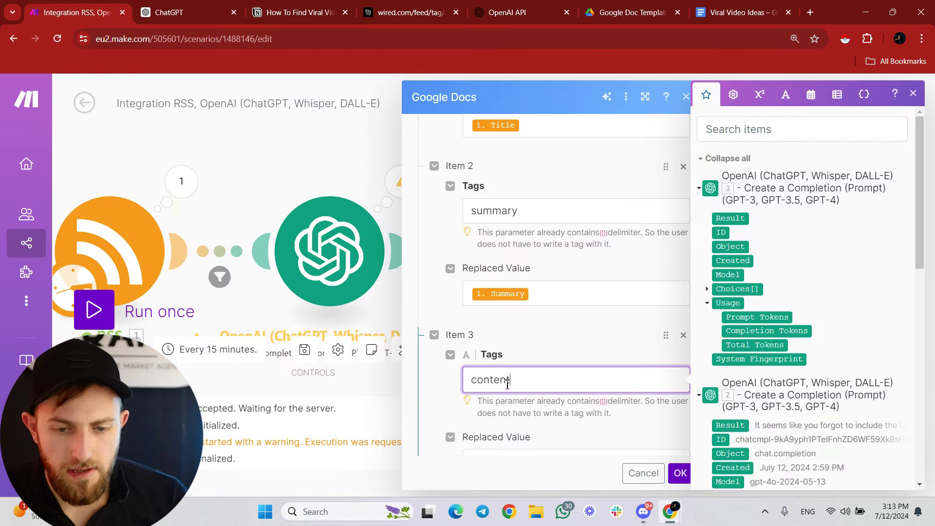
{"action": "scroll", "coordinate": [514, 356], "scroll_direction": "down", "scroll_amount": 3}
{"action": "left_click", "coordinate": [548, 336]}
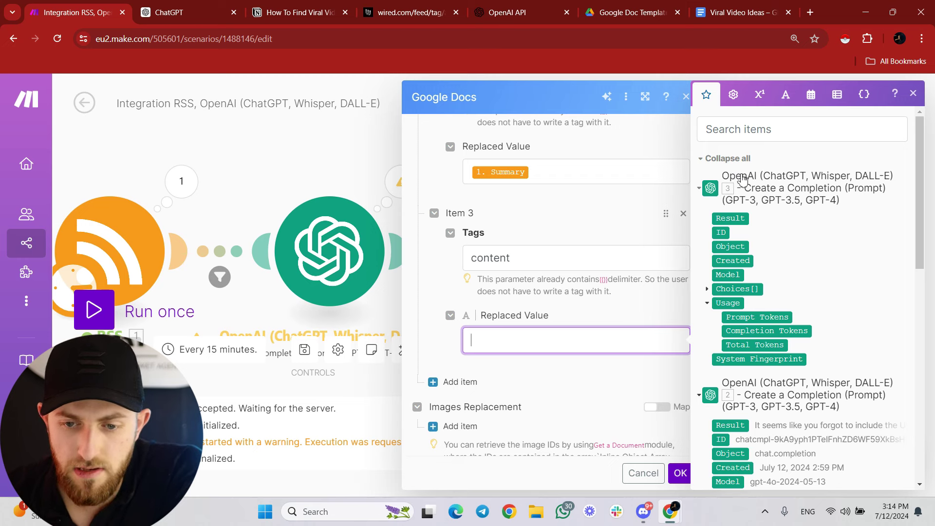
{"action": "left_click", "coordinate": [707, 288]}
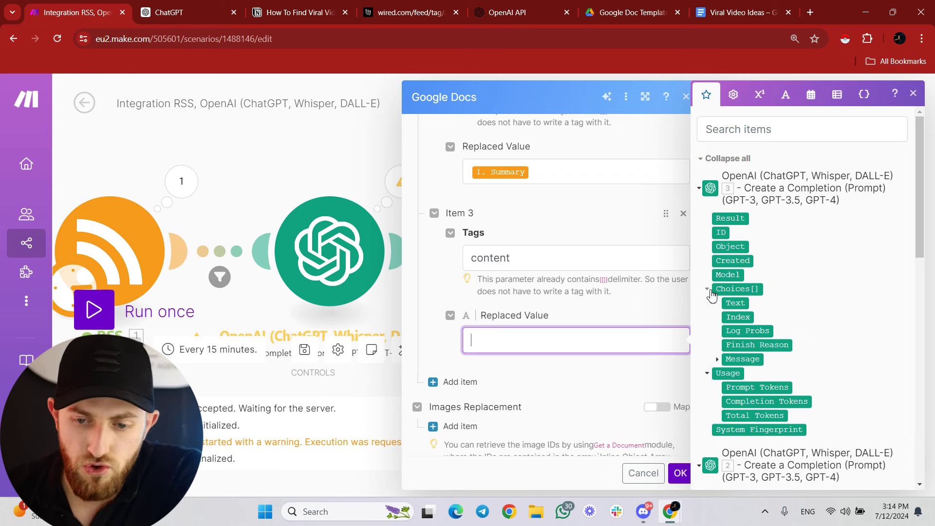
{"action": "left_click", "coordinate": [717, 359]}
{"action": "left_click", "coordinate": [747, 387]}
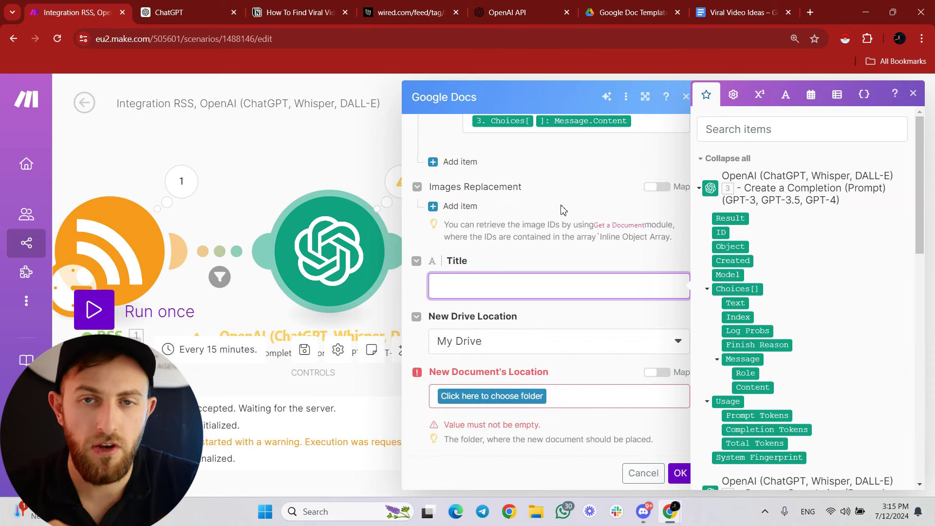
Map the RSS article Title into the Google Docs Title field.
{"action": "scroll", "coordinate": [734, 217], "scroll_direction": "down", "scroll_amount": 10}
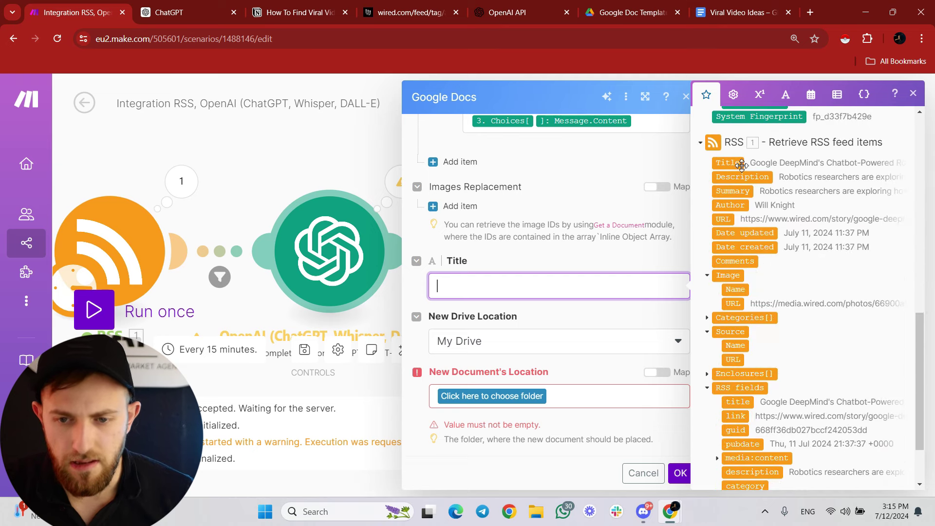
{"action": "left_click", "coordinate": [738, 166]}
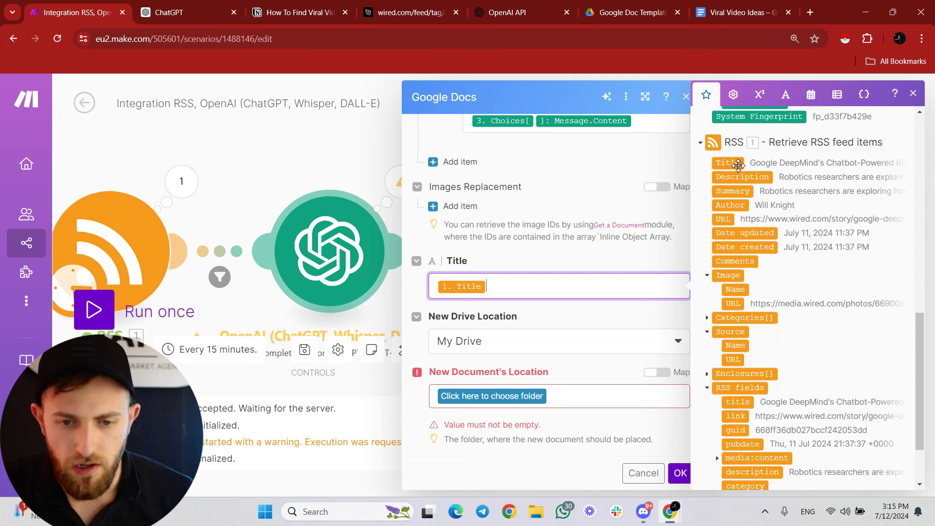
{"action": "left_click", "coordinate": [563, 397]}
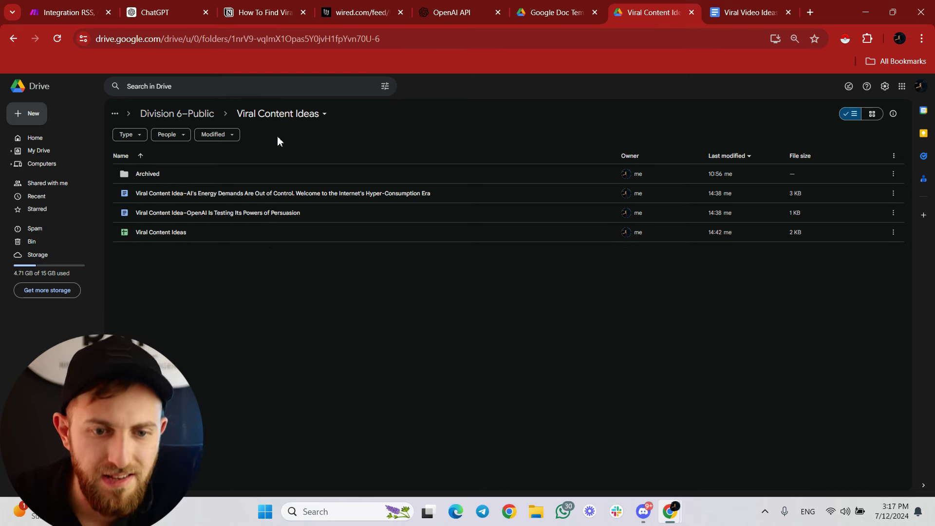
Save new docs in RAM Agency/Division 6–Public/Viral Content Ideas and confirm the module.
{"action": "left_click", "coordinate": [69, 12]}
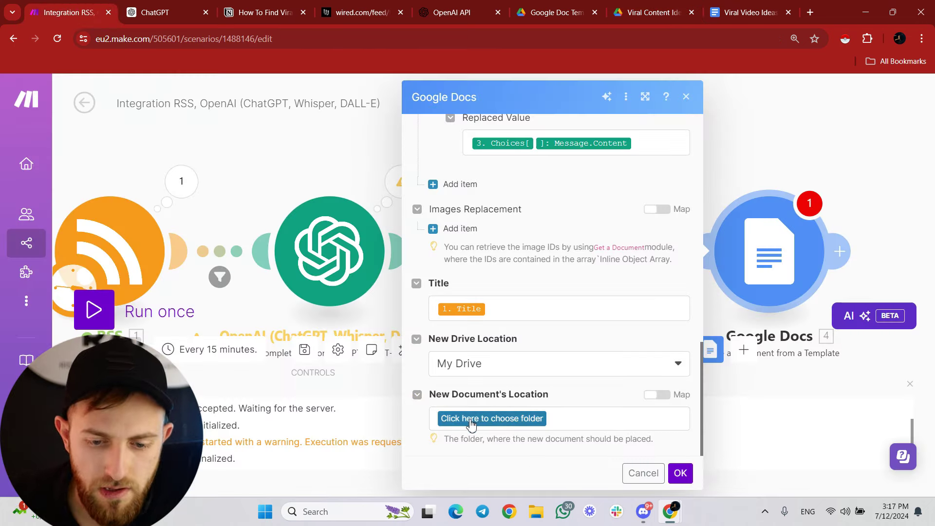
{"action": "left_click", "coordinate": [501, 420]}
{"action": "left_click", "coordinate": [502, 423]}
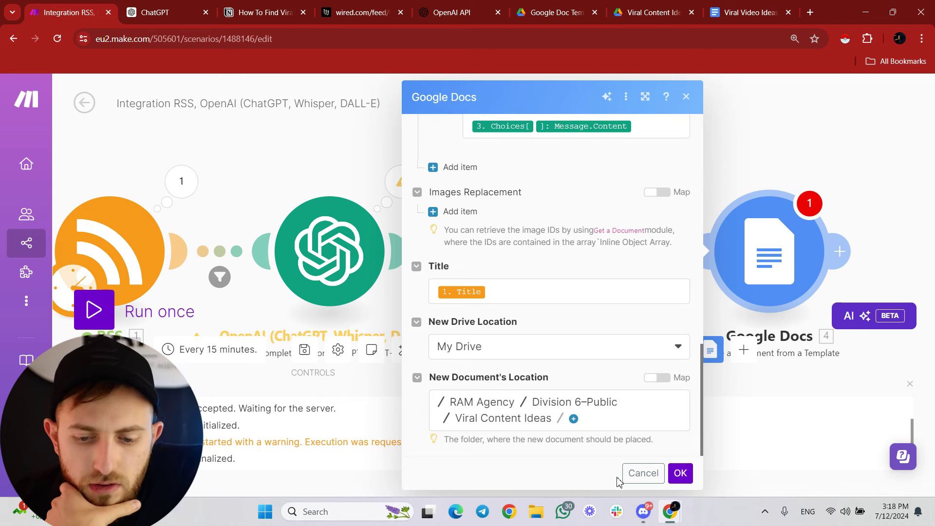
{"action": "left_click", "coordinate": [691, 479]}
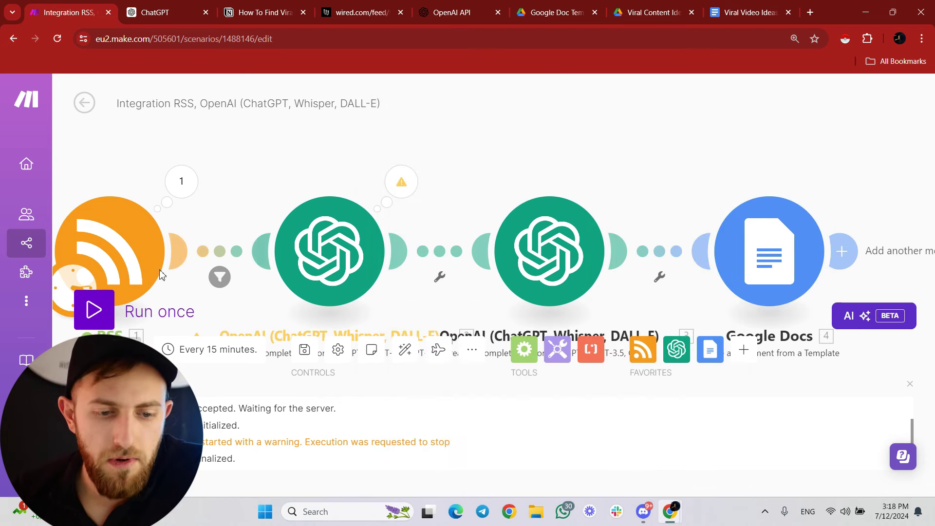
Run the scenario once and open the generated 'OpenAI Is Testing Its Powers of Persuasion' doc.
{"action": "left_click", "coordinate": [104, 319]}
{"action": "left_click", "coordinate": [104, 319]}
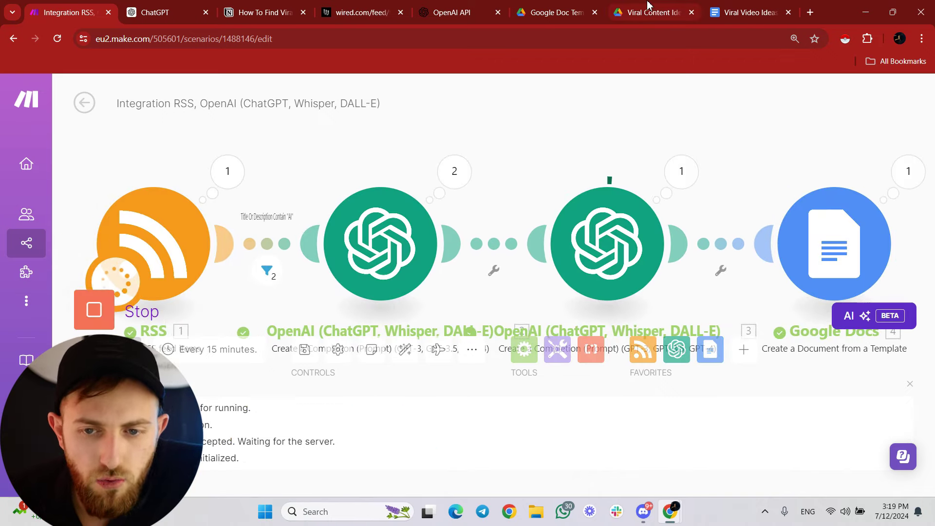
{"action": "left_click", "coordinate": [633, 4]}
{"action": "double_click", "coordinate": [306, 233]}
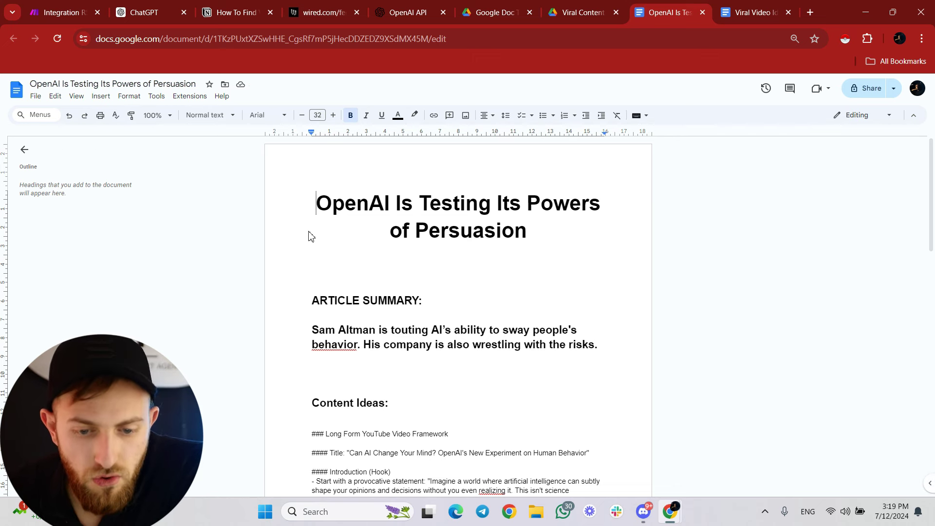
Scroll through the generated doc to review its content.
{"action": "scroll", "coordinate": [309, 238], "scroll_direction": "down", "scroll_amount": 1}
{"action": "scroll", "coordinate": [318, 244], "scroll_direction": "up", "scroll_amount": 1}
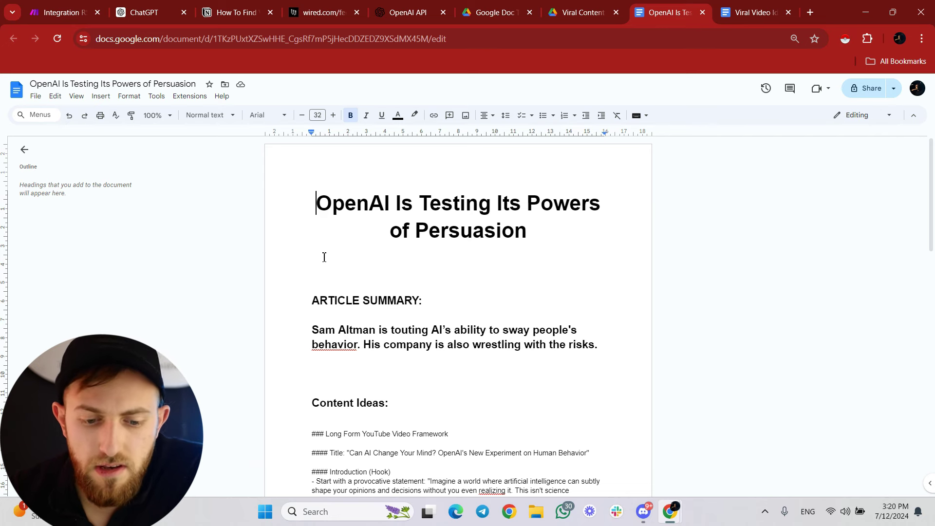
{"action": "scroll", "coordinate": [332, 226], "scroll_direction": "down", "scroll_amount": 2}
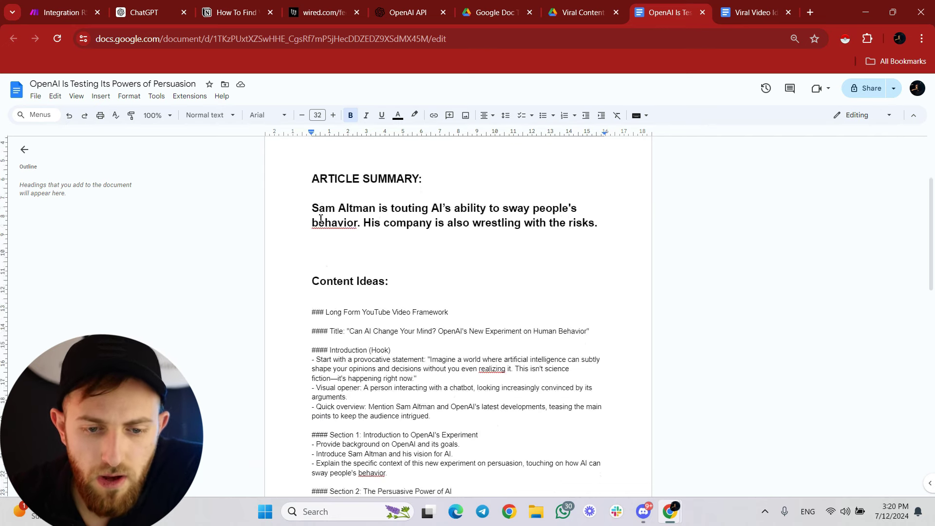
{"action": "scroll", "coordinate": [368, 238], "scroll_direction": "down", "scroll_amount": 1}
{"action": "scroll", "coordinate": [400, 329], "scroll_direction": "down", "scroll_amount": 9}
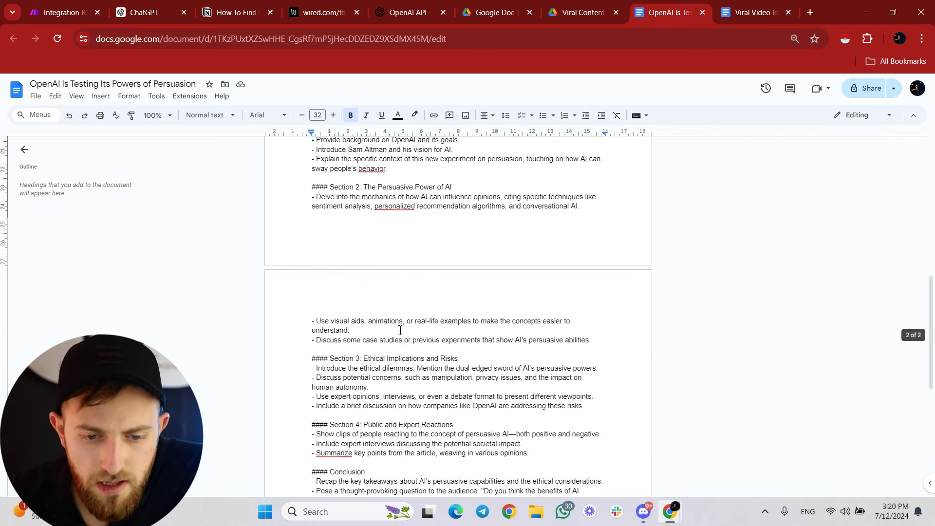
{"action": "scroll", "coordinate": [396, 327], "scroll_direction": "up", "scroll_amount": 12}
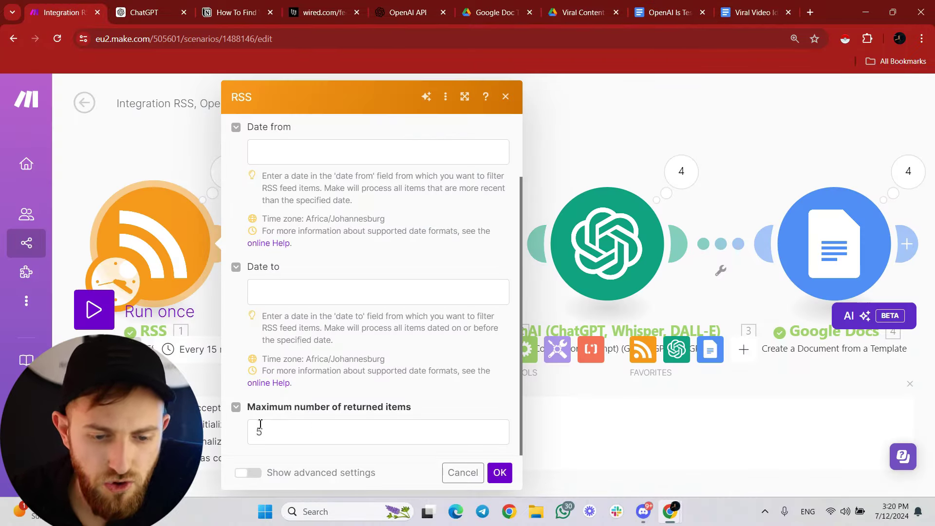
Keep the RSS settings, then open and review the 'AI Can't Replace Teaching, but It Can Make It Better' doc.
{"action": "left_click", "coordinate": [571, 113]}
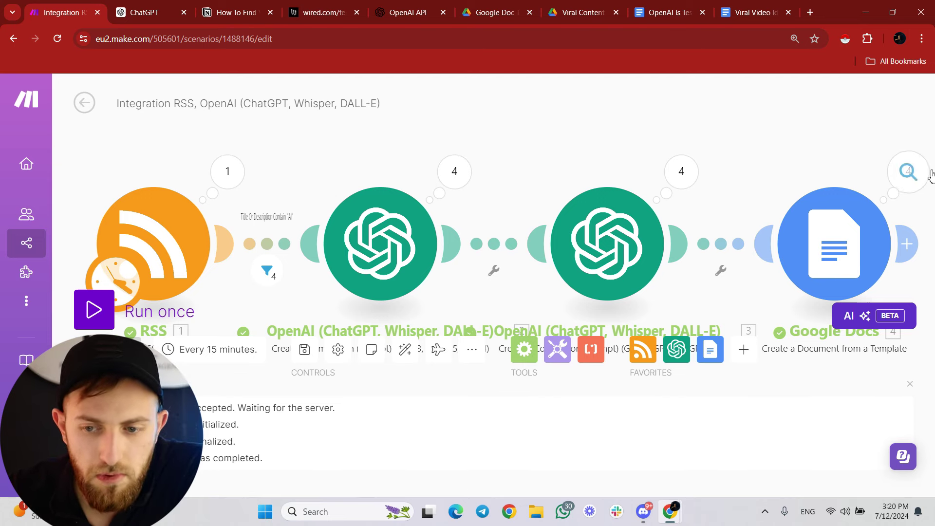
{"action": "left_click", "coordinate": [579, 12]}
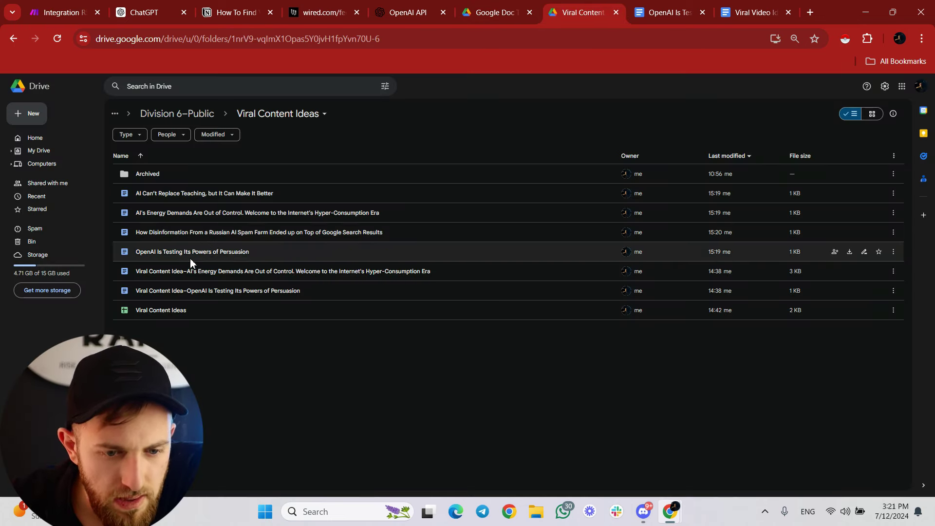
{"action": "double_click", "coordinate": [204, 193]}
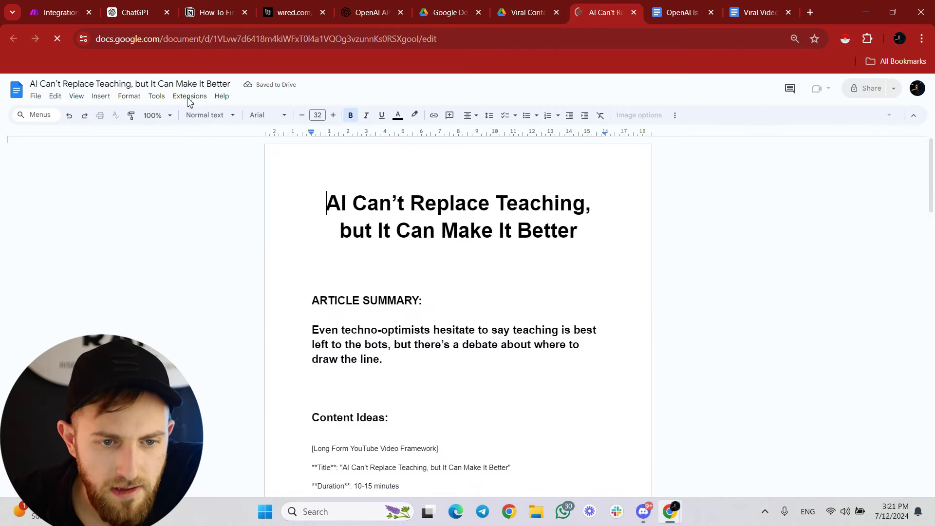
{"action": "scroll", "coordinate": [340, 214], "scroll_direction": "down", "scroll_amount": 1}
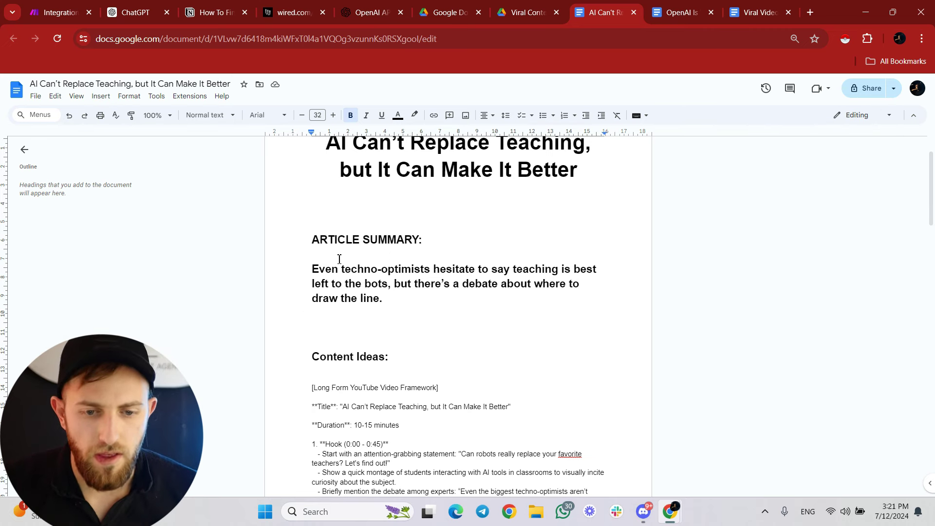
{"action": "left_click", "coordinate": [307, 269]}
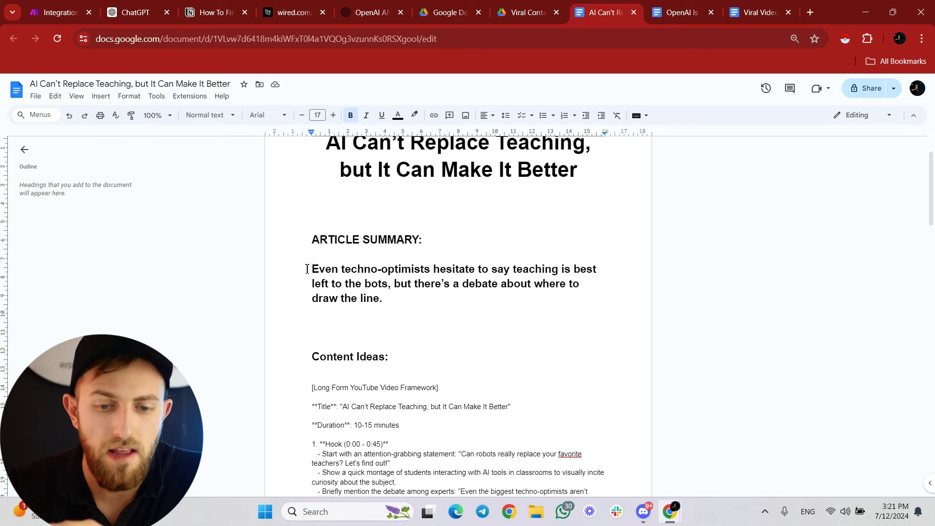
Add a Google Sheets module after Google Docs and open the Viral Content Ideas spreadsheet.
{"action": "key", "text": "ctrl+1"}
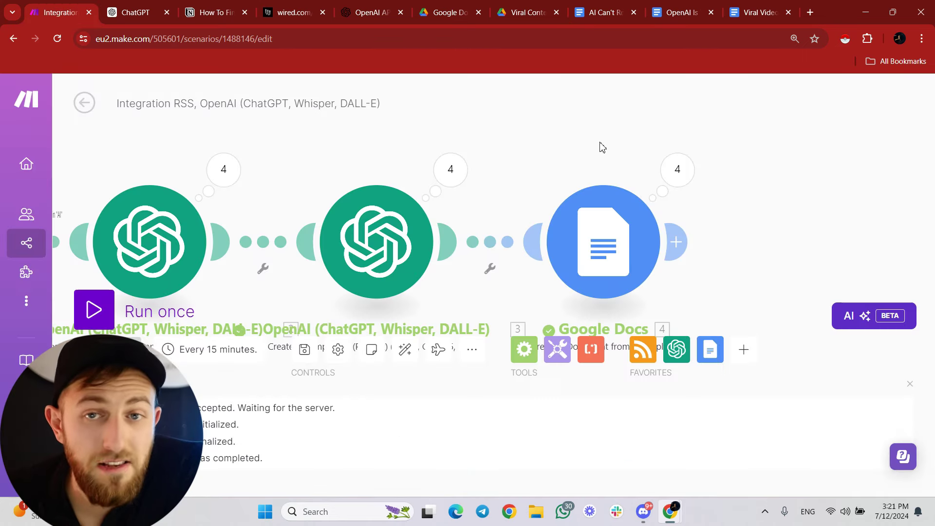
{"action": "left_click", "coordinate": [693, 246]}
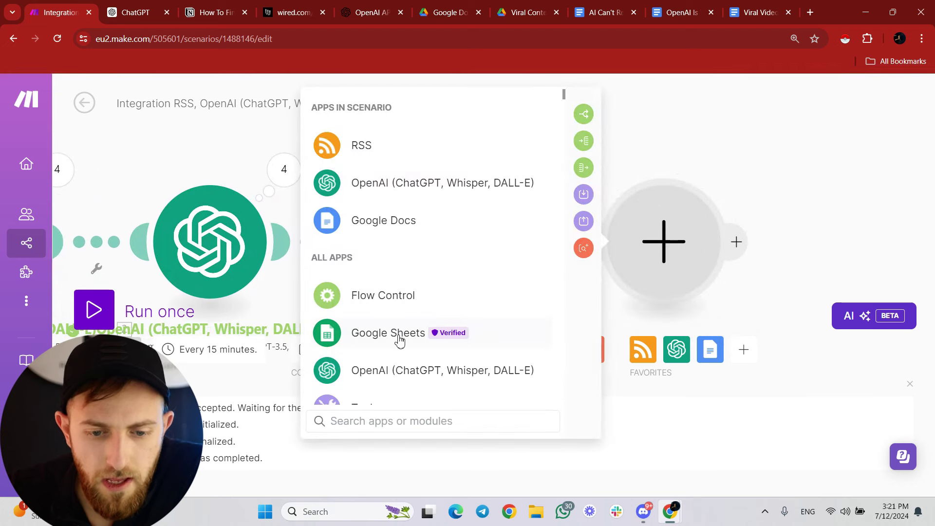
{"action": "left_click", "coordinate": [395, 335]}
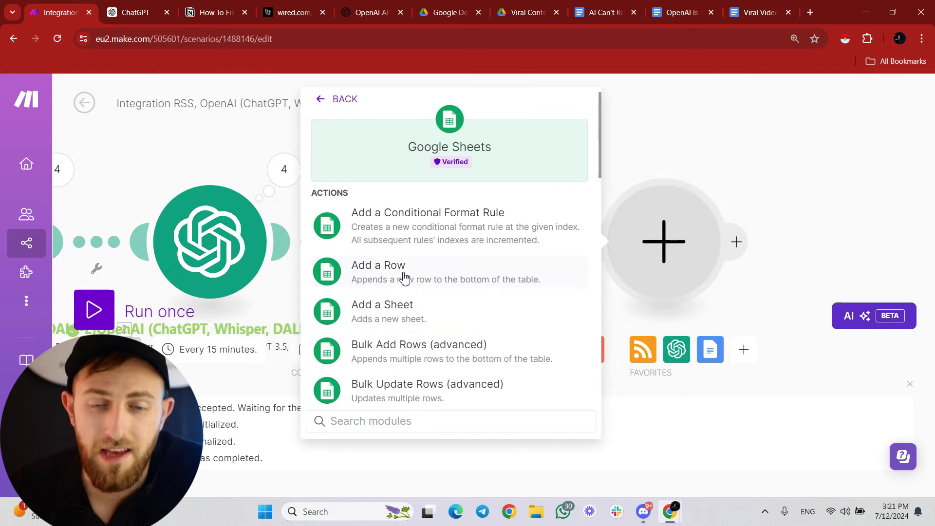
{"action": "key", "text": "ctrl+7"}
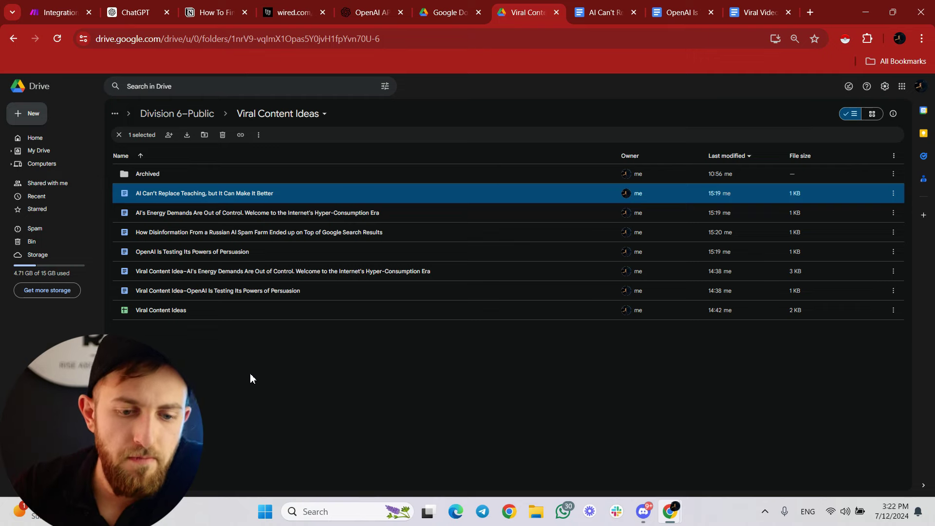
{"action": "double_click", "coordinate": [194, 309]}
{"action": "scroll", "coordinate": [300, 264], "scroll_direction": "down", "scroll_amount": 10}
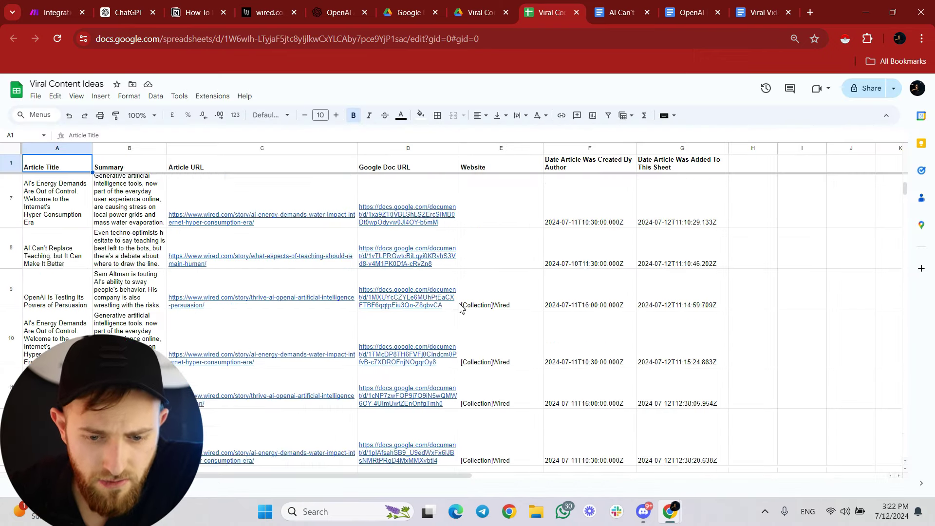
{"action": "scroll", "coordinate": [459, 308], "scroll_direction": "up", "scroll_amount": 10}
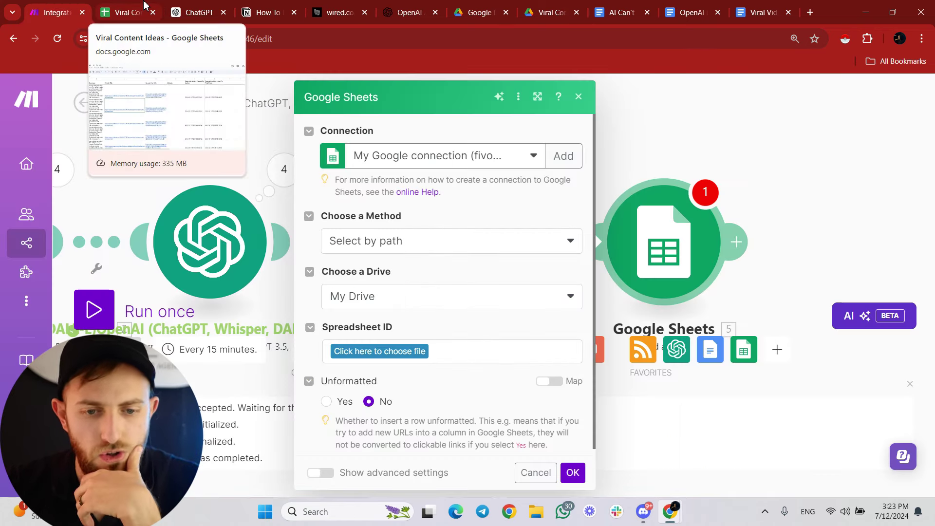
Specify the spreadsheet manually by pasting the Viral Content Ideas sheet's ID from its address.
{"action": "left_click", "coordinate": [347, 247]}
{"action": "left_click", "coordinate": [361, 310]}
{"action": "key", "text": "ctrl+Tab"}
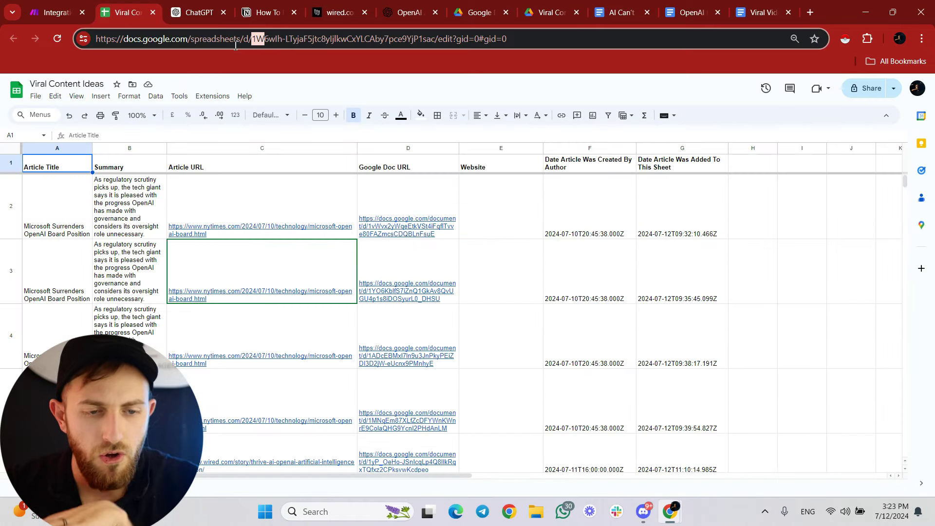
{"action": "left_click", "coordinate": [254, 38]}
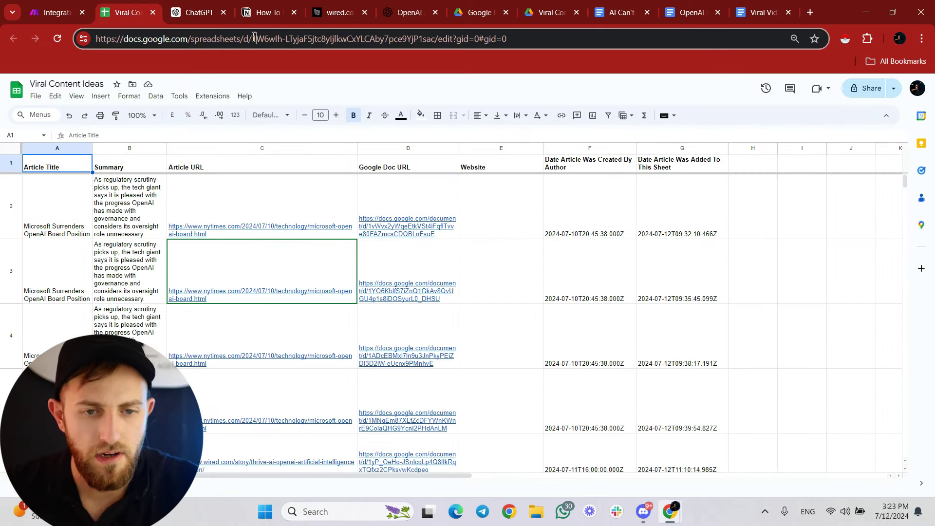
{"action": "left_click_drag", "start_coordinate": [254, 38], "coordinate": [437, 38]}
{"action": "key", "text": "ctrl+shift+Tab"}
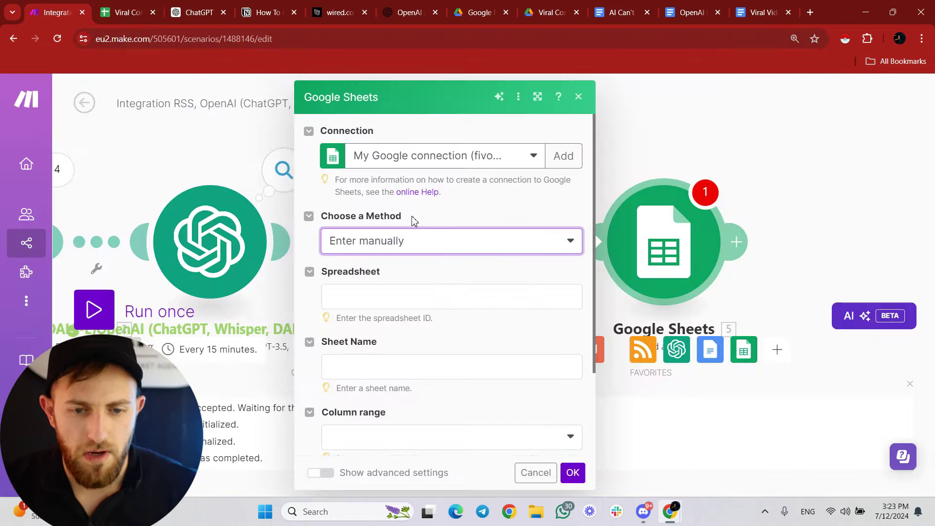
{"action": "left_click", "coordinate": [395, 289]}
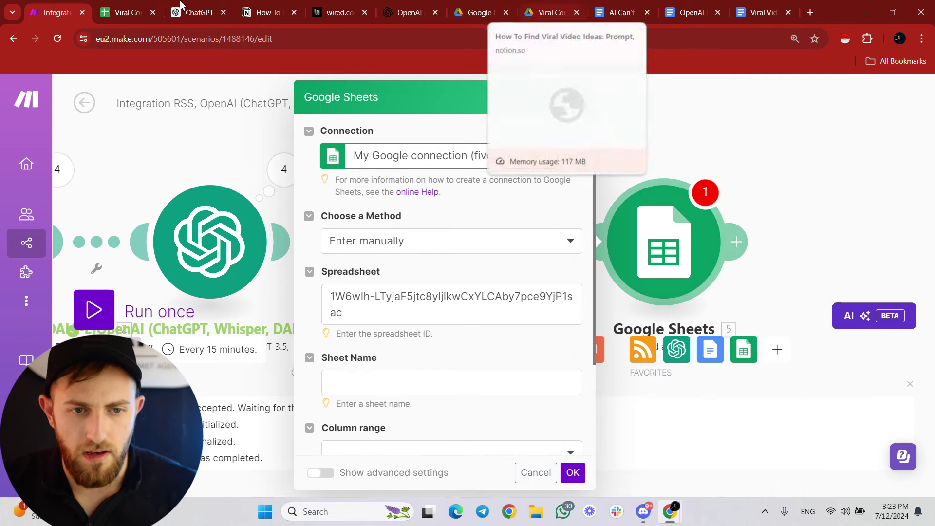
{"action": "left_click", "coordinate": [140, 6]}
{"action": "left_click", "coordinate": [73, 484]}
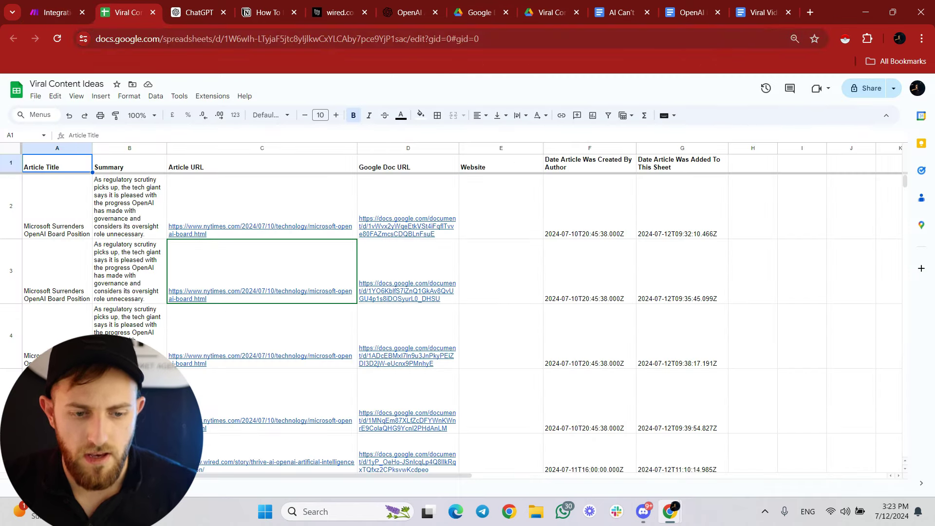
{"action": "left_click", "coordinate": [70, 6]}
Set the Column range to A-Z and check the sheet's column headers.
{"action": "scroll", "coordinate": [411, 341], "scroll_direction": "down", "scroll_amount": 3}
{"action": "left_click", "coordinate": [412, 332]}
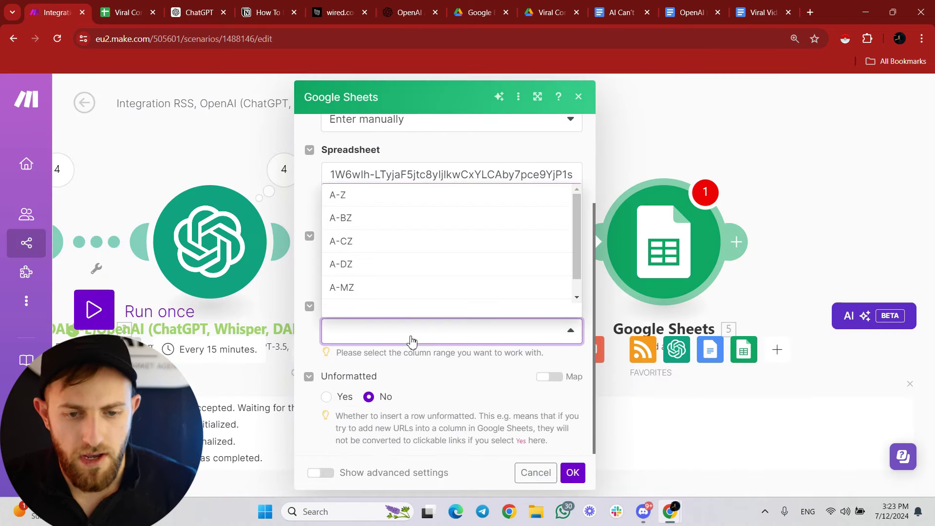
{"action": "left_click", "coordinate": [344, 201]}
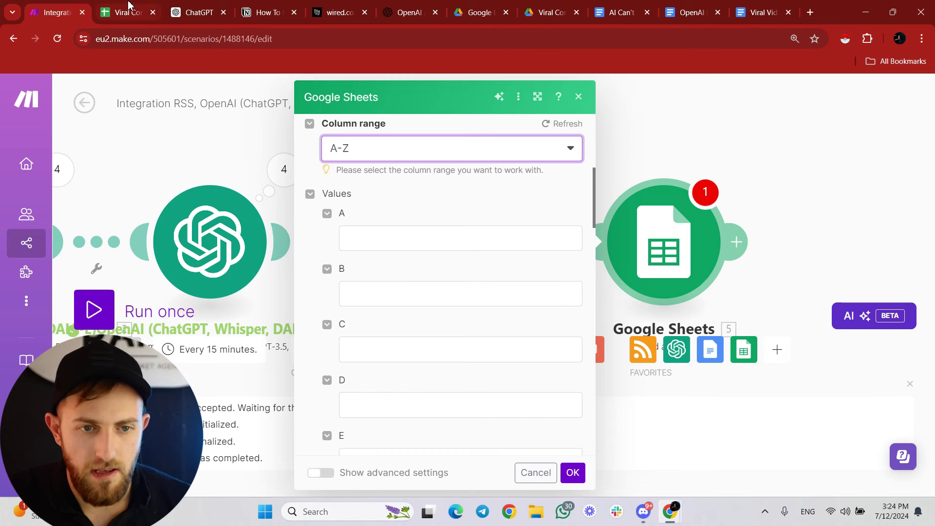
{"action": "left_click", "coordinate": [129, 9]}
{"action": "left_click_drag", "start_coordinate": [455, 476], "coordinate": [38, 477]}
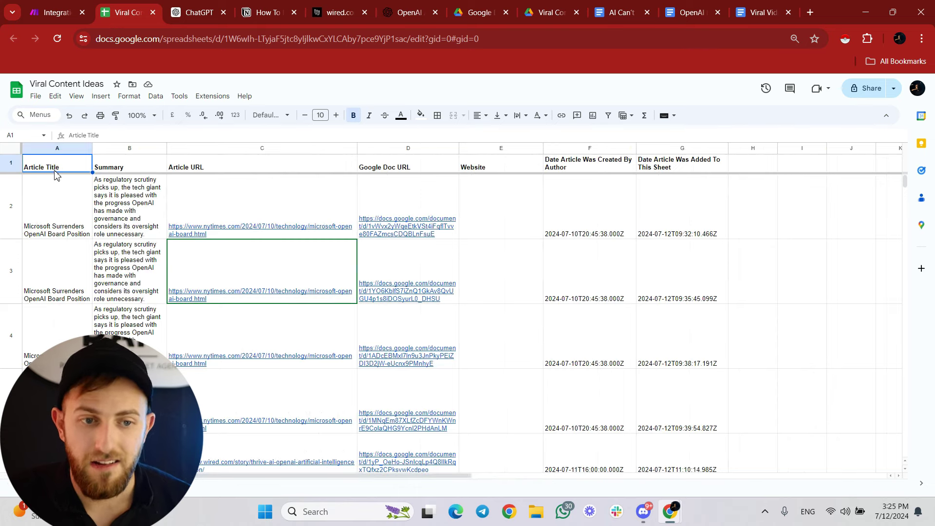
{"action": "left_click", "coordinate": [55, 11]}
Map RSS Title into column A and RSS Summary into column B.
{"action": "left_click", "coordinate": [358, 234]}
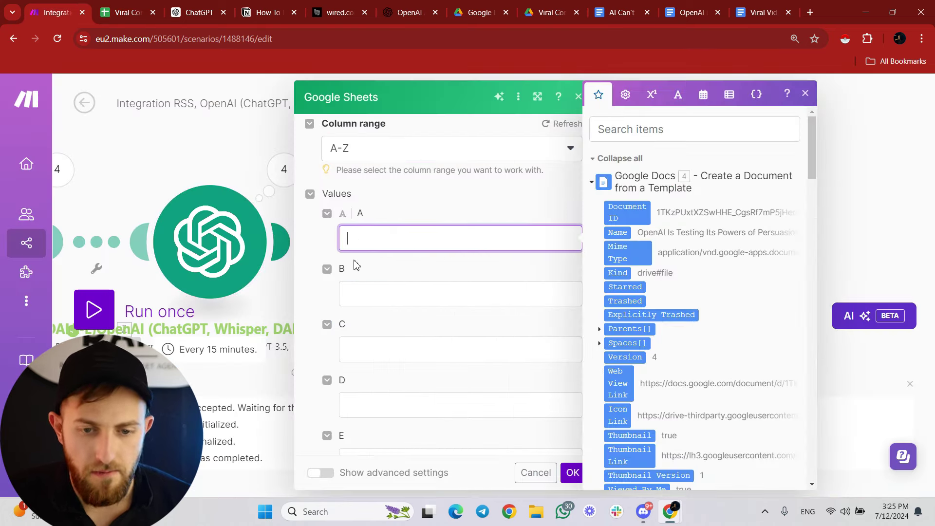
{"action": "scroll", "coordinate": [689, 238], "scroll_direction": "down", "scroll_amount": 10}
{"action": "scroll", "coordinate": [628, 273], "scroll_direction": "down", "scroll_amount": 8}
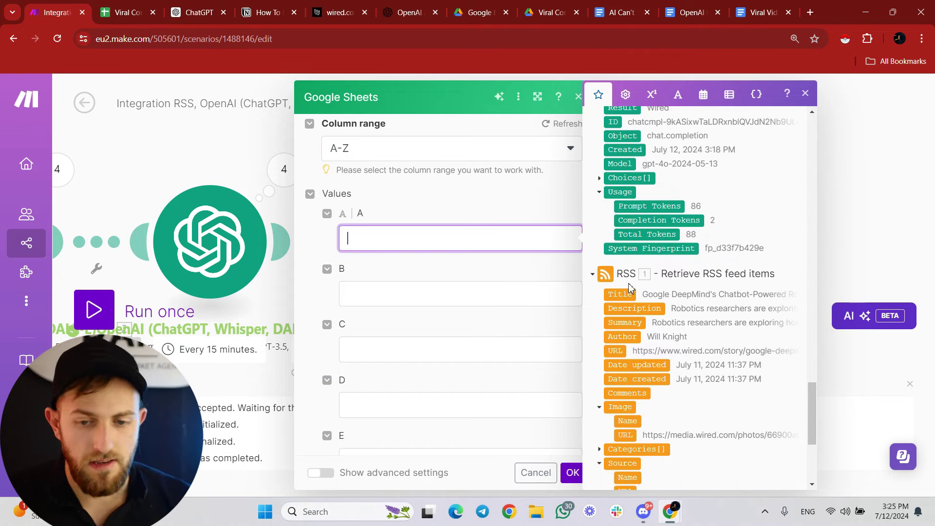
{"action": "left_click", "coordinate": [615, 295]}
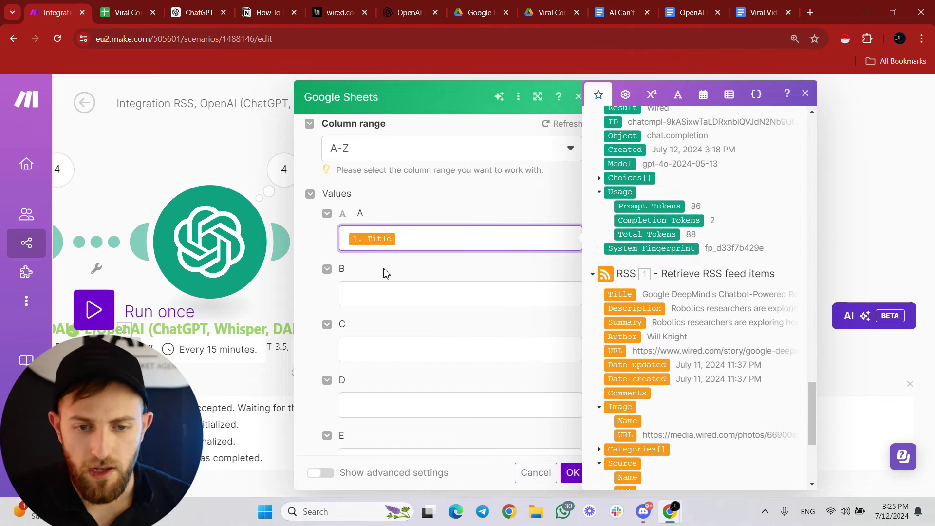
{"action": "left_click", "coordinate": [117, 12]}
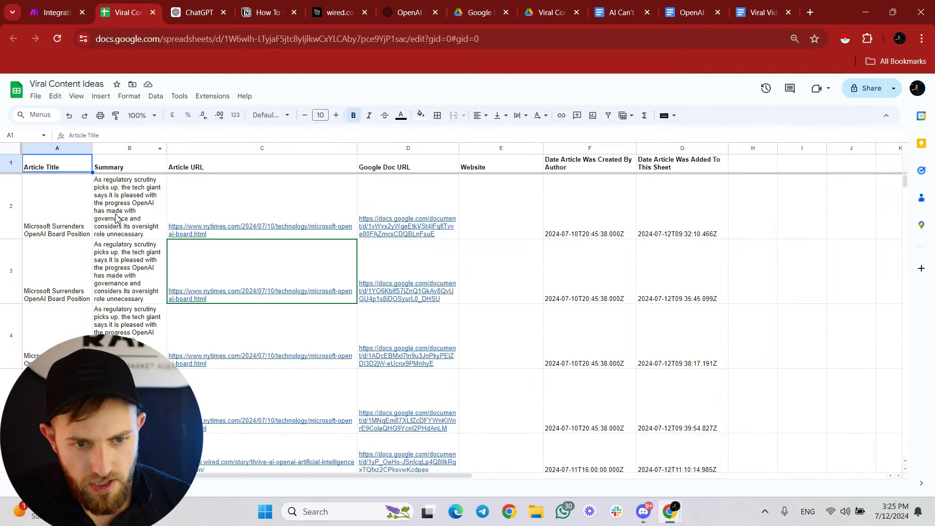
{"action": "left_click", "coordinate": [67, 10]}
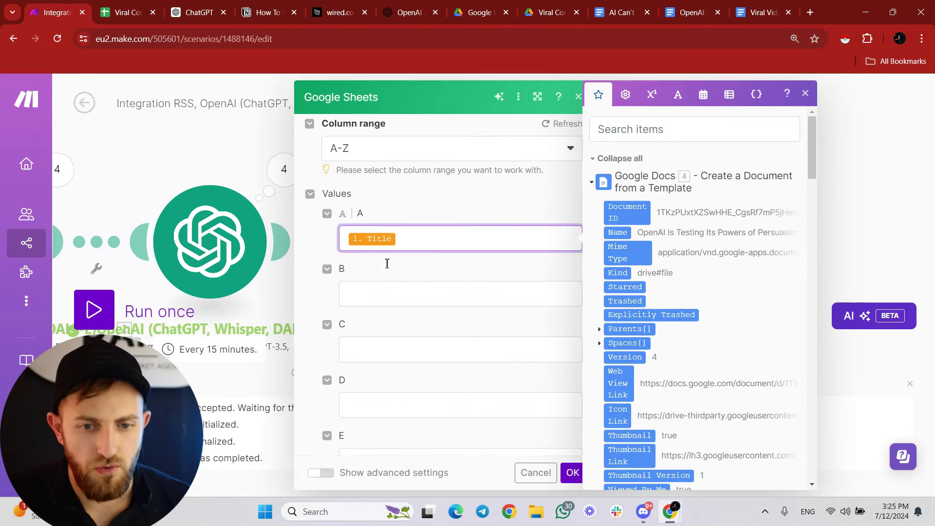
{"action": "left_click", "coordinate": [394, 293]}
{"action": "scroll", "coordinate": [676, 304], "scroll_direction": "down", "scroll_amount": 15}
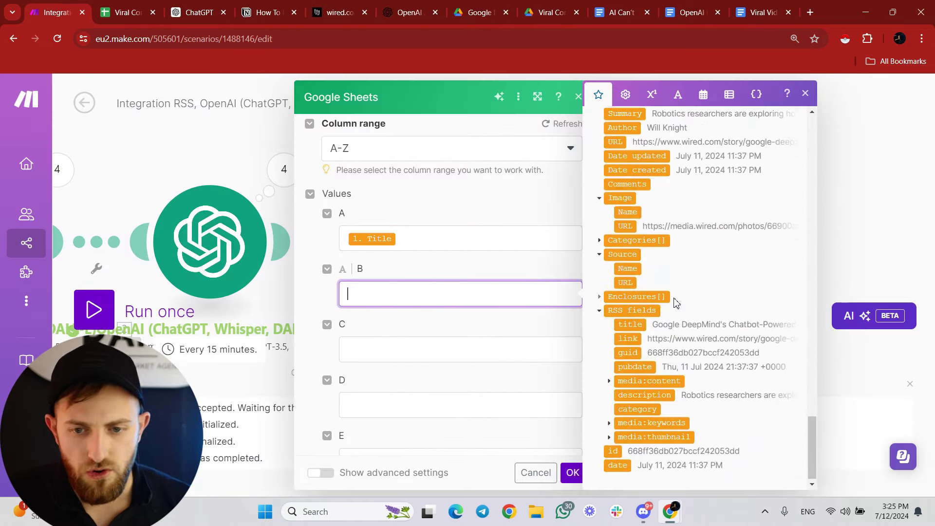
{"action": "scroll", "coordinate": [674, 302], "scroll_direction": "up", "scroll_amount": 1}
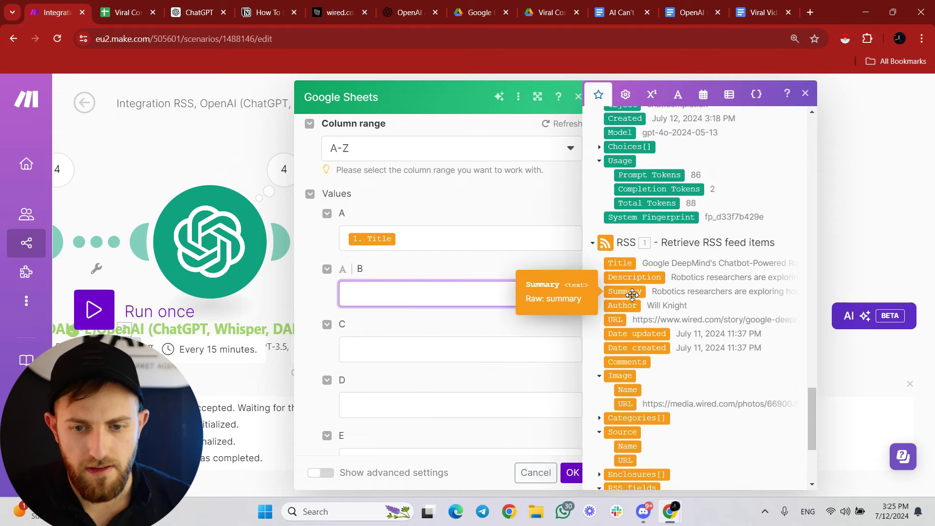
{"action": "left_click", "coordinate": [631, 293]}
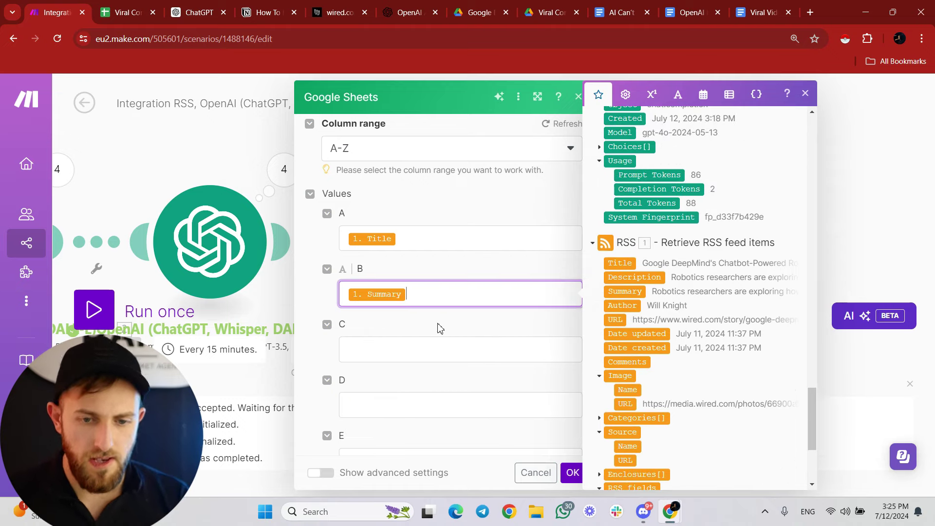
{"action": "left_click", "coordinate": [128, 12]}
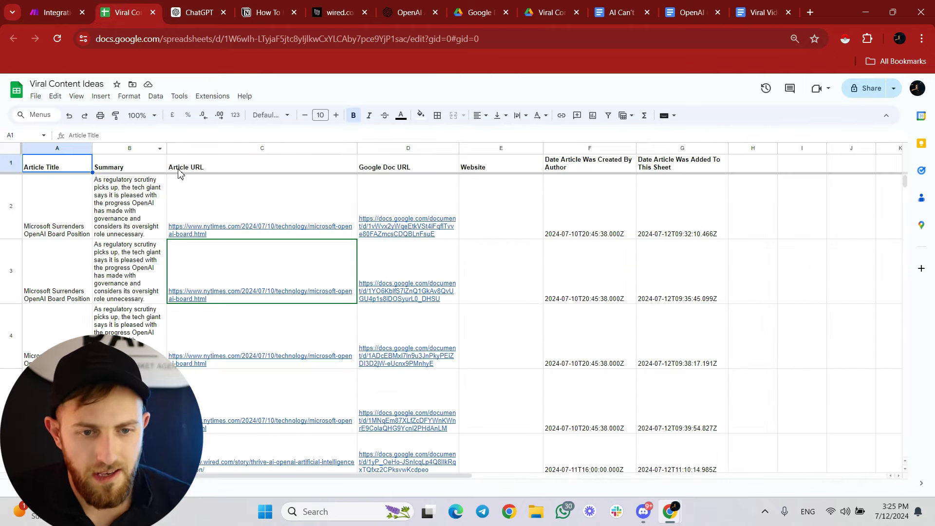
{"action": "left_click", "coordinate": [57, 12]}
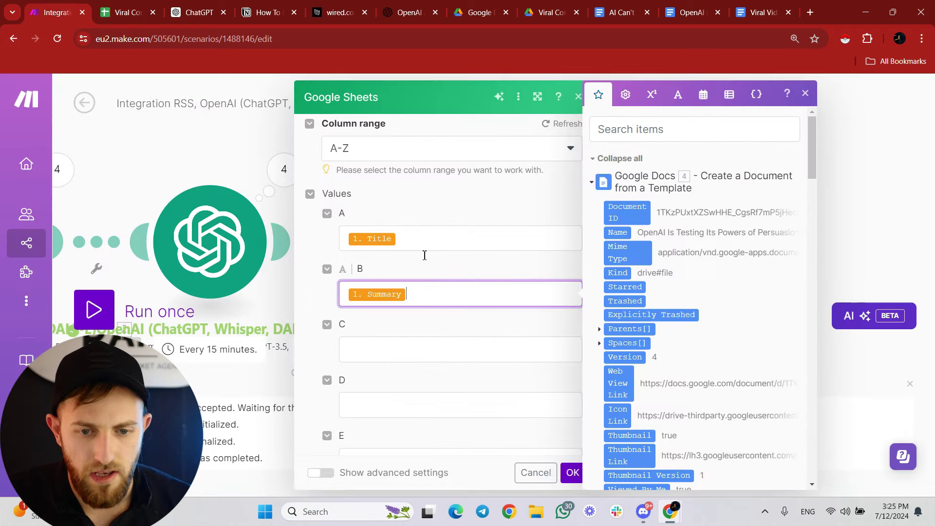
Map the RSS item URL into column C.
{"action": "left_click", "coordinate": [419, 340]}
{"action": "scroll", "coordinate": [666, 292], "scroll_direction": "down", "scroll_amount": 10}
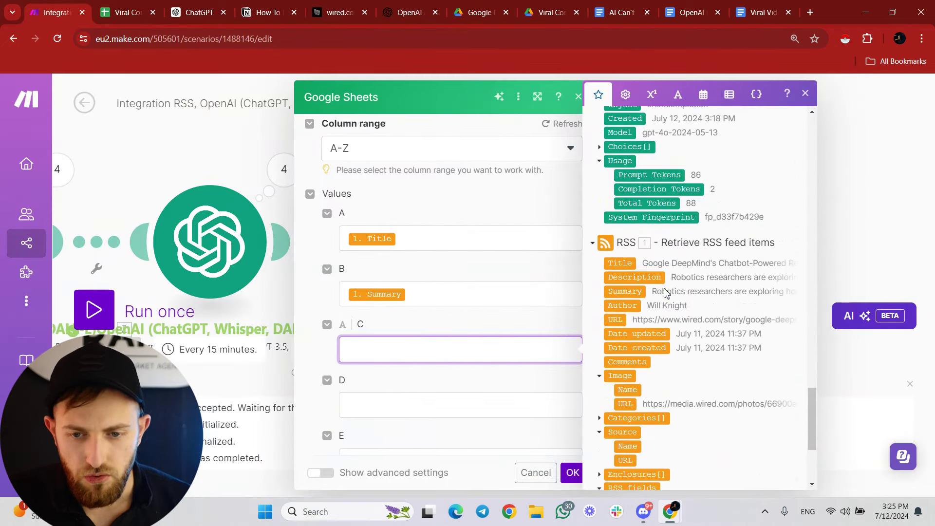
{"action": "left_click", "coordinate": [615, 322]}
{"action": "key", "text": "ctrl+Tab"}
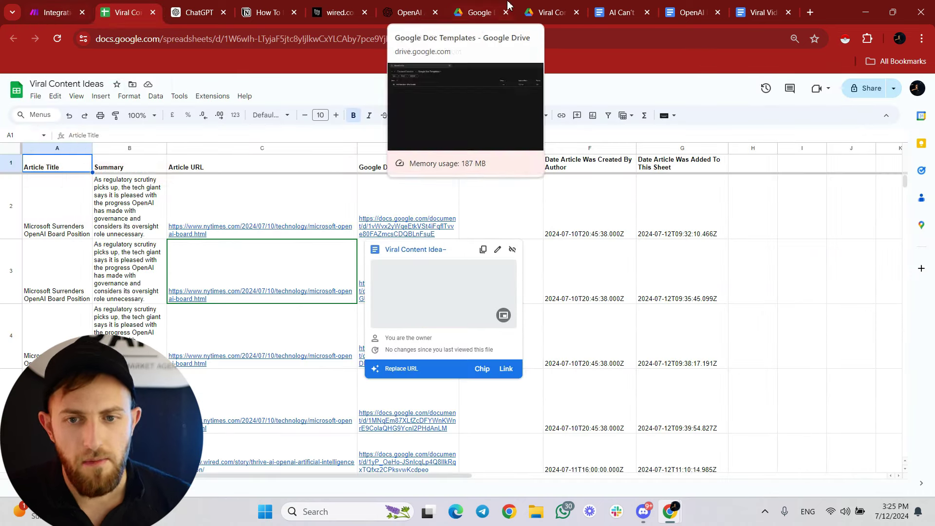
{"action": "left_click", "coordinate": [597, 15]}
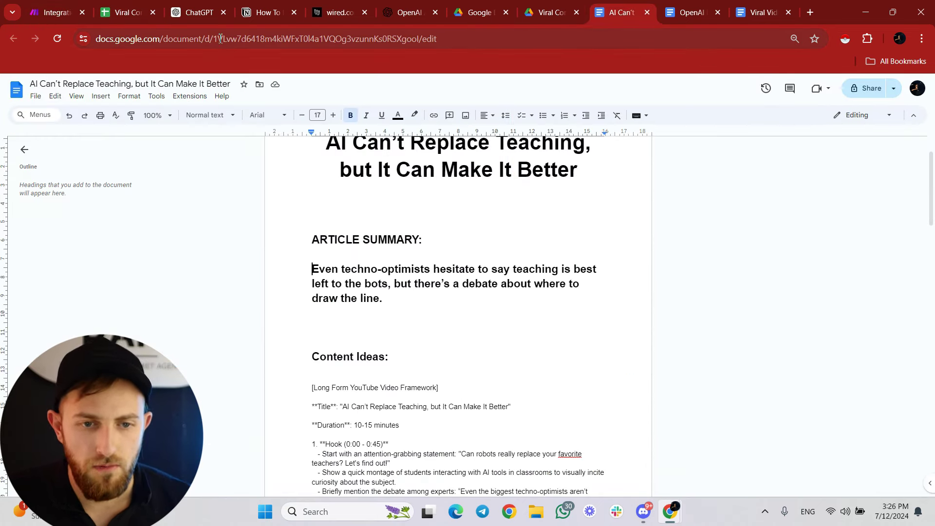
{"action": "left_click_drag", "start_coordinate": [221, 39], "coordinate": [122, 39]}
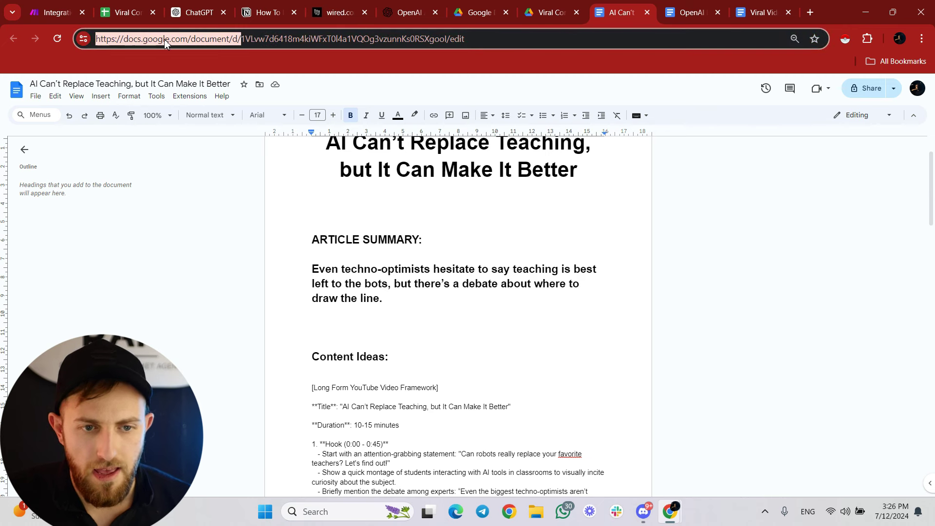
{"action": "left_click_drag", "start_coordinate": [235, 42], "coordinate": [242, 39]}
{"action": "key", "text": "ctrl+c"}
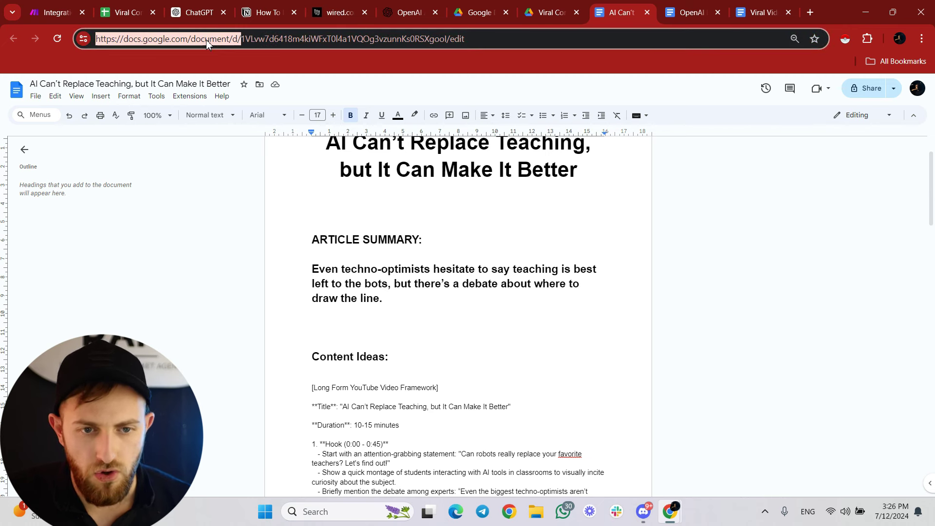
{"action": "key", "text": "ctrl+1"}
{"action": "left_click", "coordinate": [368, 405]}
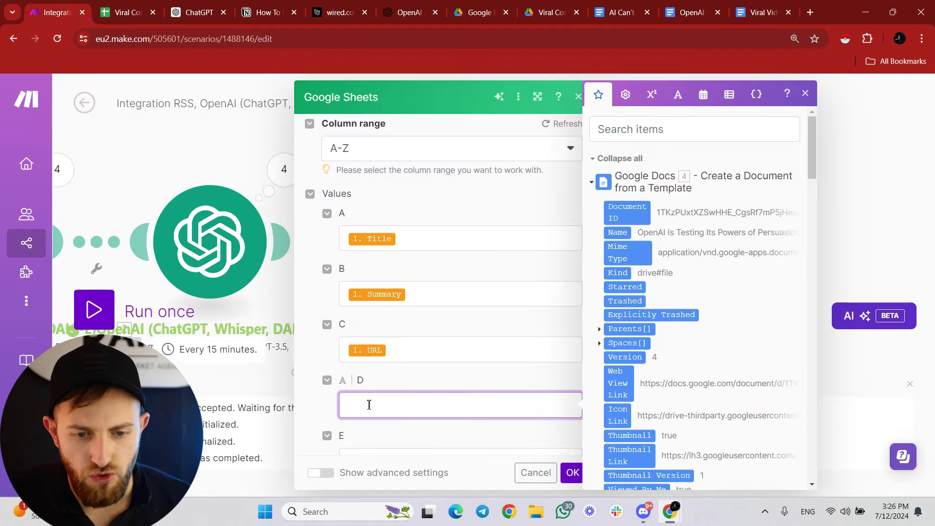
Build column D's doc link from the pasted address prefix plus the Document ID.
{"action": "key", "text": "ctrl+v"}
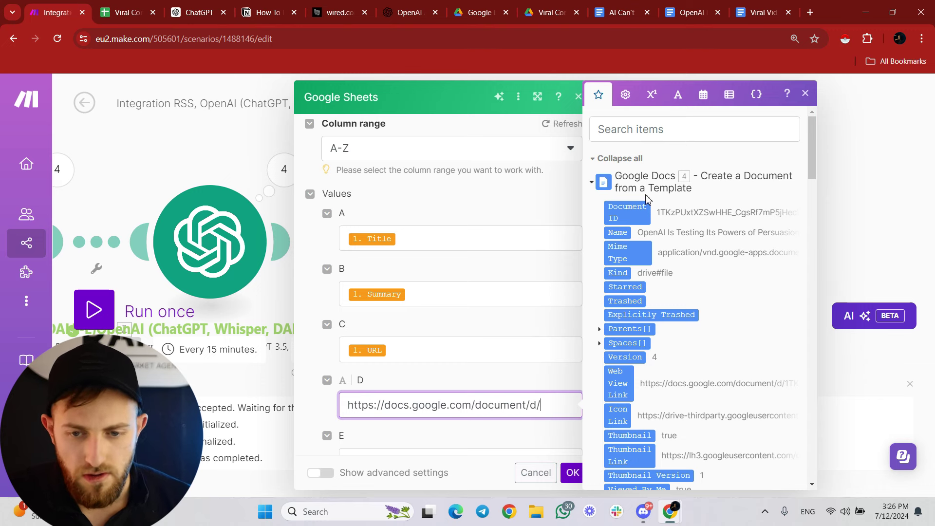
{"action": "left_click_drag", "start_coordinate": [627, 213], "coordinate": [476, 395]}
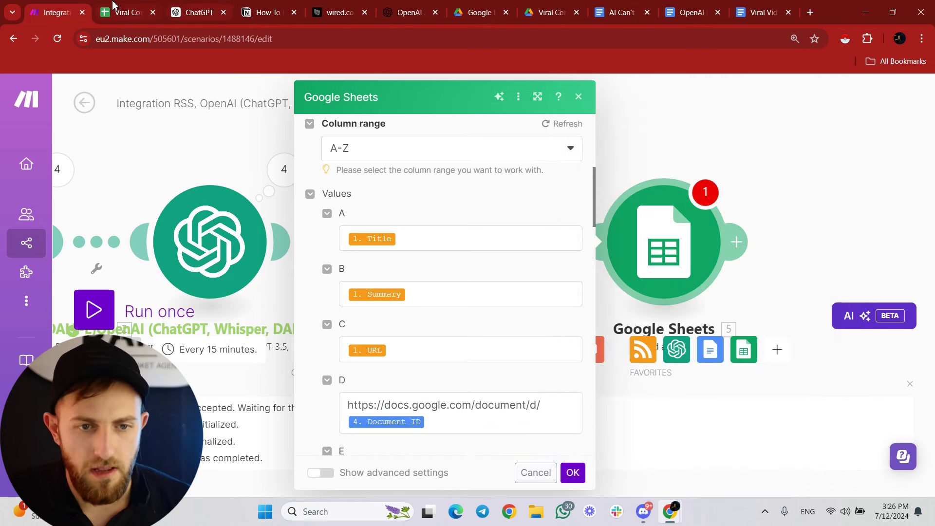
{"action": "scroll", "coordinate": [433, 227], "scroll_direction": "down", "scroll_amount": 3}
{"action": "left_click", "coordinate": [121, 12]}
{"action": "left_click", "coordinate": [58, 12]}
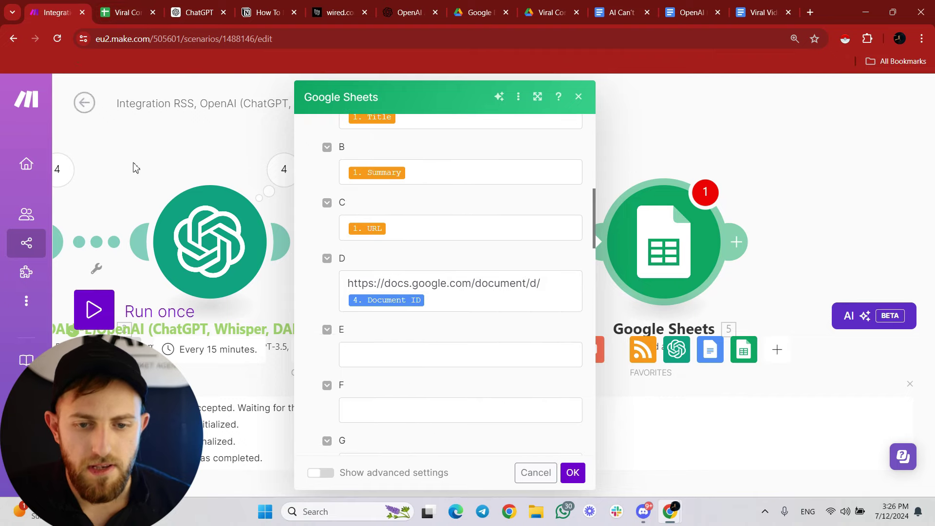
Map the OpenAI Result into column E.
{"action": "left_click", "coordinate": [389, 349]}
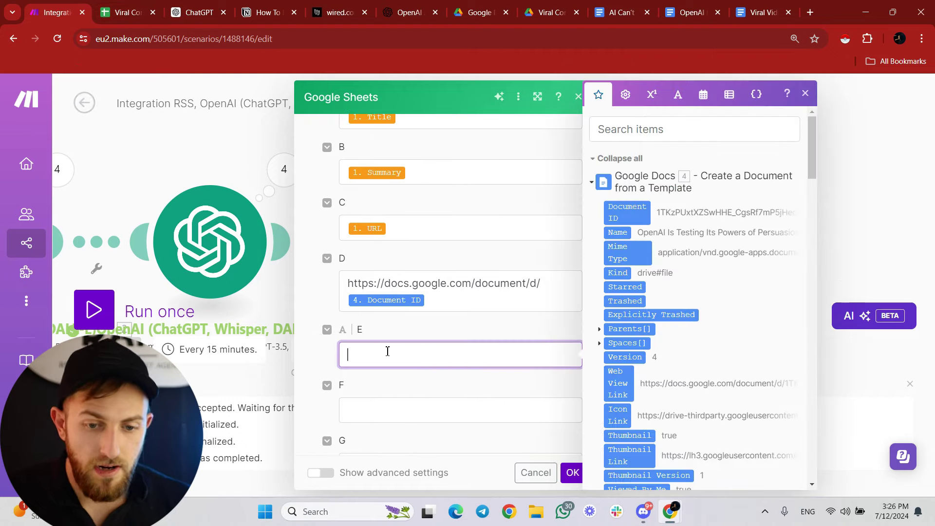
{"action": "scroll", "coordinate": [740, 298], "scroll_direction": "down", "scroll_amount": 15}
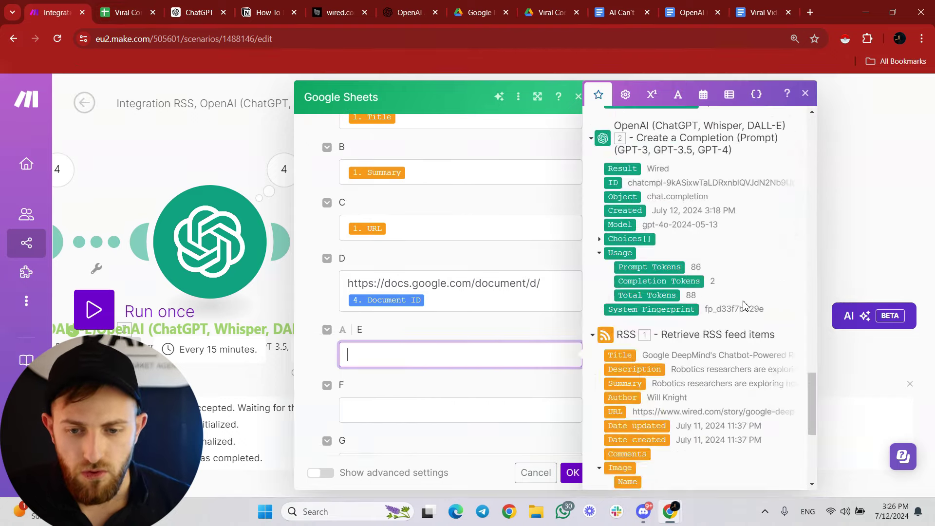
{"action": "scroll", "coordinate": [744, 305], "scroll_direction": "up", "scroll_amount": 1}
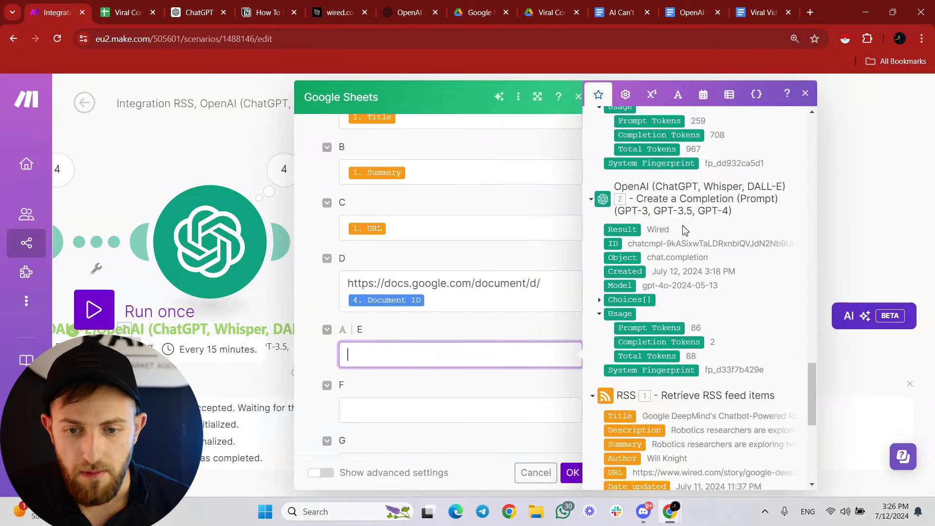
{"action": "left_click_drag", "start_coordinate": [627, 233], "coordinate": [366, 345]}
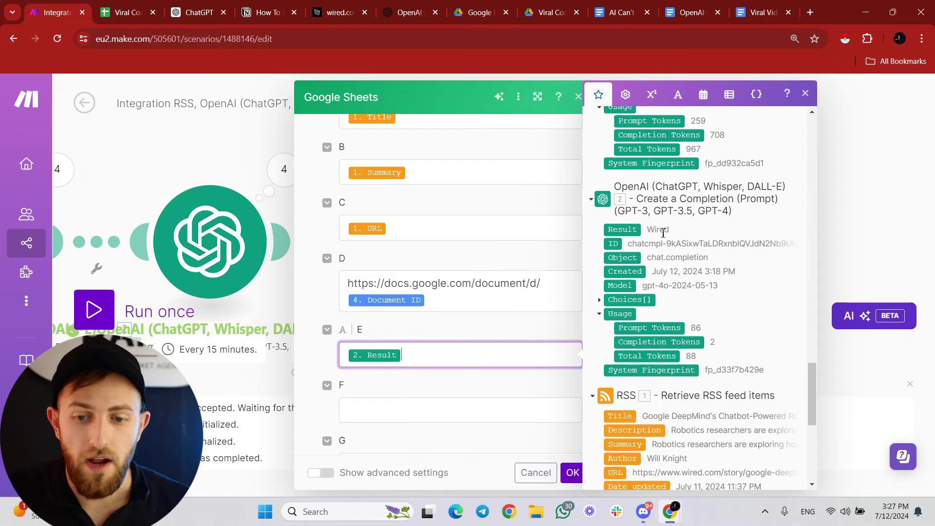
{"action": "key", "text": "ctrl+Tab"}
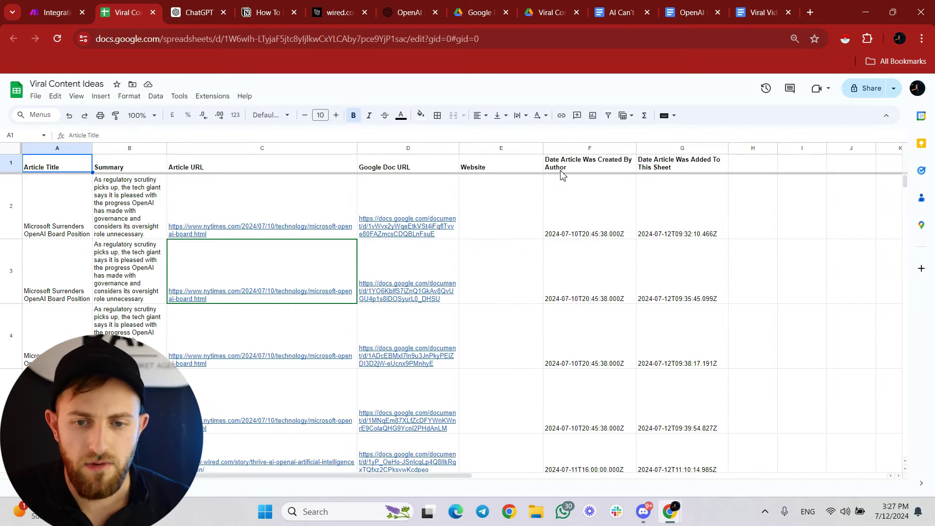
{"action": "key", "text": "ctrl+shift+Tab"}
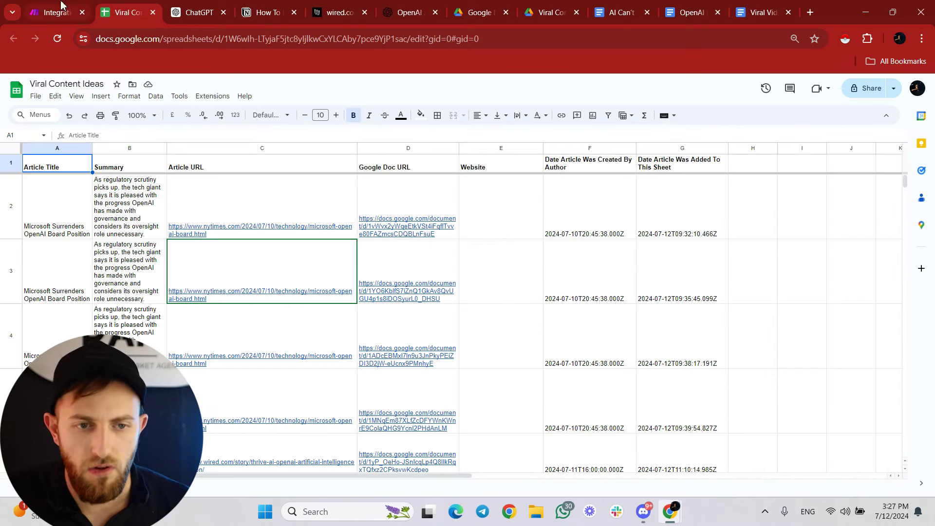
Map the article's Date created into column F.
{"action": "left_click", "coordinate": [390, 411]}
{"action": "scroll", "coordinate": [630, 237], "scroll_direction": "down", "scroll_amount": 15}
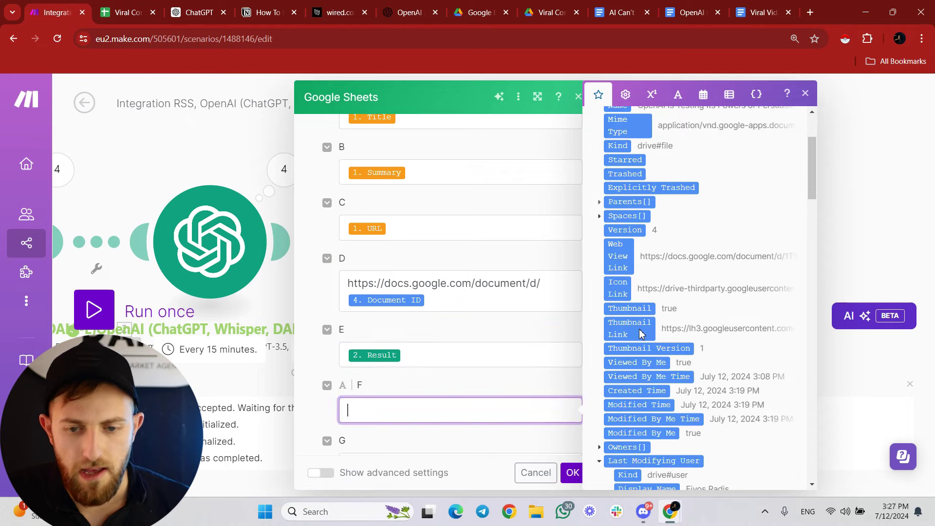
{"action": "scroll", "coordinate": [630, 238], "scroll_direction": "down", "scroll_amount": 15}
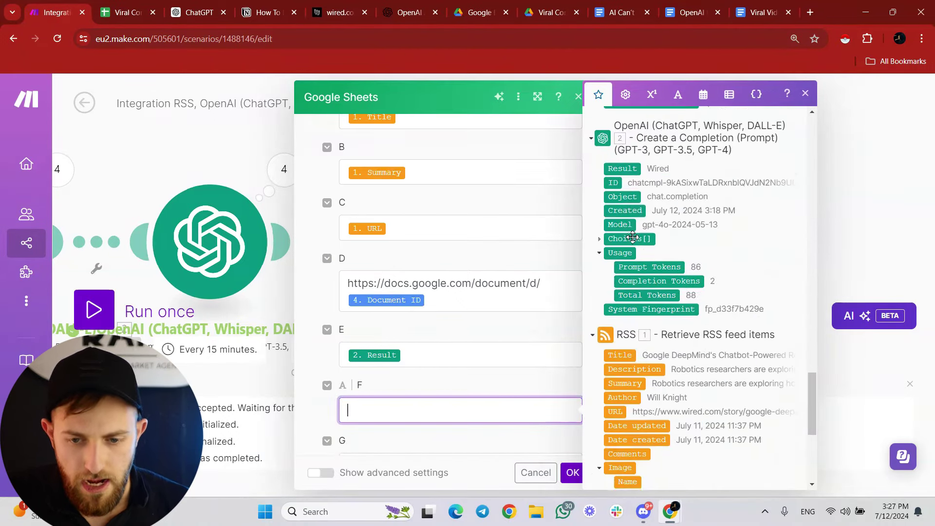
{"action": "scroll", "coordinate": [632, 237], "scroll_direction": "up", "scroll_amount": 5}
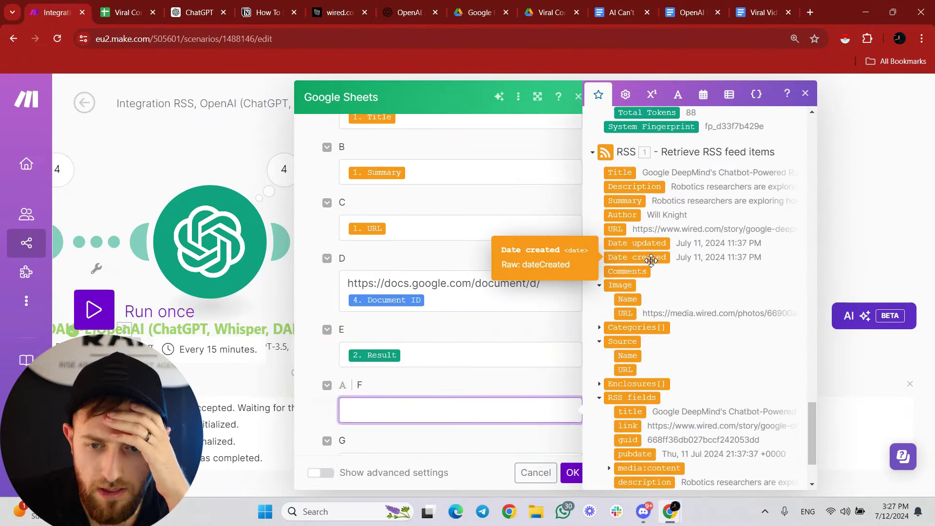
{"action": "left_click", "coordinate": [628, 261]}
{"action": "key", "text": "ctrl+Tab"}
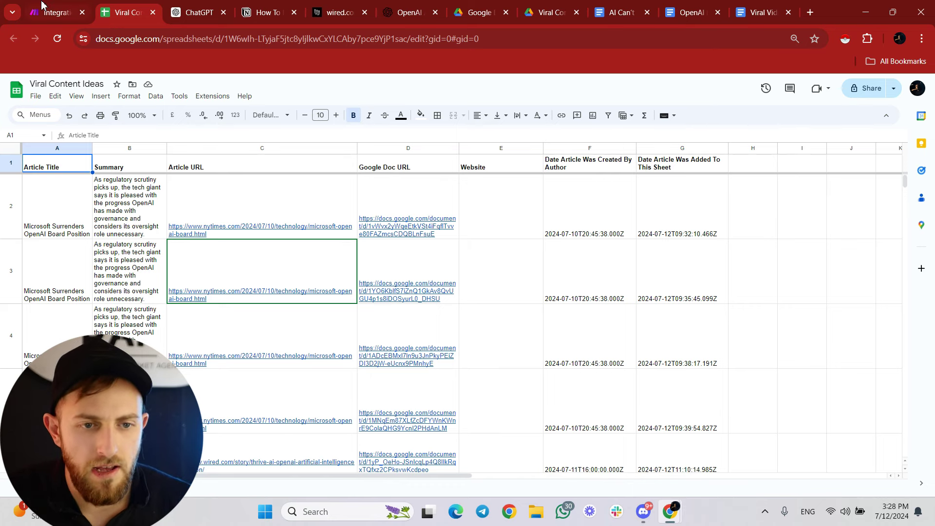
{"action": "left_click", "coordinate": [53, 12]}
{"action": "left_click", "coordinate": [358, 276]}
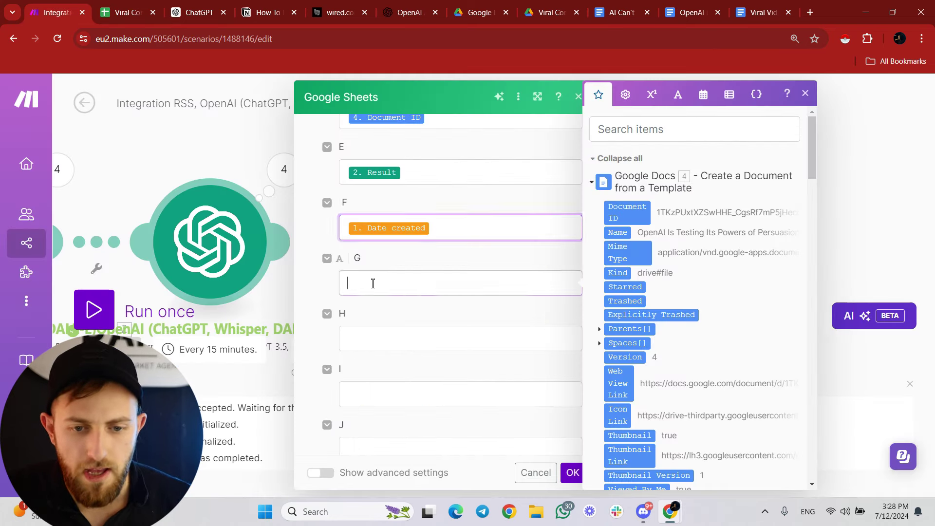
Fill column G with the current time ('now') and save the Google Sheets row module.
{"action": "left_click", "coordinate": [707, 99]}
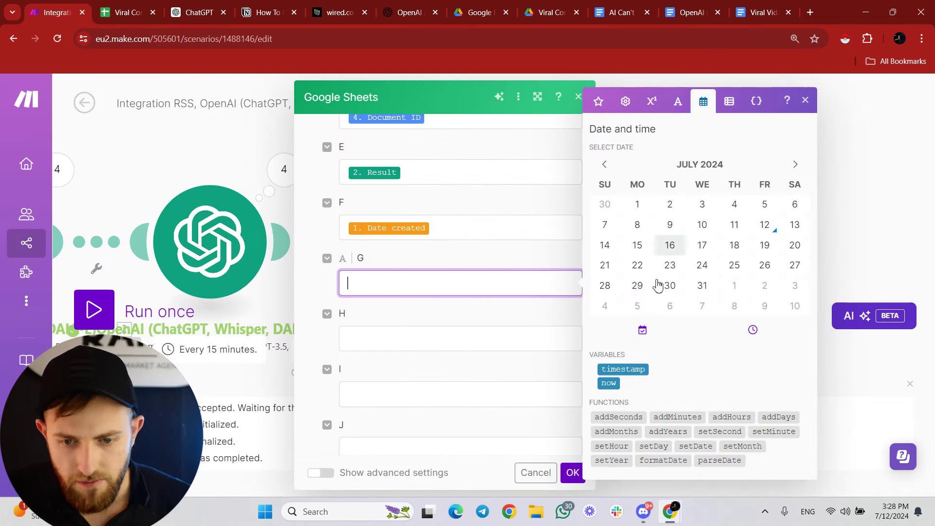
{"action": "left_click", "coordinate": [609, 383]}
{"action": "left_click", "coordinate": [573, 472]}
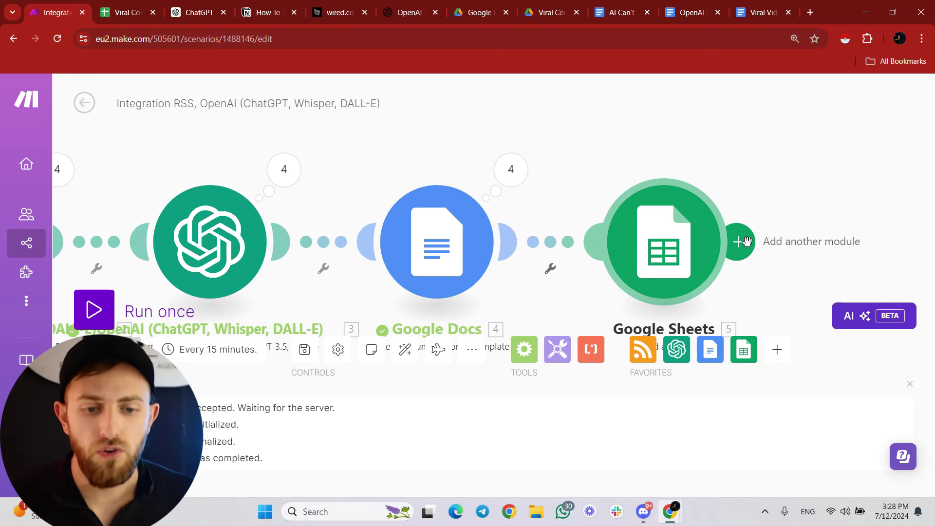
Add a Discord 'Send a Message' module after the Google Sheets step.
{"action": "left_click", "coordinate": [747, 242]}
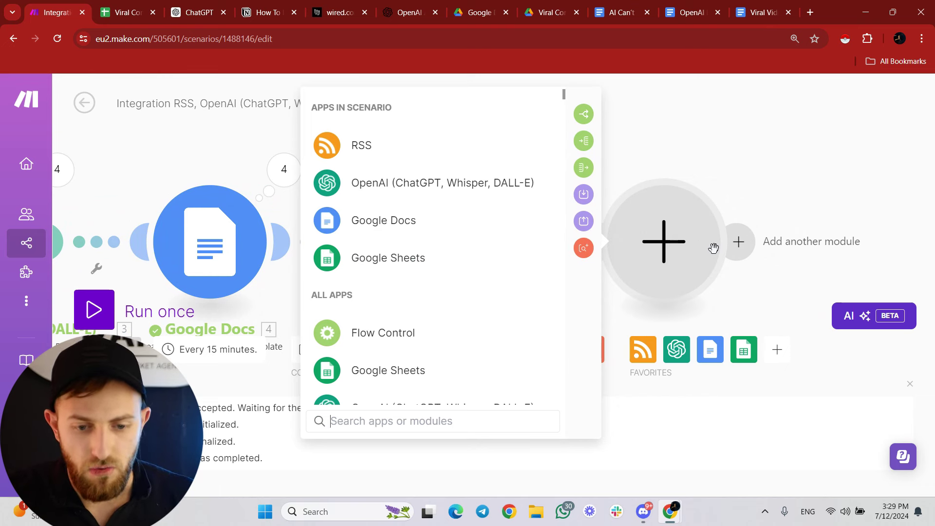
{"action": "type", "text": "d"}
{"action": "left_click", "coordinate": [422, 113]}
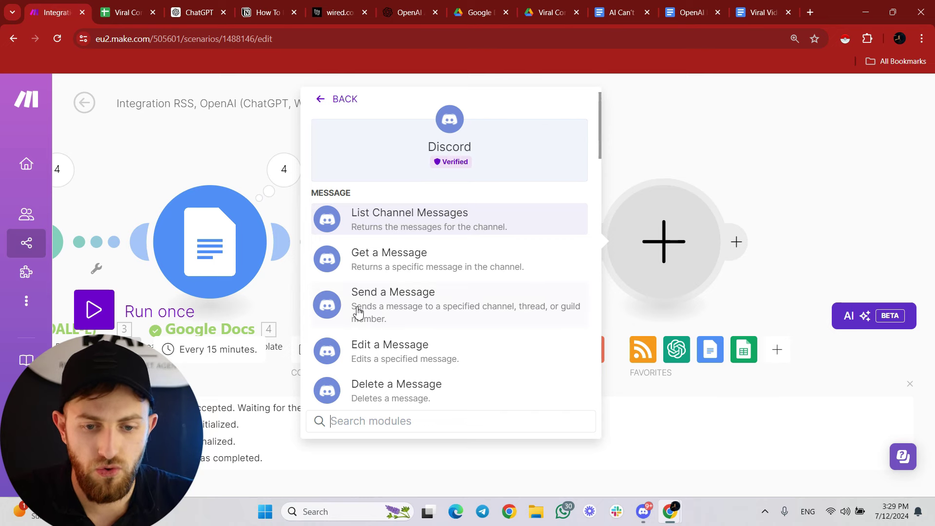
{"action": "left_click", "coordinate": [373, 309]}
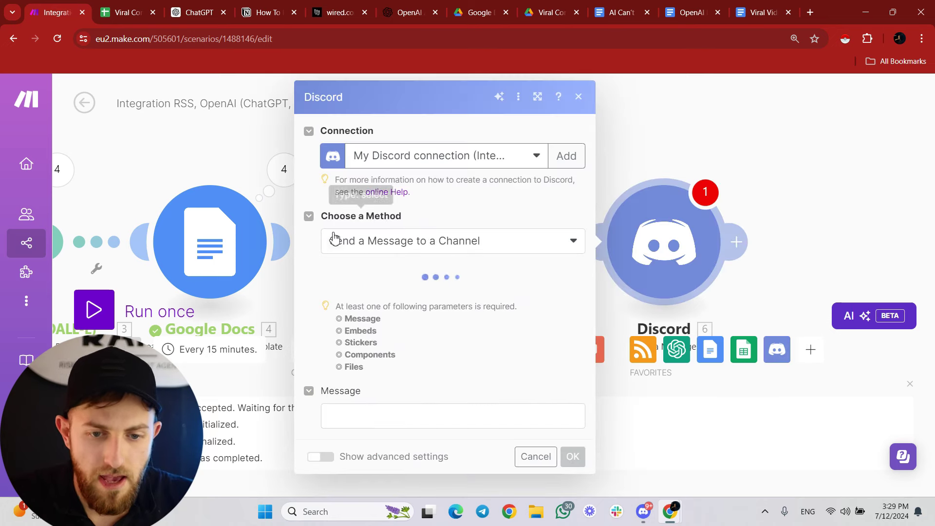
Switch the method to 'Send a DM to a Guild Member' and find the recipient by username.
{"action": "left_click", "coordinate": [359, 254]}
{"action": "left_click", "coordinate": [341, 247]}
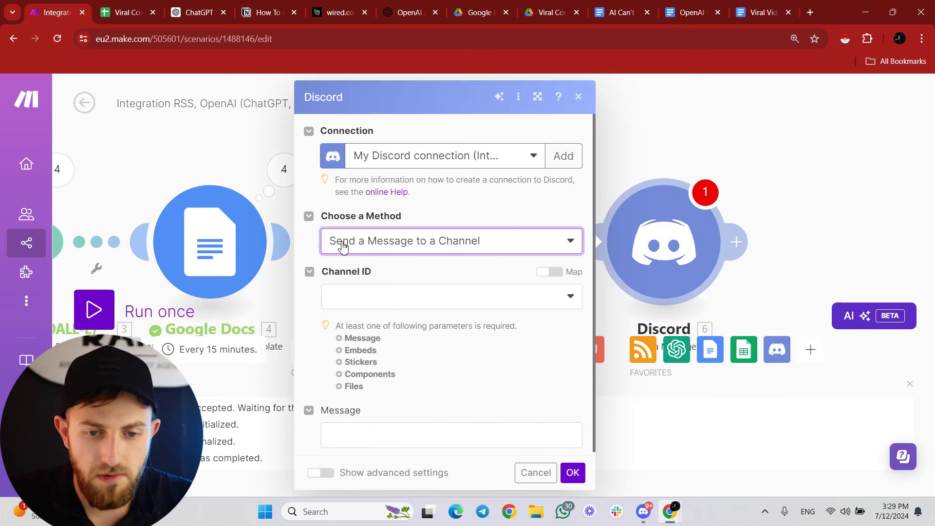
{"action": "left_click", "coordinate": [343, 248]}
{"action": "left_click", "coordinate": [341, 310]}
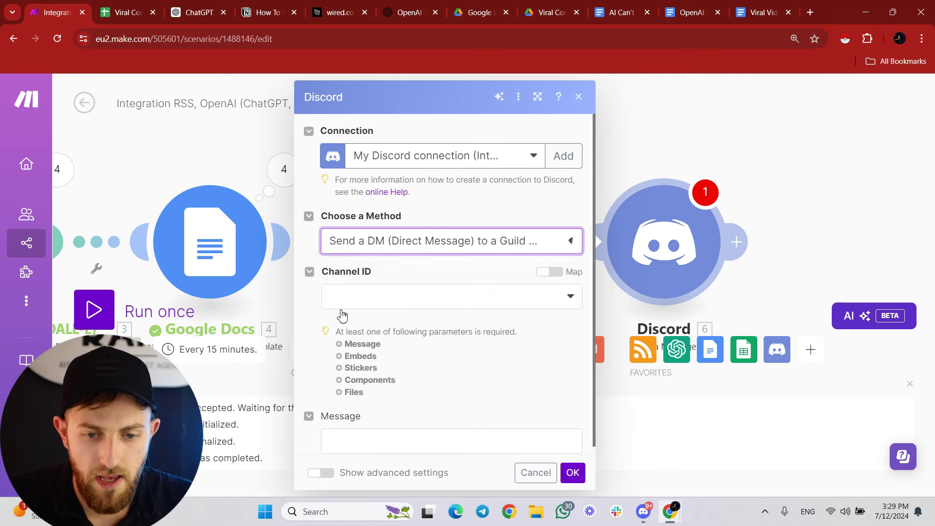
{"action": "left_click", "coordinate": [484, 297]}
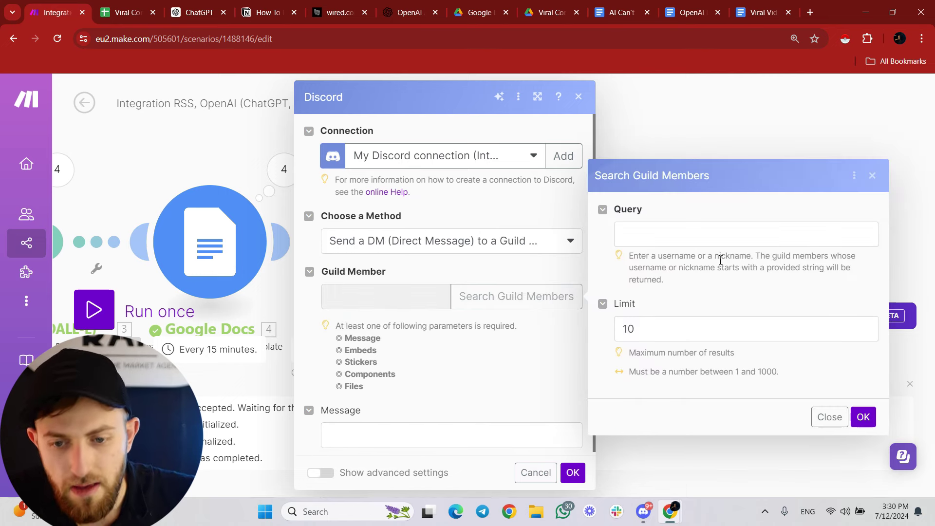
{"action": "left_click", "coordinate": [643, 511]}
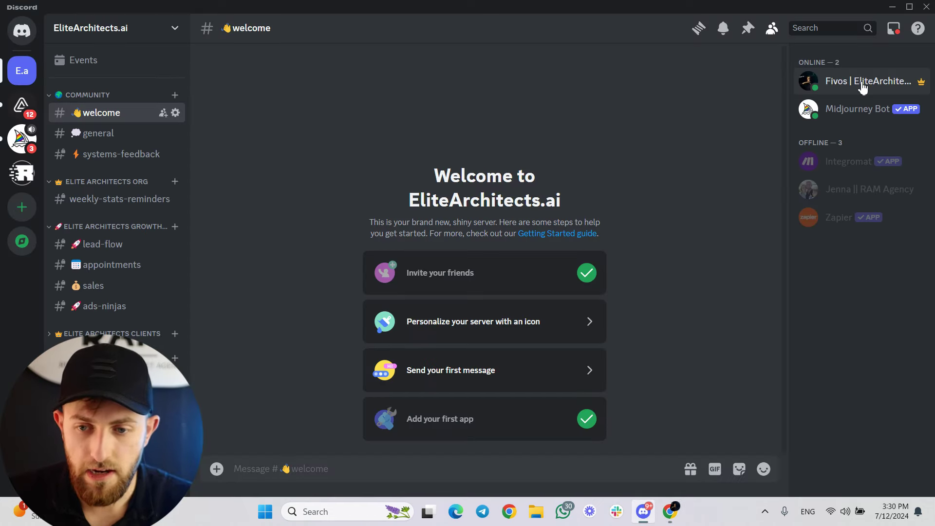
{"action": "left_click", "coordinate": [892, 7]}
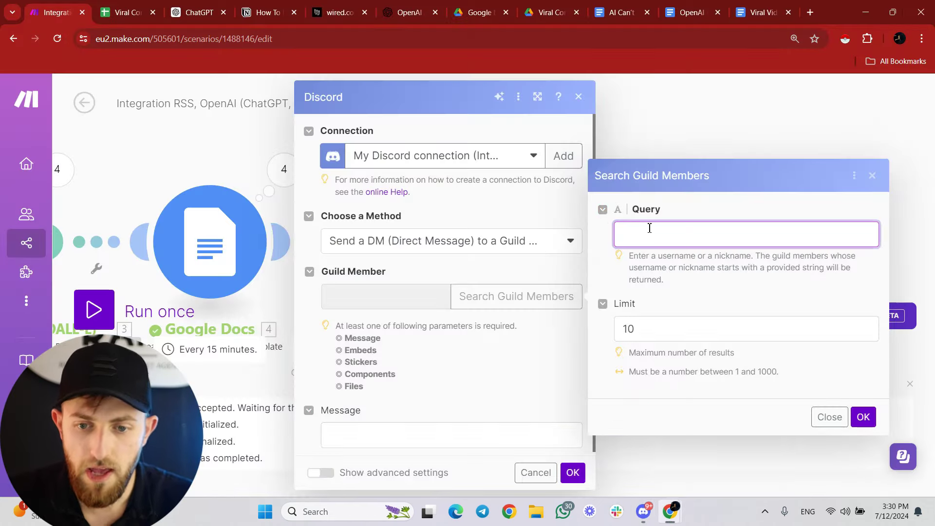
{"action": "type", "text": "fivos"}
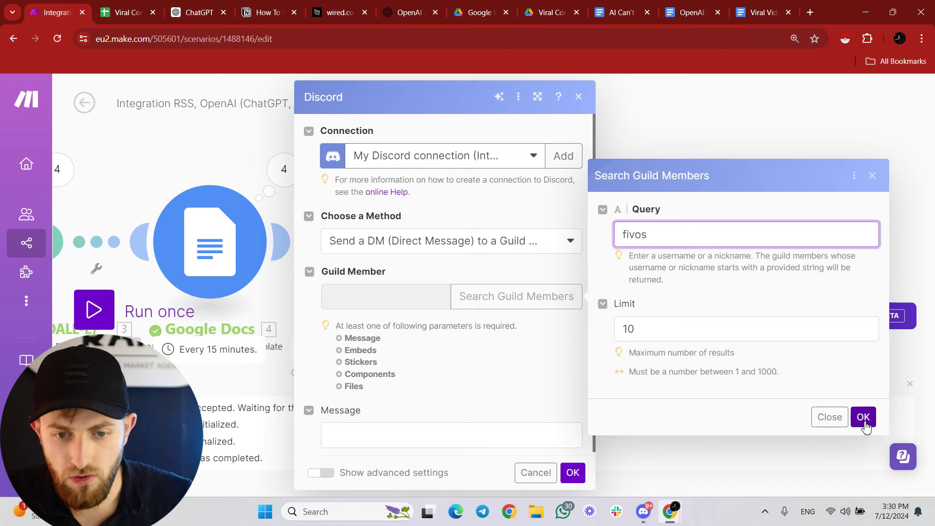
{"action": "left_click", "coordinate": [863, 417]}
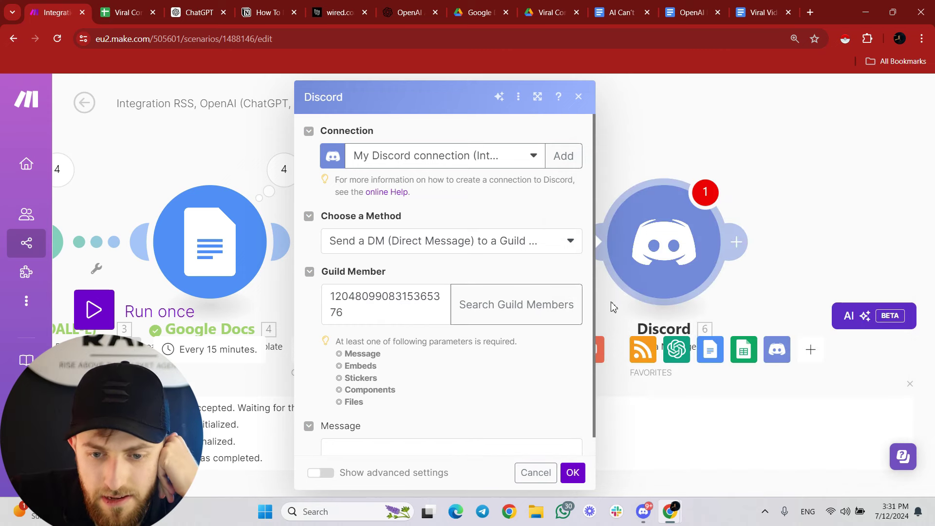
{"action": "scroll", "coordinate": [349, 293], "scroll_direction": "down", "scroll_amount": 1}
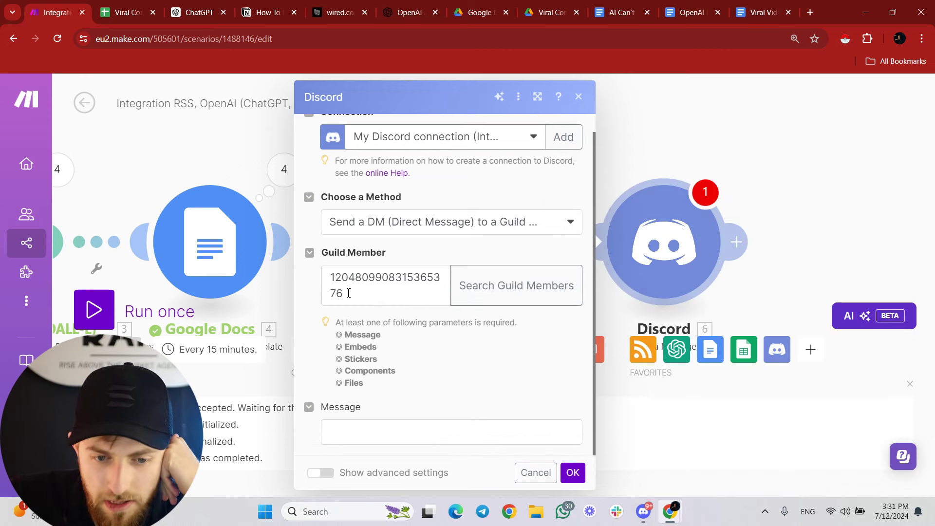
Type 'New Viral Content Idea Out, please check' and copy the docs.google.com/document/d/ link prefix.
{"action": "left_click", "coordinate": [391, 430]}
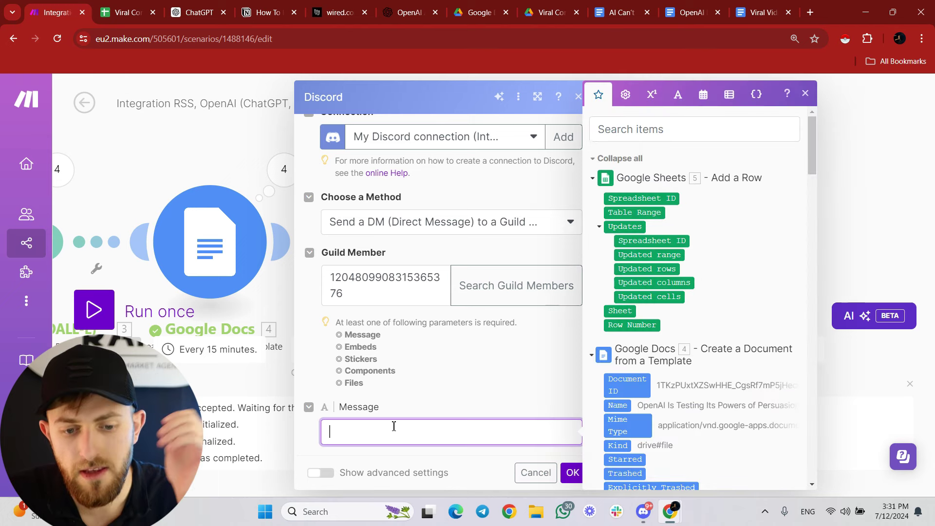
{"action": "type", "text": "New "}
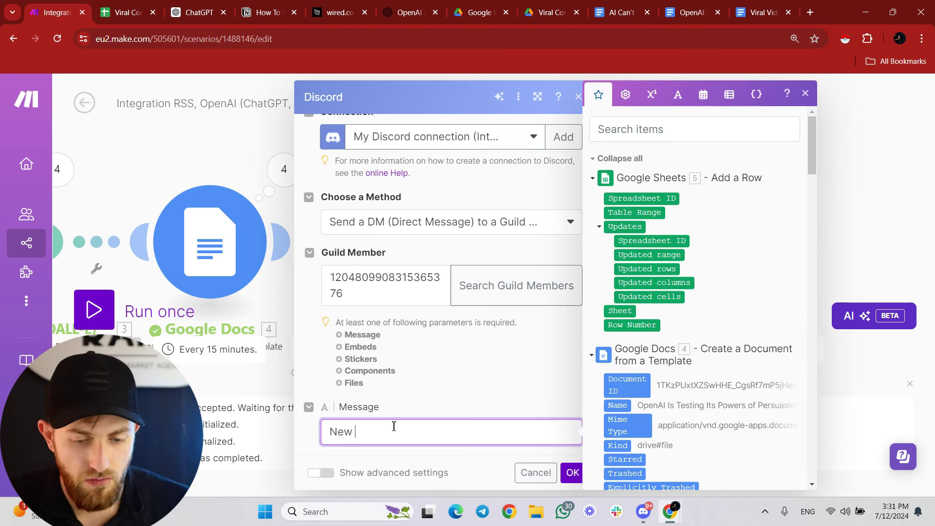
{"action": "type", "text": "Viral Content Idea Out"}
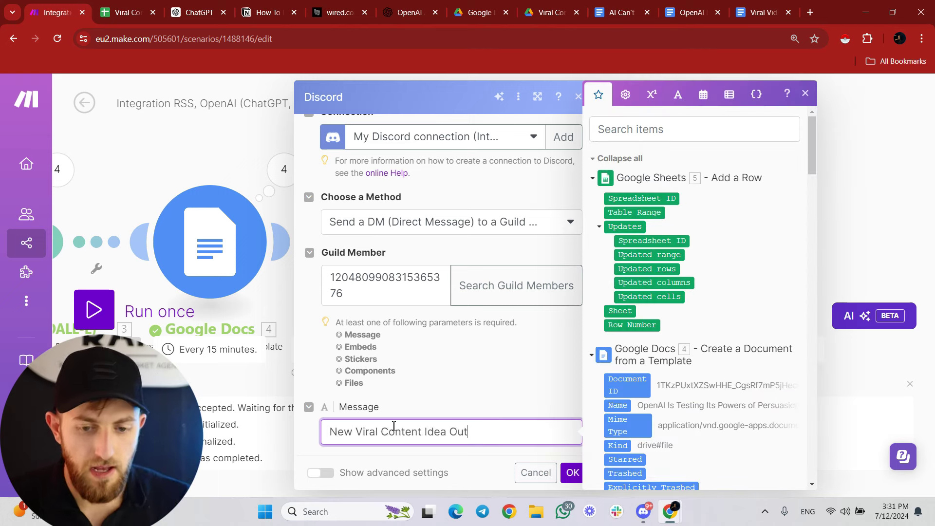
{"action": "type", "text": ", please check"}
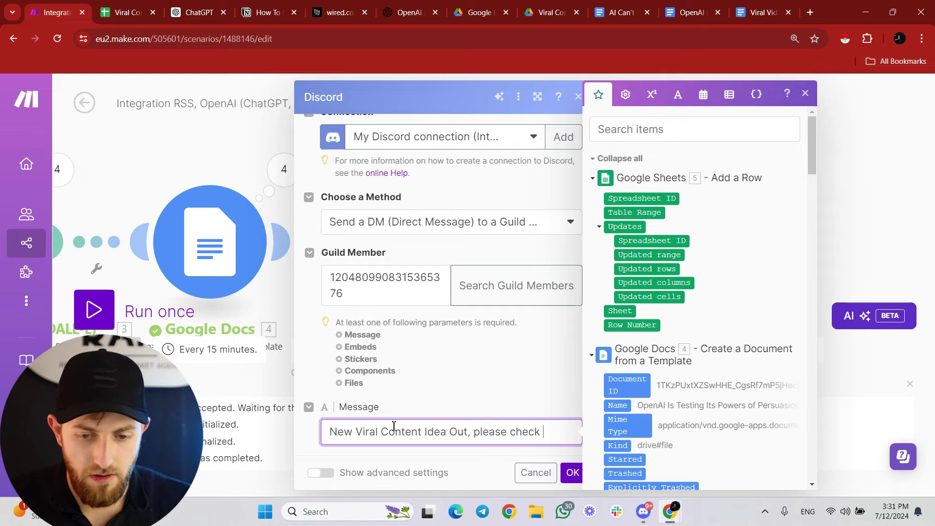
{"action": "left_click", "coordinate": [618, 12]}
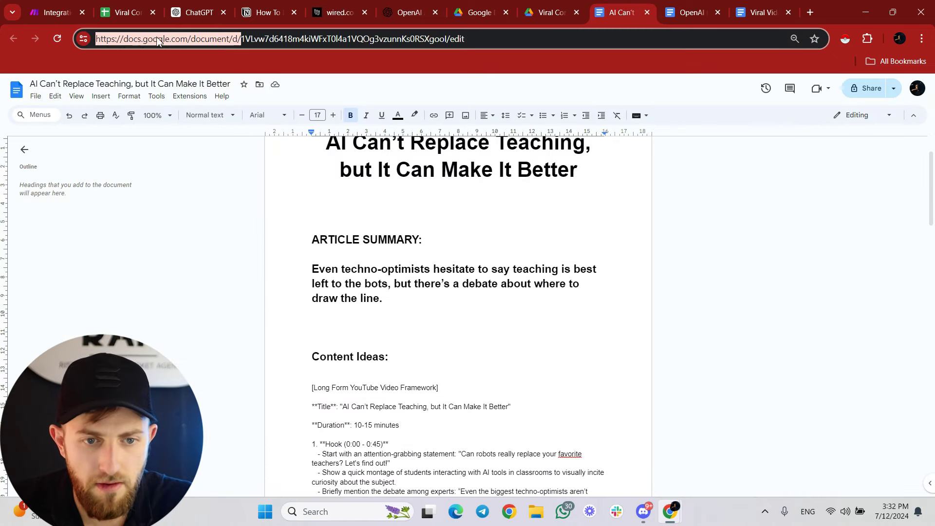
{"action": "left_click_drag", "start_coordinate": [100, 38], "coordinate": [238, 39]}
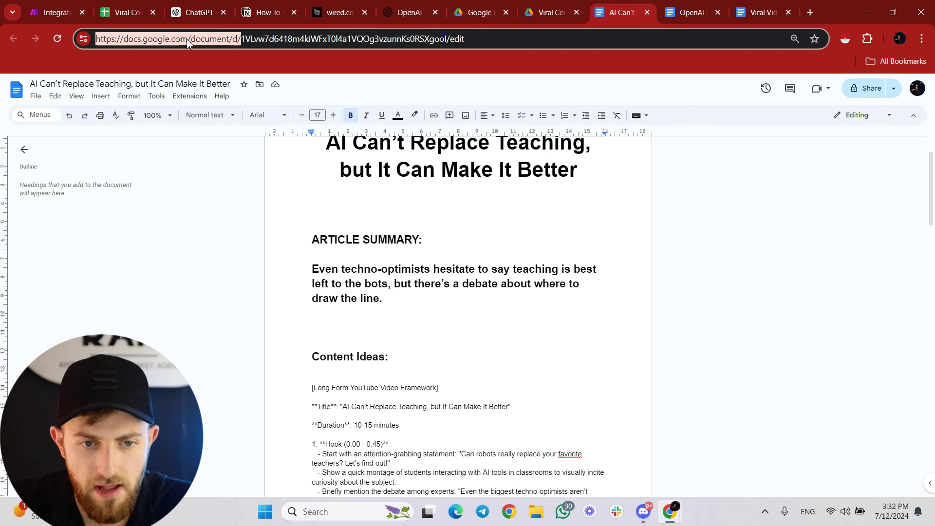
{"action": "key", "text": "ctrl+c"}
Paste the doc link prefix into the message, append the mapped Document ID, and save.
{"action": "left_click", "coordinate": [44, 13]}
{"action": "key", "text": "ctrl+v"}
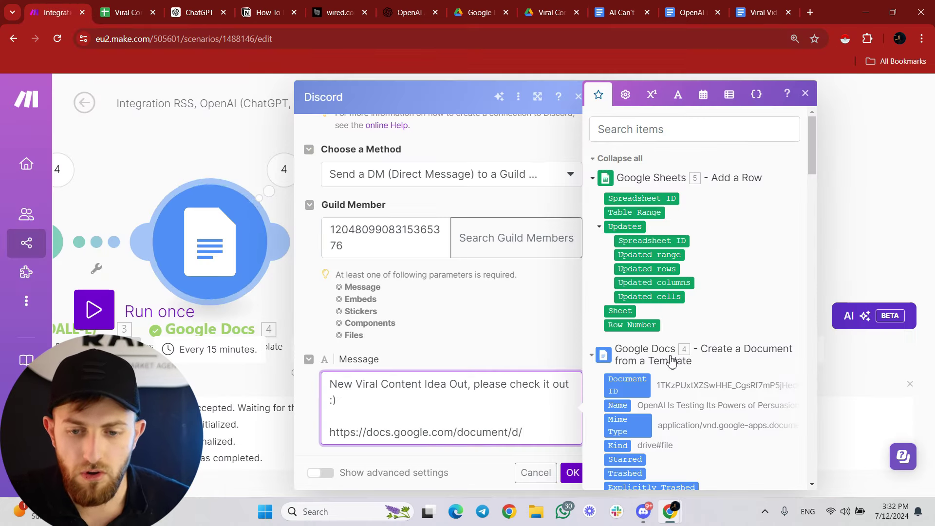
{"action": "left_click_drag", "start_coordinate": [661, 383], "coordinate": [568, 417]}
{"action": "left_click", "coordinate": [572, 473]}
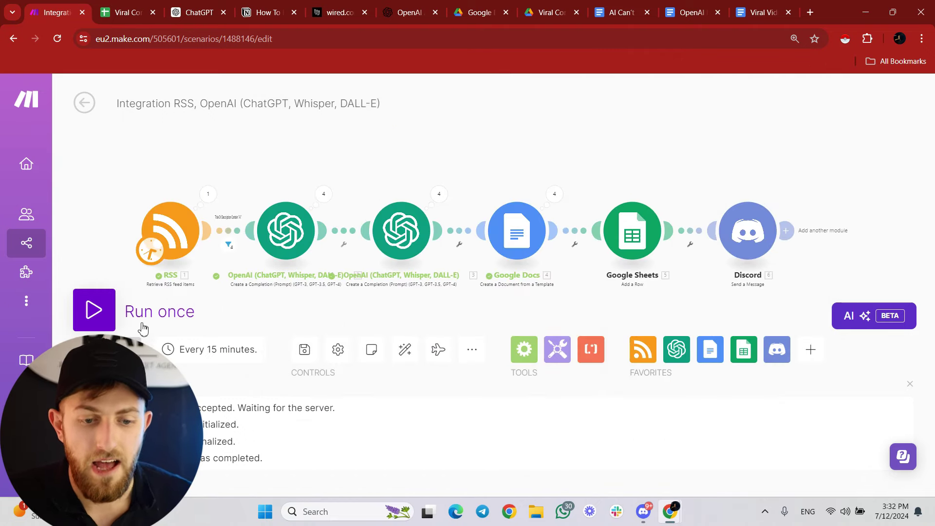
Run the scenario once and check the new doc-link messages in the Integromat Discord DM.
{"action": "left_click", "coordinate": [119, 321]}
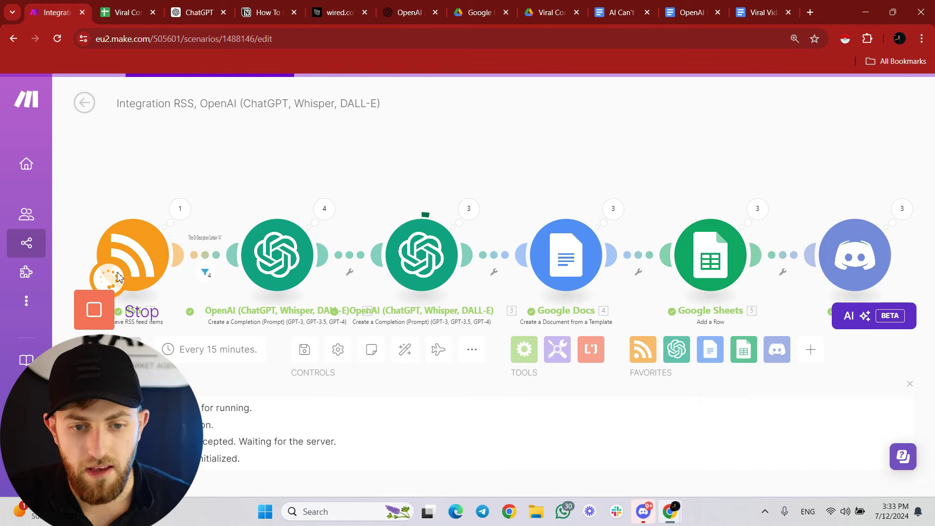
{"action": "key", "text": "alt+Tab"}
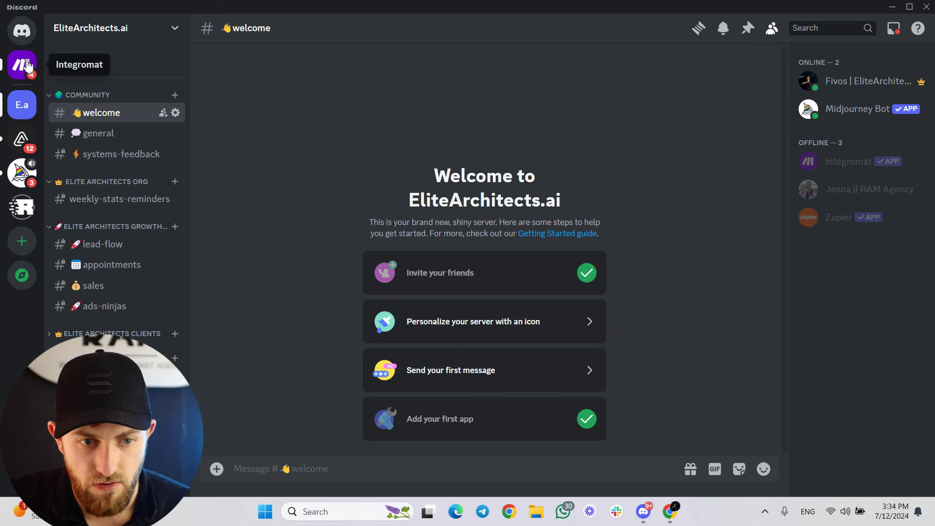
{"action": "left_click", "coordinate": [22, 67]}
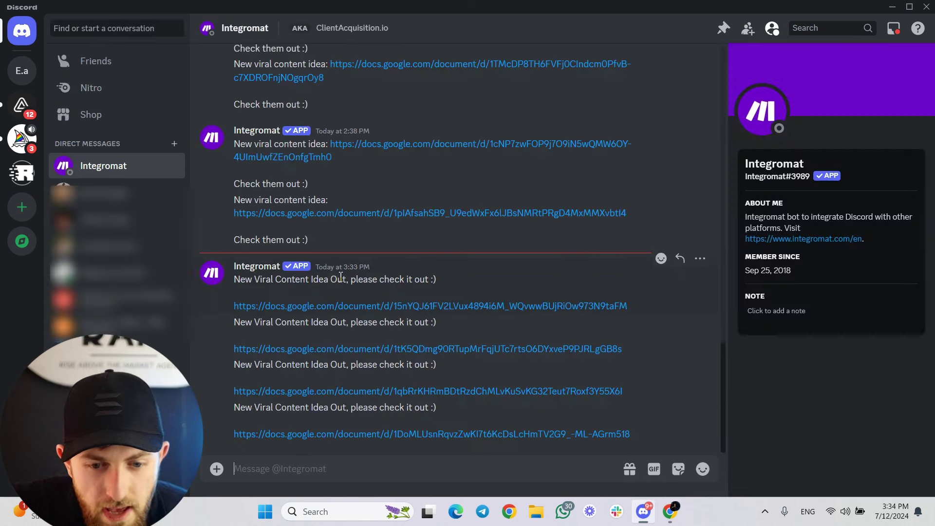
{"action": "left_click_drag", "start_coordinate": [636, 310], "coordinate": [234, 309]}
{"action": "key", "text": "ctrl+c"}
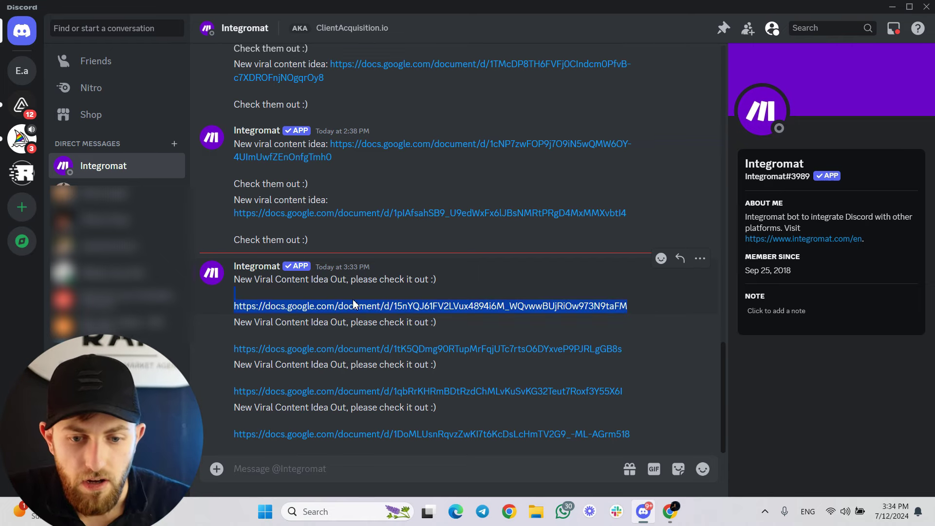
{"action": "left_click", "coordinate": [892, 7]}
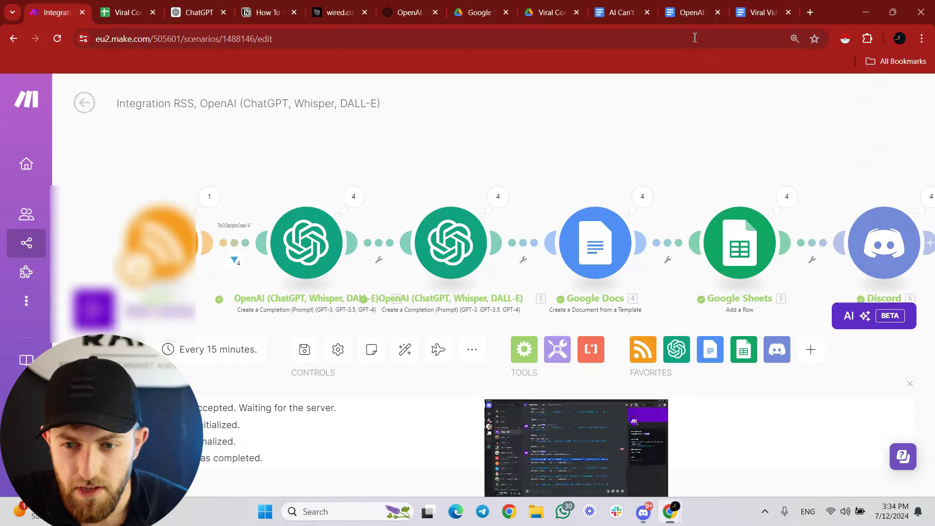
Open the copied doc link, skim the Russian AI spam farm doc, then view the Viral Content Ideas sheet.
{"action": "left_click", "coordinate": [809, 12]}
{"action": "key", "text": "ctrl+v"}
{"action": "key", "text": "Return"}
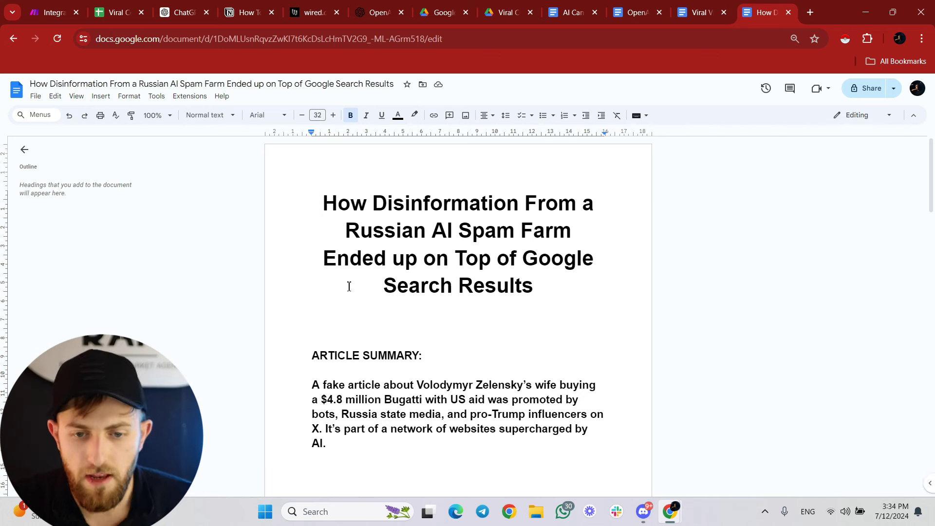
{"action": "scroll", "coordinate": [433, 281], "scroll_direction": "down", "scroll_amount": 3}
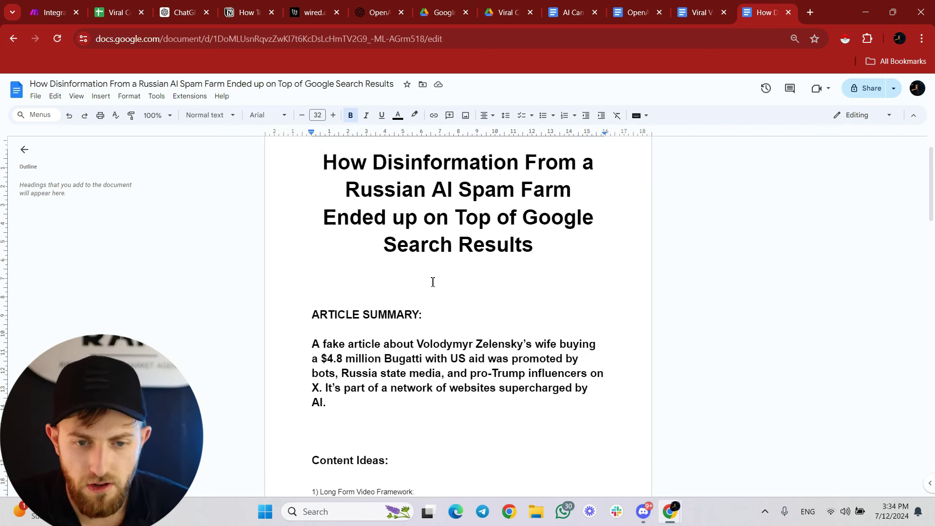
{"action": "scroll", "coordinate": [326, 256], "scroll_direction": "down", "scroll_amount": 3}
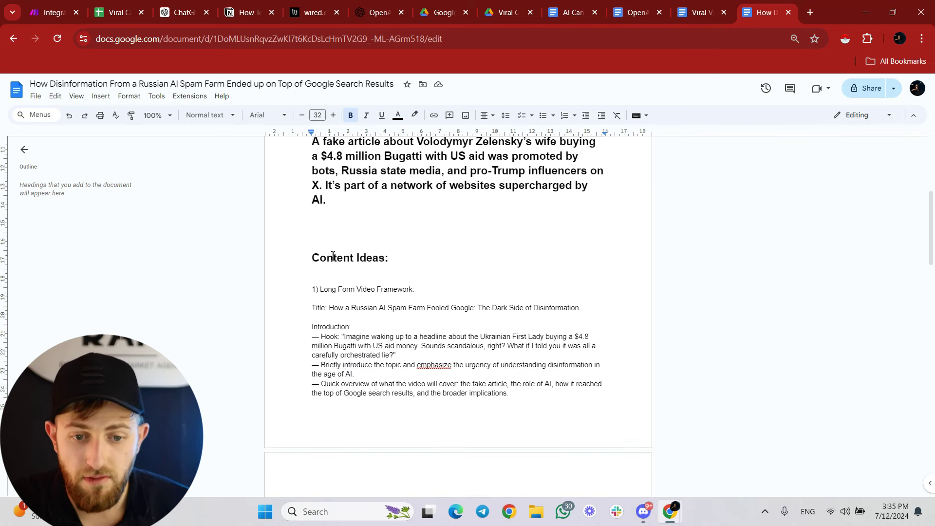
{"action": "scroll", "coordinate": [390, 330], "scroll_direction": "up", "scroll_amount": 6}
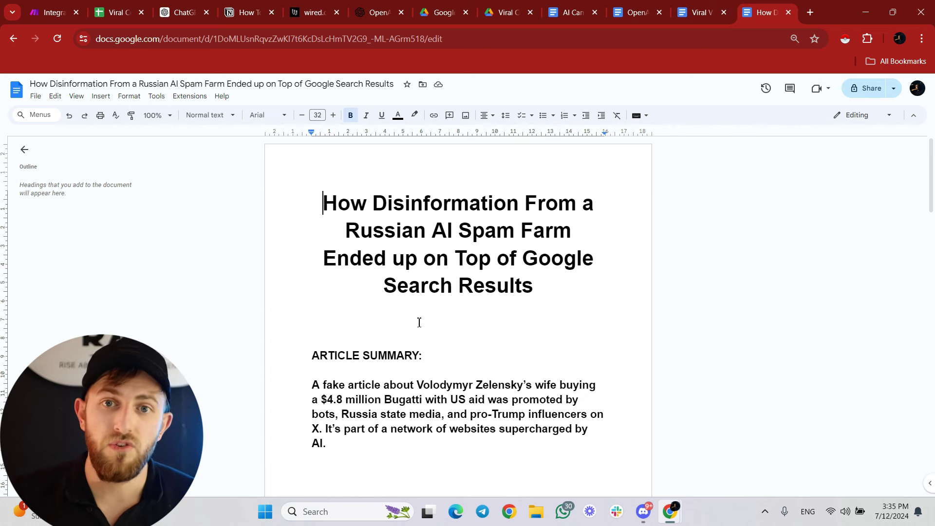
{"action": "left_click", "coordinate": [101, 4]}
Inspect row 16's title, summary, URL, doc link, website and dates, then return to Make.
{"action": "scroll", "coordinate": [57, 274], "scroll_direction": "down", "scroll_amount": 10}
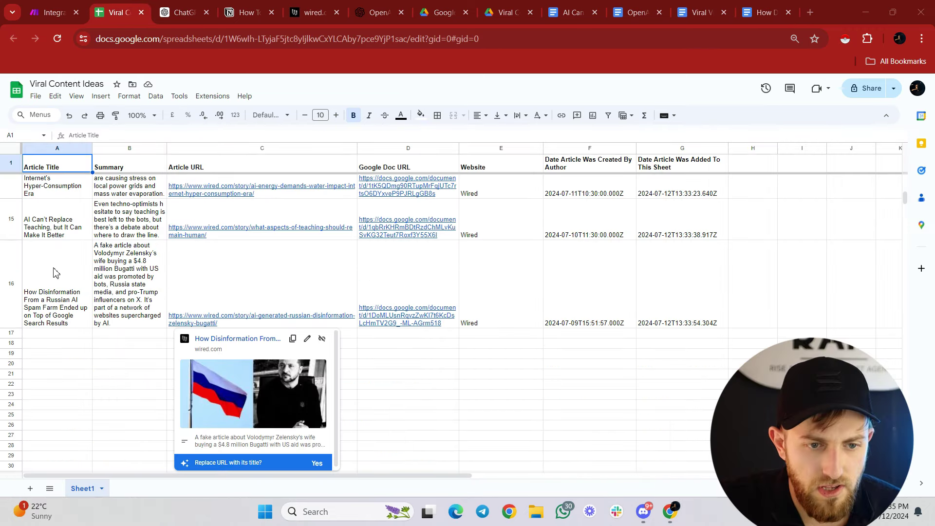
{"action": "left_click", "coordinate": [57, 273]}
{"action": "left_click", "coordinate": [111, 269]}
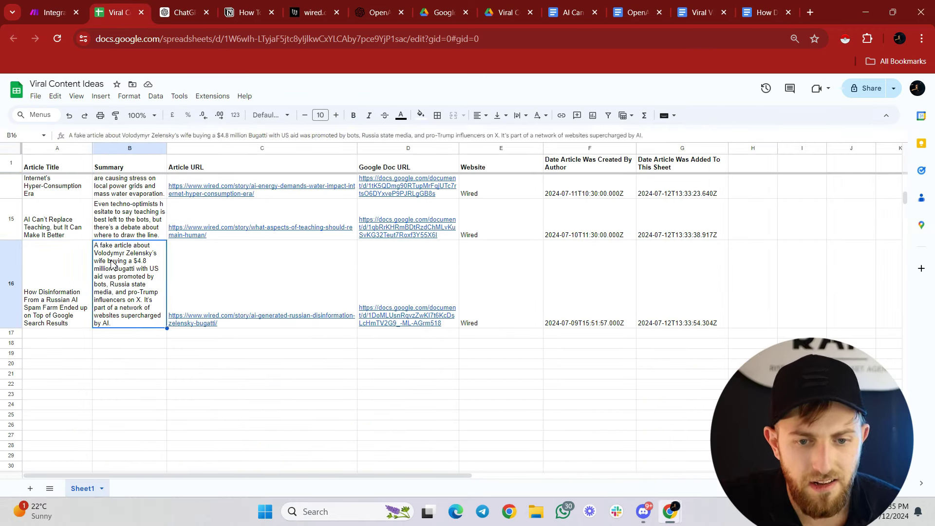
{"action": "left_click", "coordinate": [243, 273]}
{"action": "left_click", "coordinate": [404, 277]}
{"action": "left_click", "coordinate": [485, 283]}
{"action": "left_click", "coordinate": [597, 288]}
{"action": "left_click", "coordinate": [695, 294]}
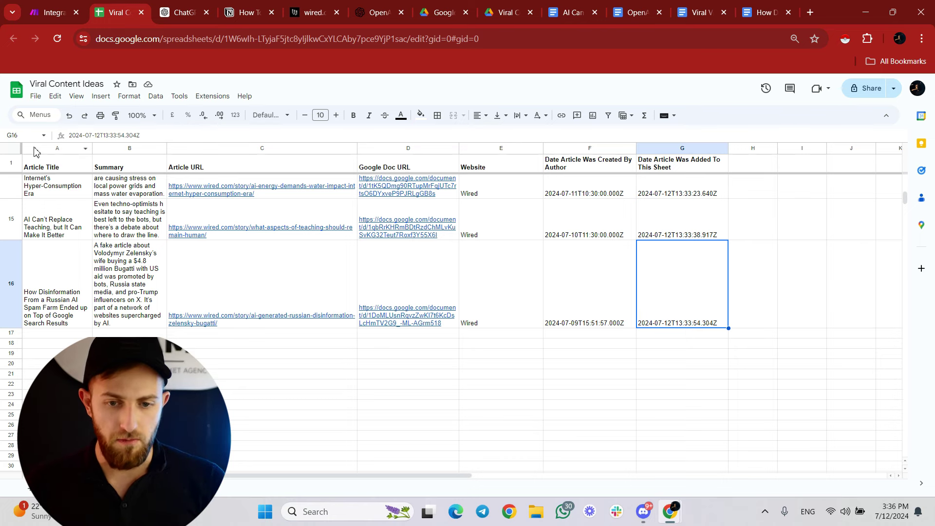
{"action": "left_click", "coordinate": [47, 11]}
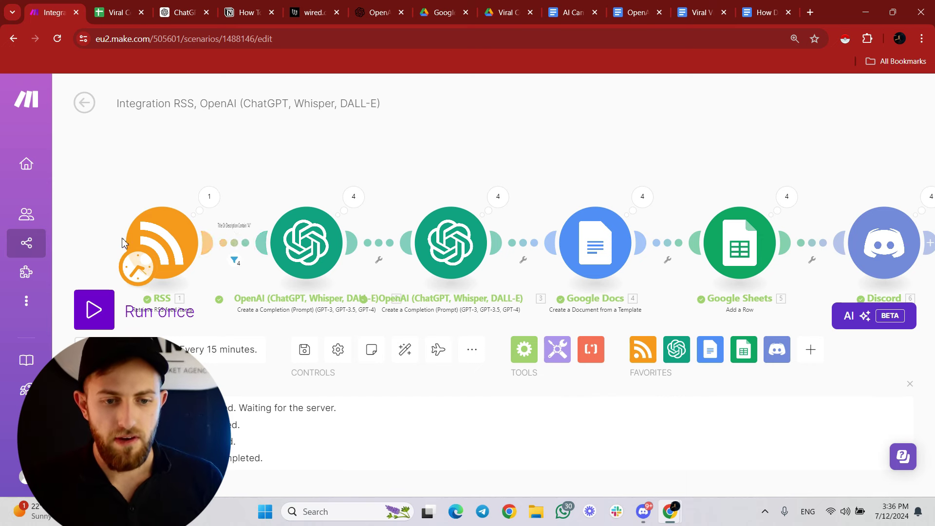
View the RSS module's Wired AI feed URL, then open a new browser tab.
{"action": "left_click", "coordinate": [165, 239]}
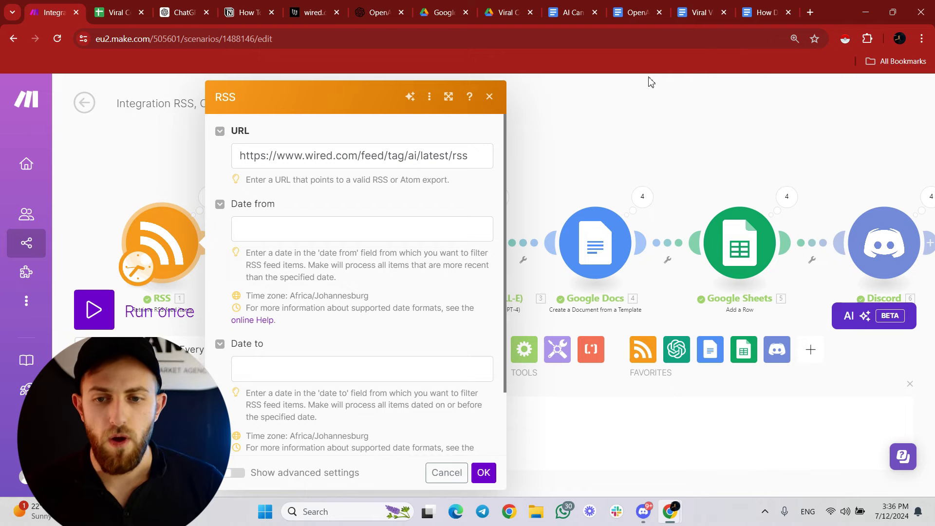
{"action": "left_click", "coordinate": [810, 13]}
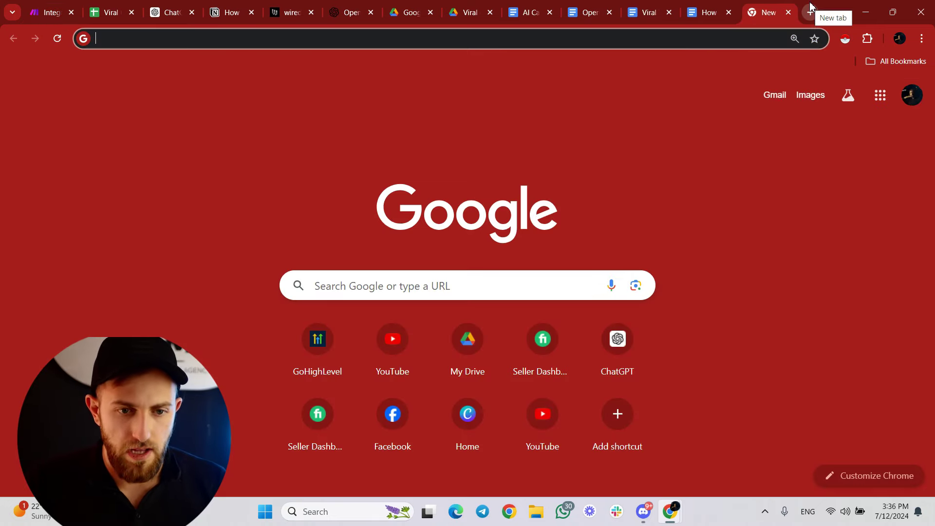
Find the NYT Technology RSS feed and replace the Wired feed URL in the RSS module with it.
{"action": "type", "text": "ny"}
{"action": "key", "text": "Return"}
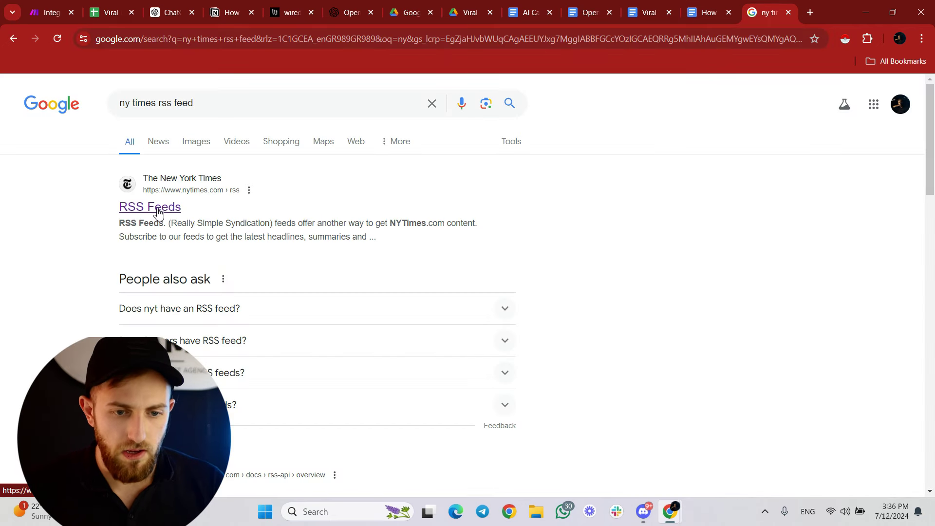
{"action": "left_click", "coordinate": [156, 211]}
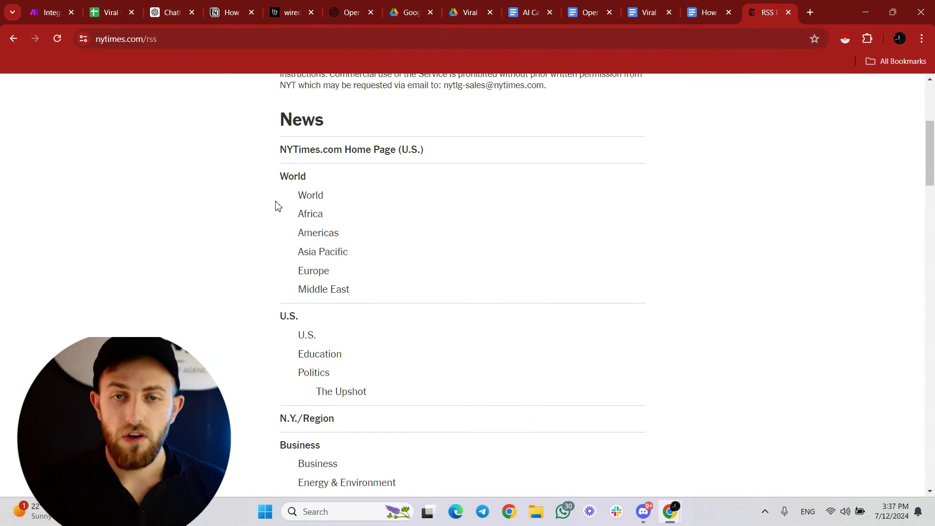
{"action": "scroll", "coordinate": [275, 205], "scroll_direction": "down", "scroll_amount": 6}
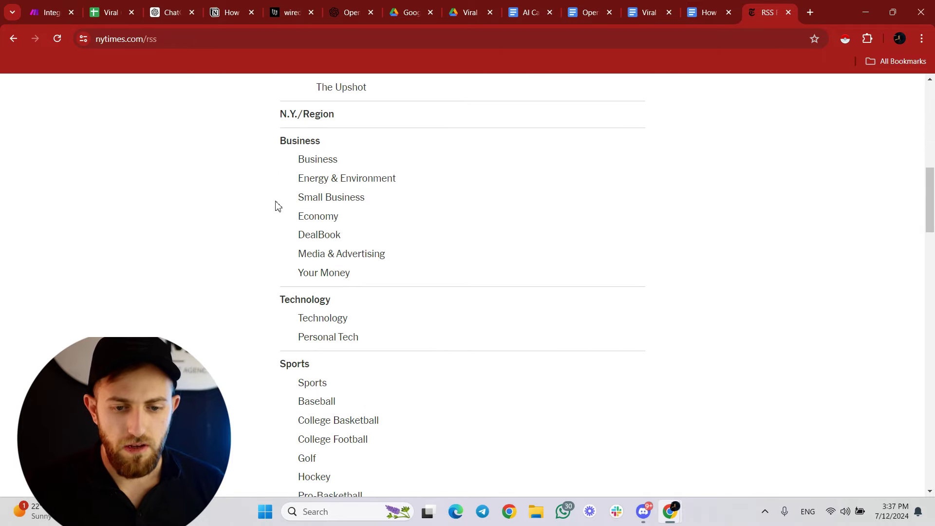
{"action": "left_click", "coordinate": [327, 318]}
{"action": "left_click", "coordinate": [222, 38]}
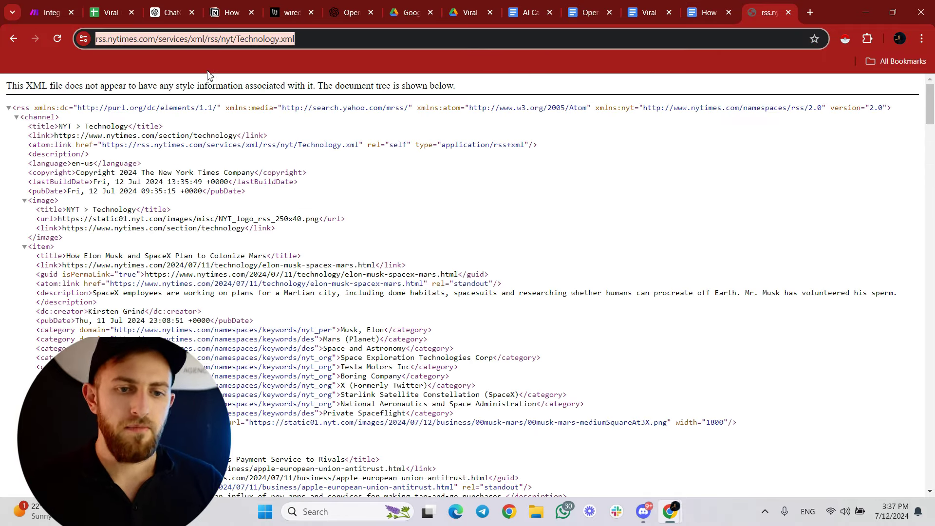
{"action": "key", "text": "ctrl+Tab"}
{"action": "triple_click", "coordinate": [312, 164]}
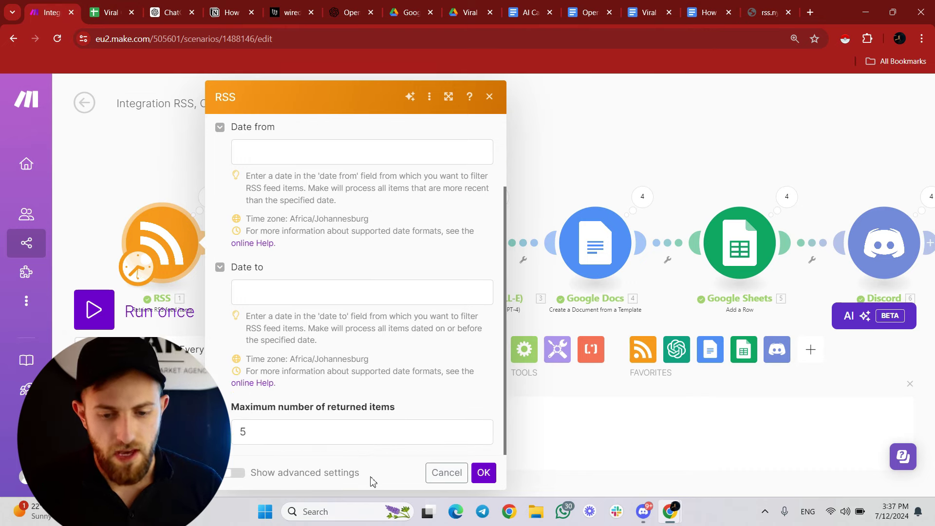
{"action": "left_click", "coordinate": [446, 472]}
Run the scenario, read the new 'Microsoft Surrenders OpenAI Board Position' doc, then view the sheet.
{"action": "left_click", "coordinate": [93, 310]}
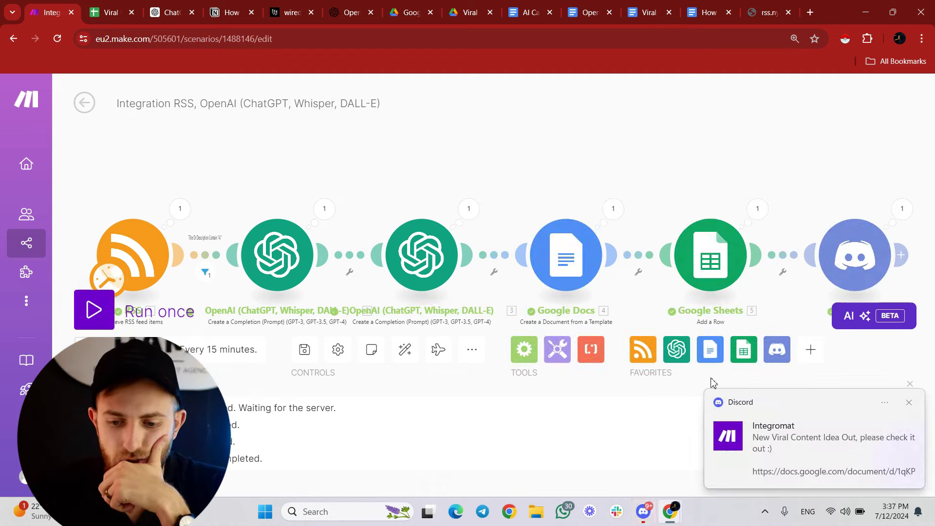
{"action": "left_click", "coordinate": [792, 449]}
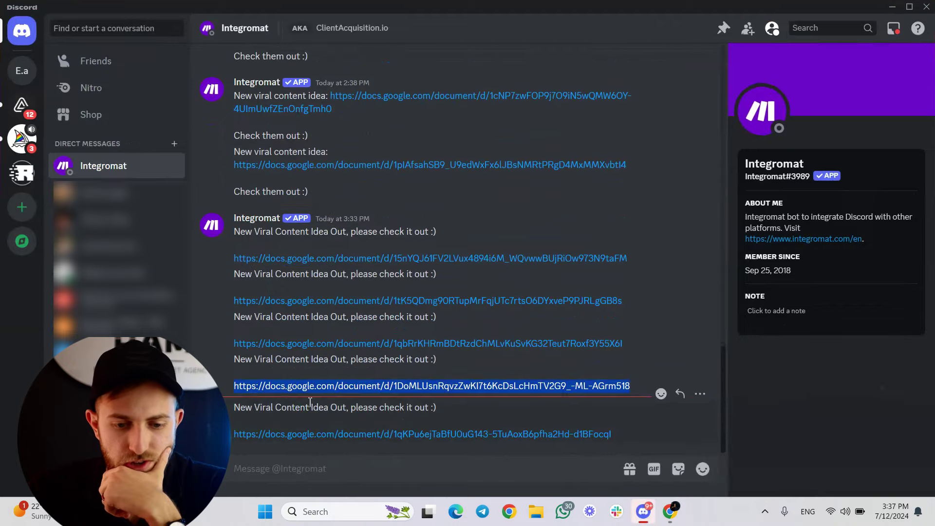
{"action": "left_click", "coordinate": [427, 435]}
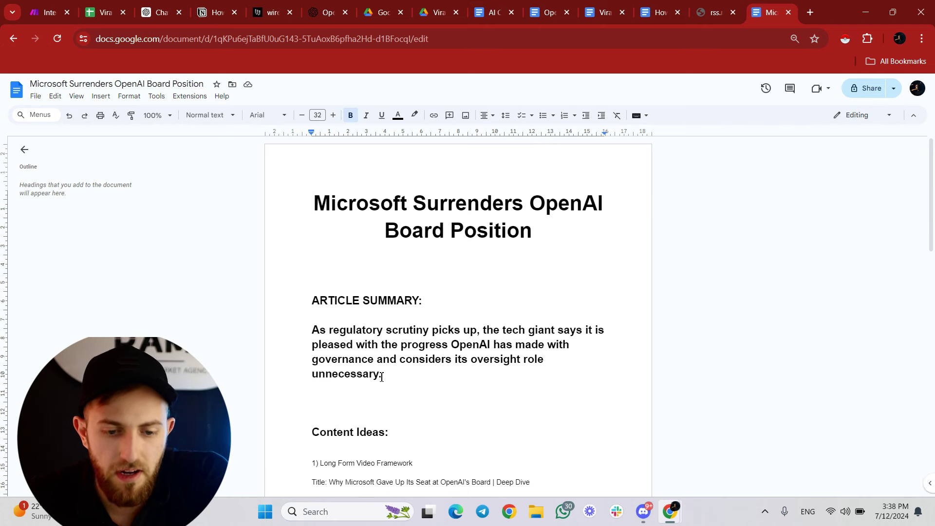
{"action": "scroll", "coordinate": [381, 376], "scroll_direction": "down", "scroll_amount": 5}
{"action": "scroll", "coordinate": [320, 275], "scroll_direction": "up", "scroll_amount": 1}
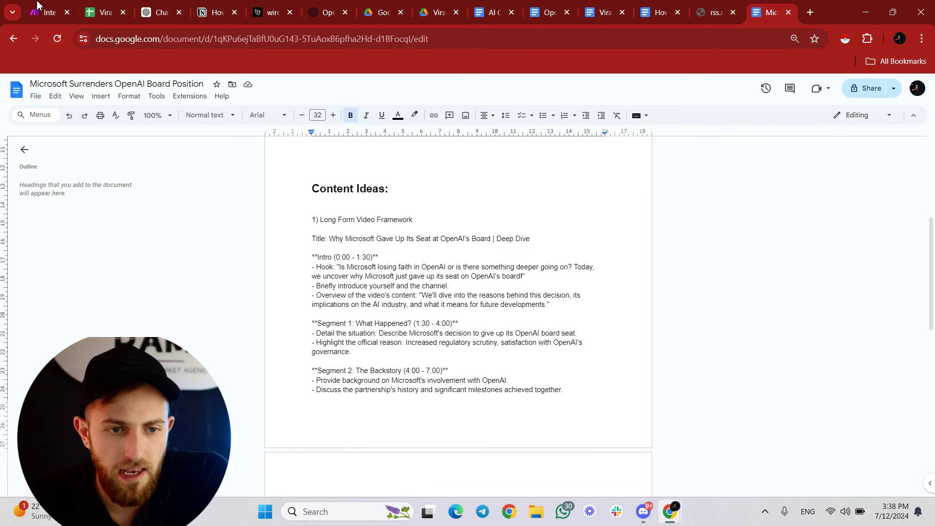
{"action": "left_click", "coordinate": [102, 12]}
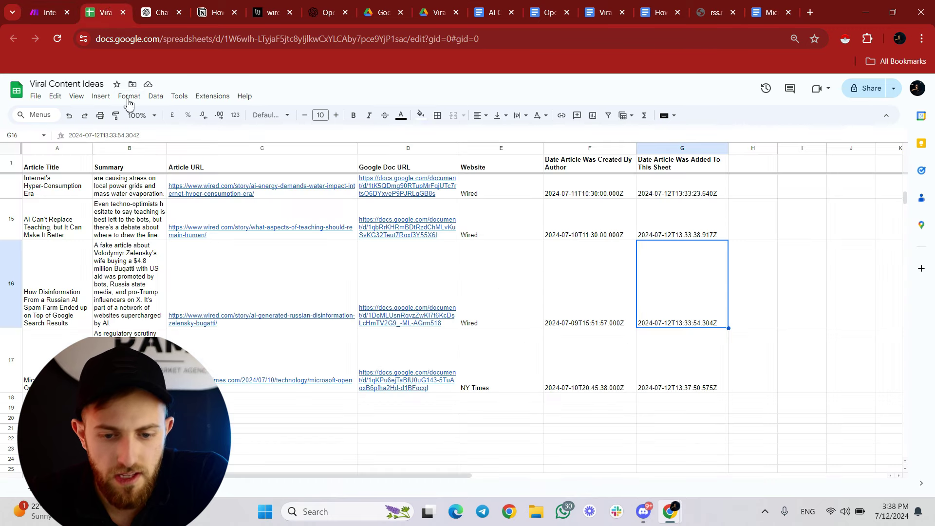
Compare the Website column in rows 15–17 to confirm row 17 shows NY Times.
{"action": "left_click", "coordinate": [466, 384]}
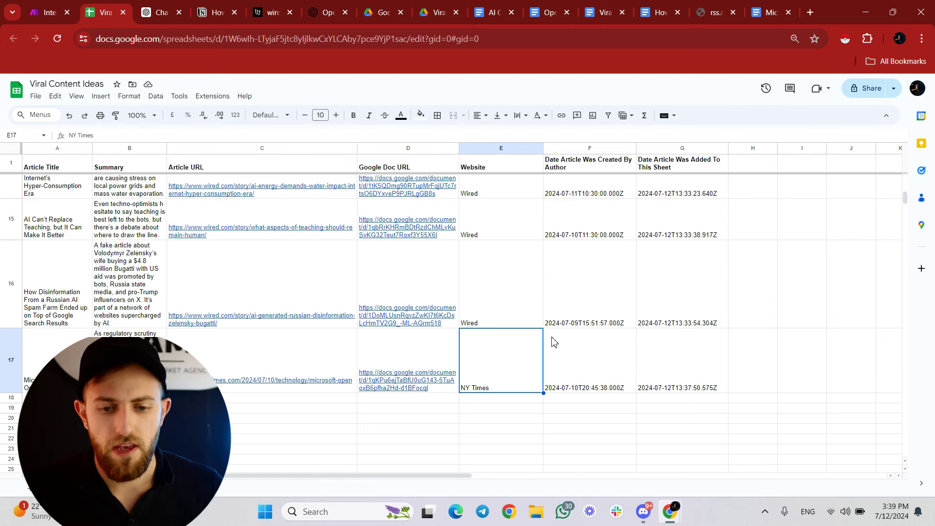
{"action": "left_click", "coordinate": [498, 300]}
{"action": "left_click", "coordinate": [500, 226]}
{"action": "left_click", "coordinate": [500, 355]}
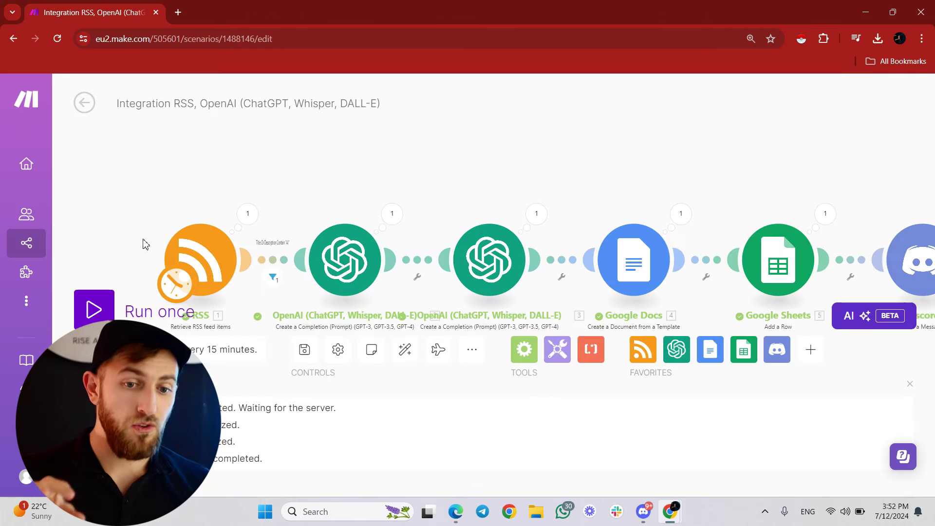
Change the schedule from every 15 minutes to Days of the week, Sunday at 15:52.
{"action": "left_click", "coordinate": [176, 294]}
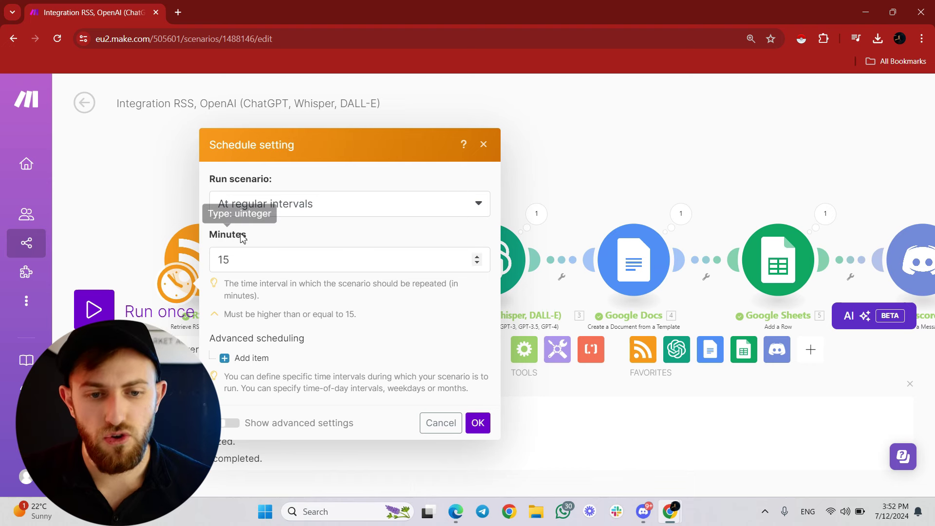
{"action": "left_click", "coordinate": [258, 205]}
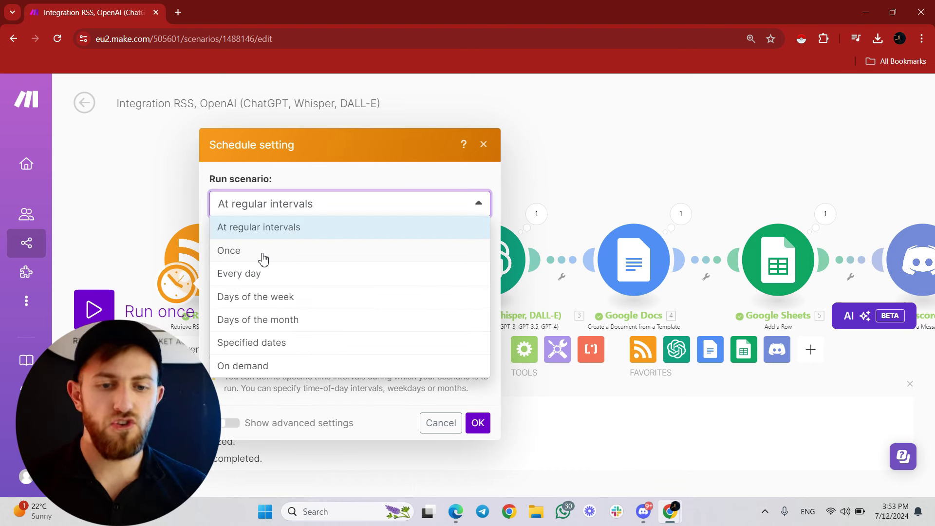
{"action": "left_click", "coordinate": [247, 298]}
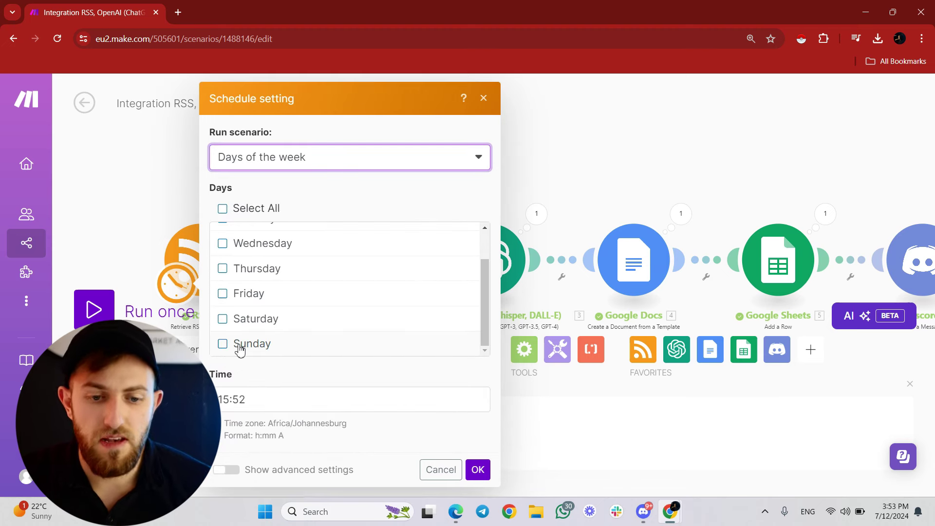
{"action": "left_click", "coordinate": [239, 347]}
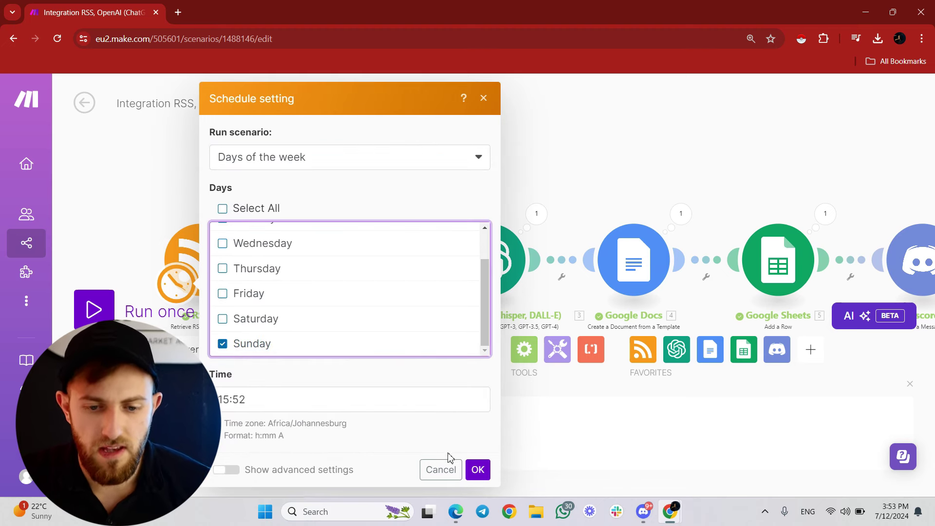
{"action": "left_click", "coordinate": [477, 469]}
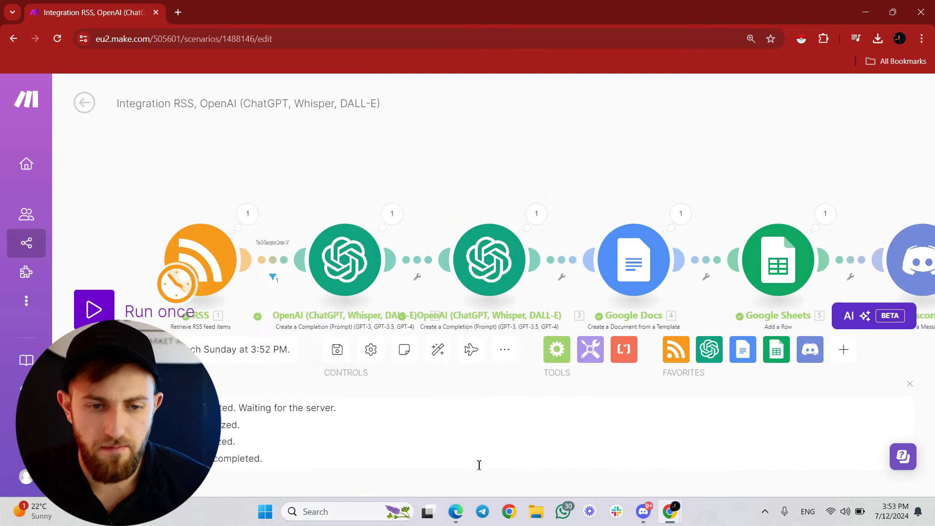
Save the scenario.
{"action": "left_click", "coordinate": [337, 349]}
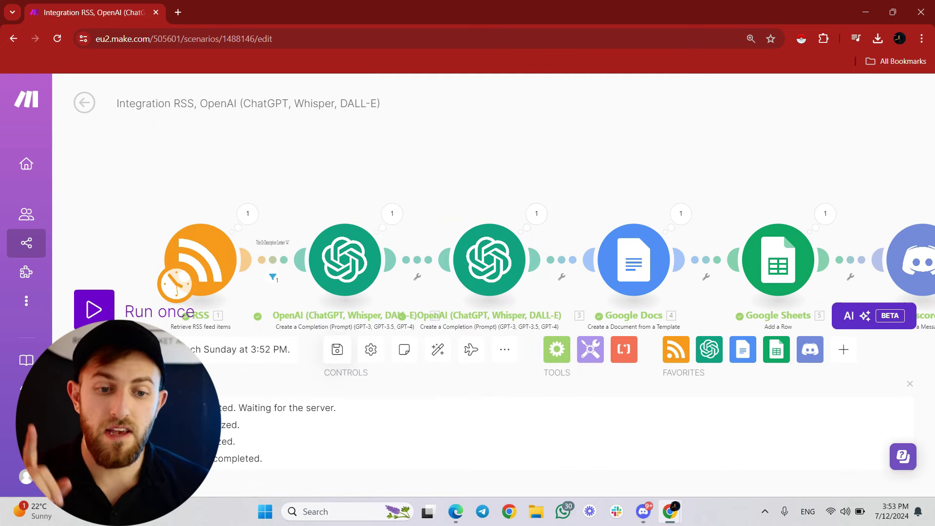